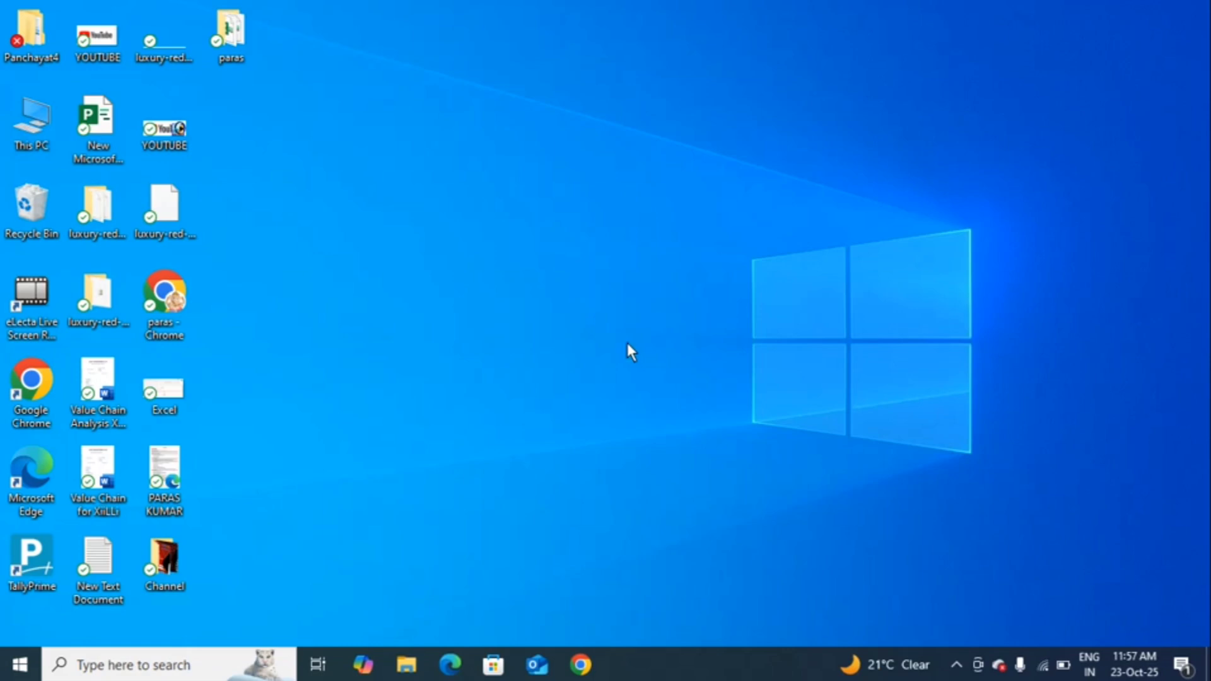
left_click(134, 668)
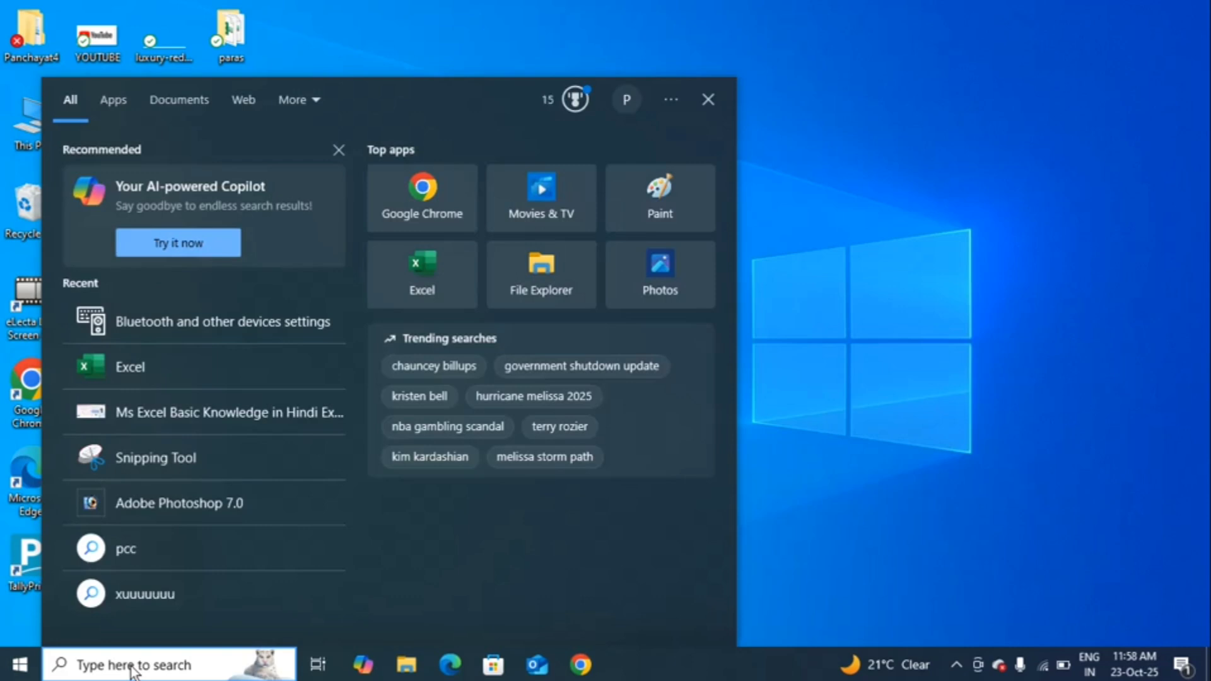
type("excel")
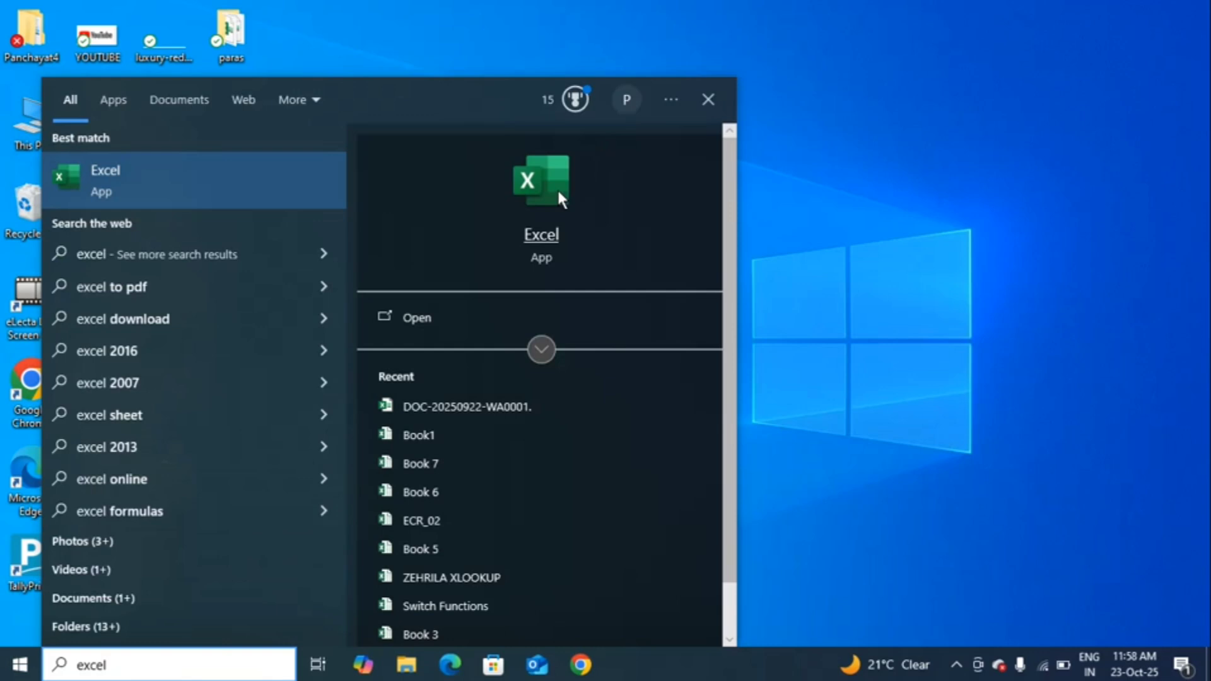
left_click(708, 100)
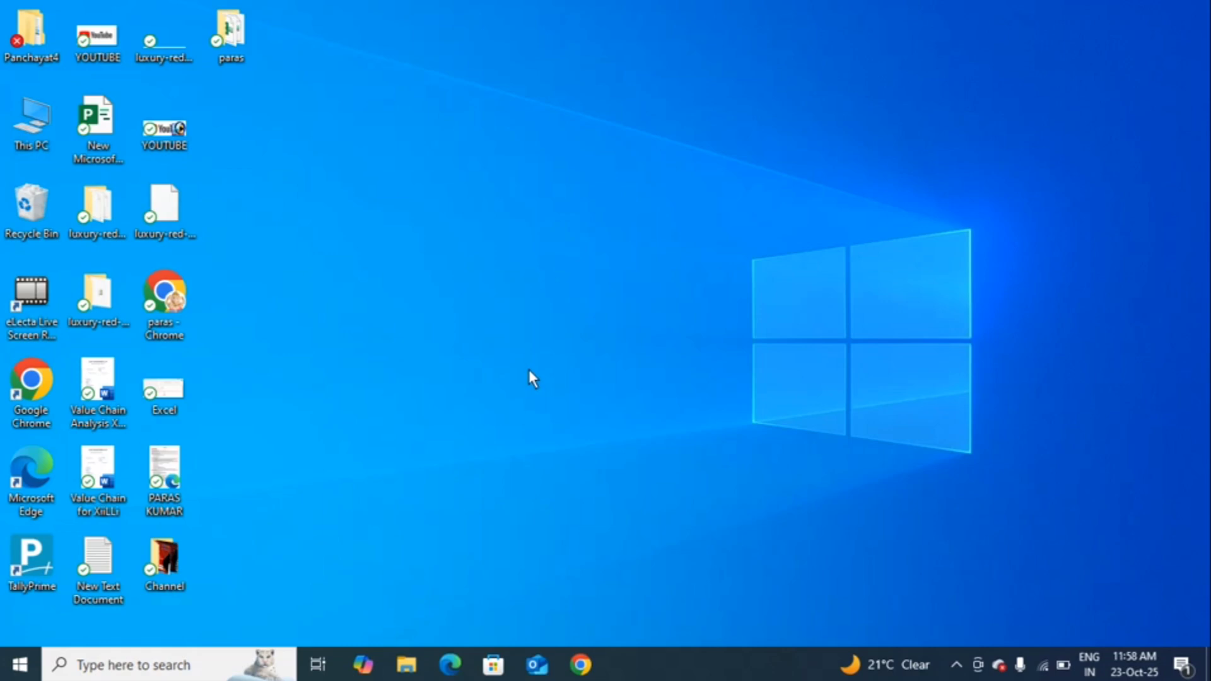
- Launch Excel with the Run command "excel" and create a blank workbook
key("super+r")
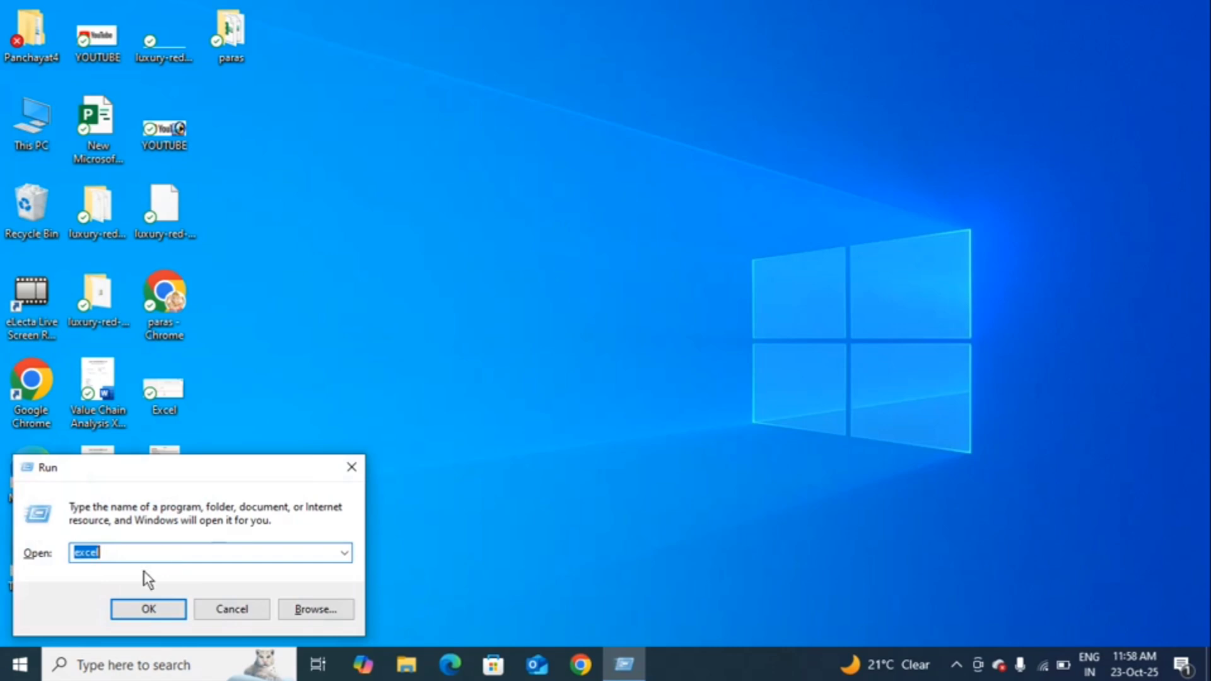
left_click(143, 609)
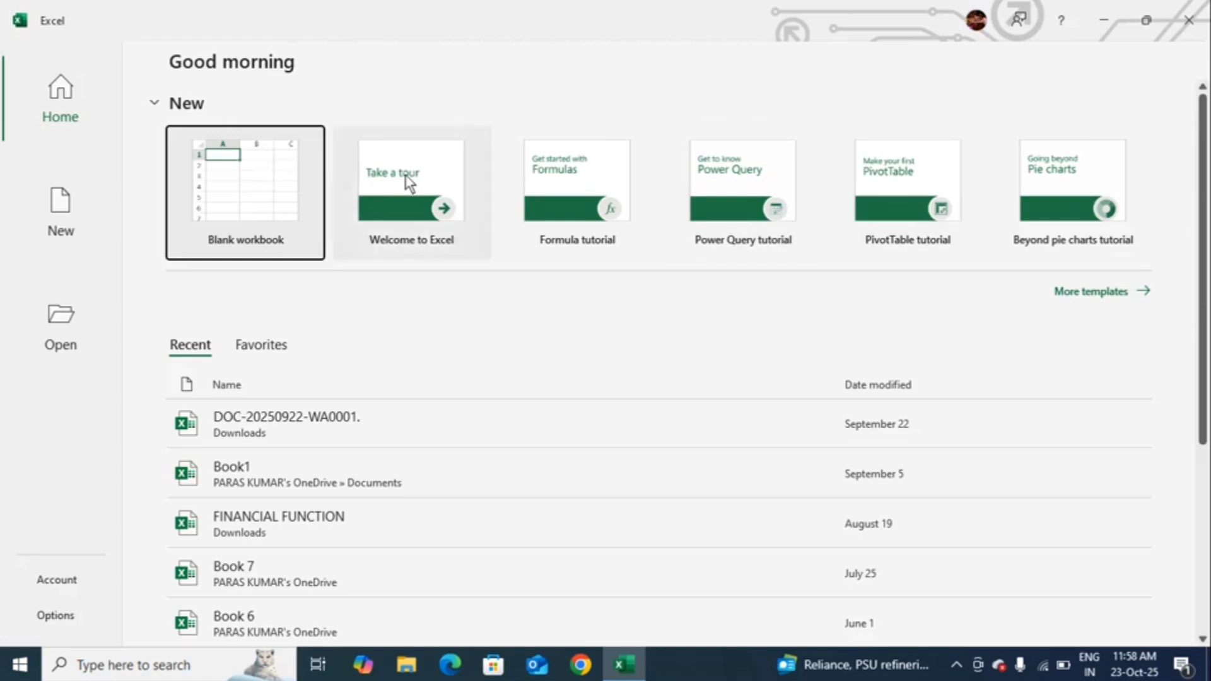
left_click(248, 174)
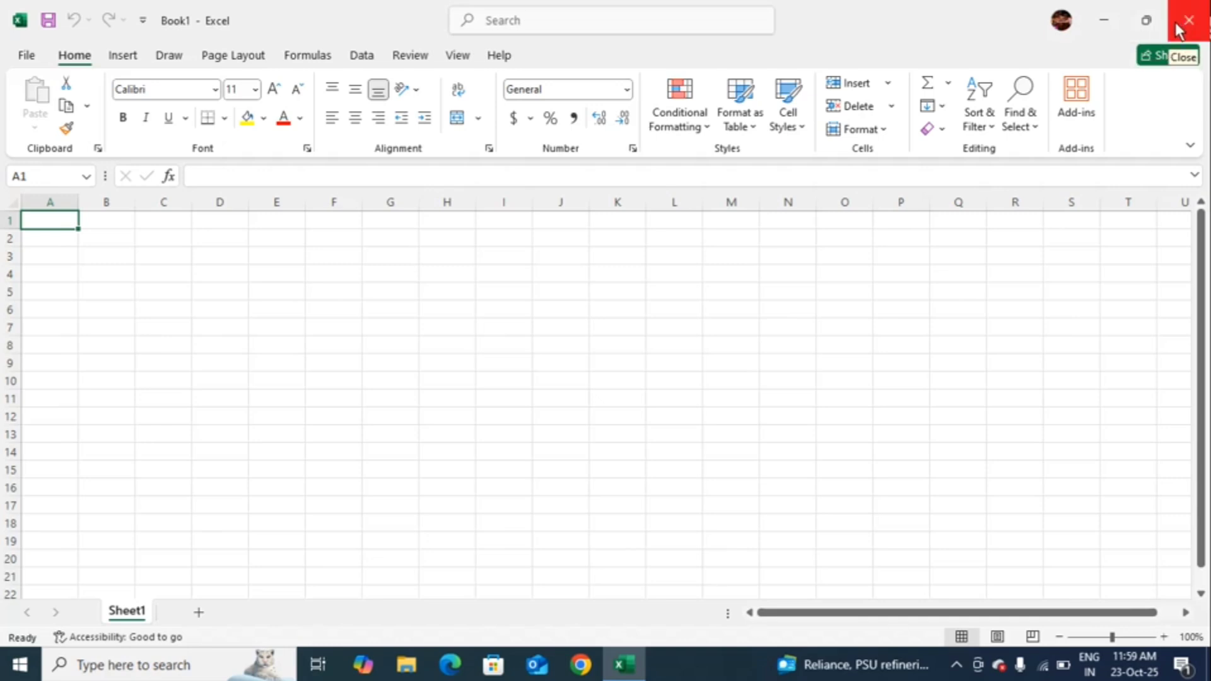
- Look through the suggested search actions, including the Freeze Panes options, and the Quick Access Toolbar customization choices
left_click(527, 21)
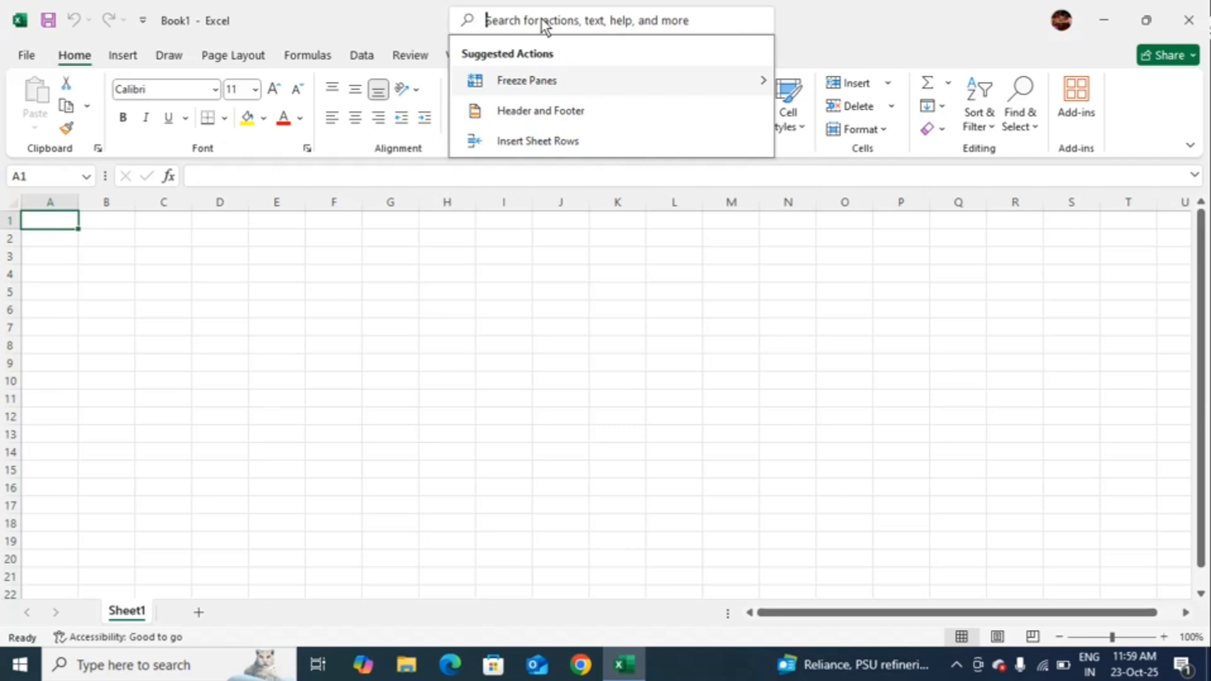
left_click(540, 80)
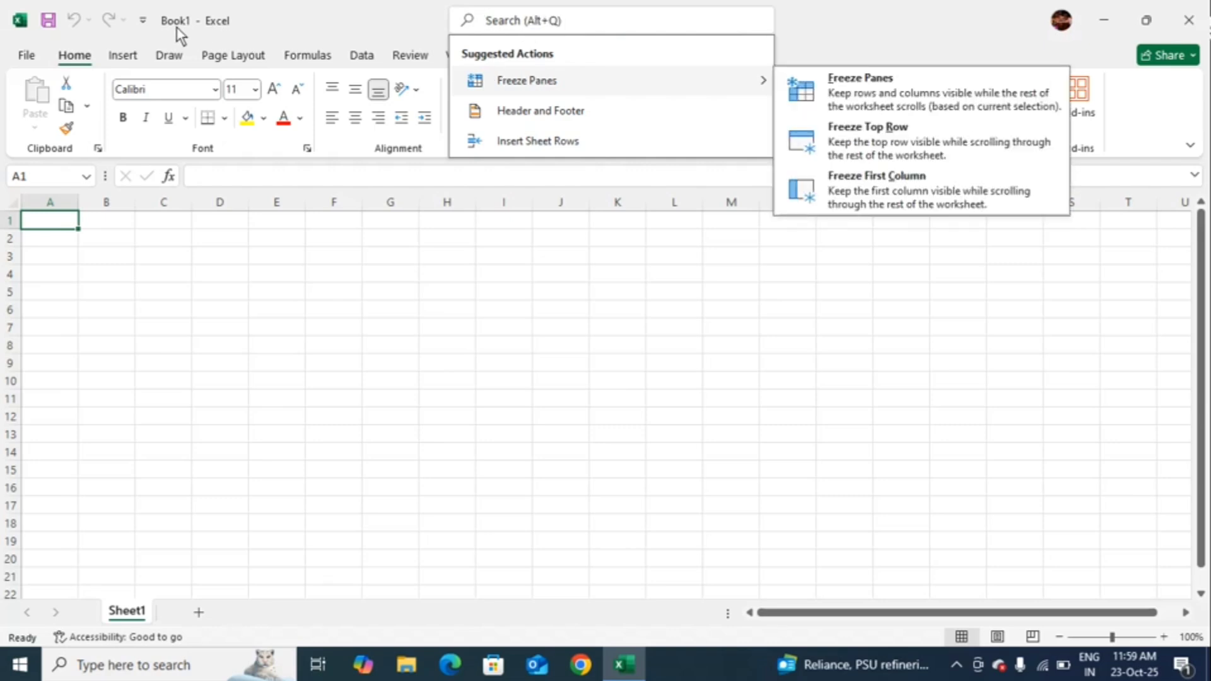
left_click(207, 32)
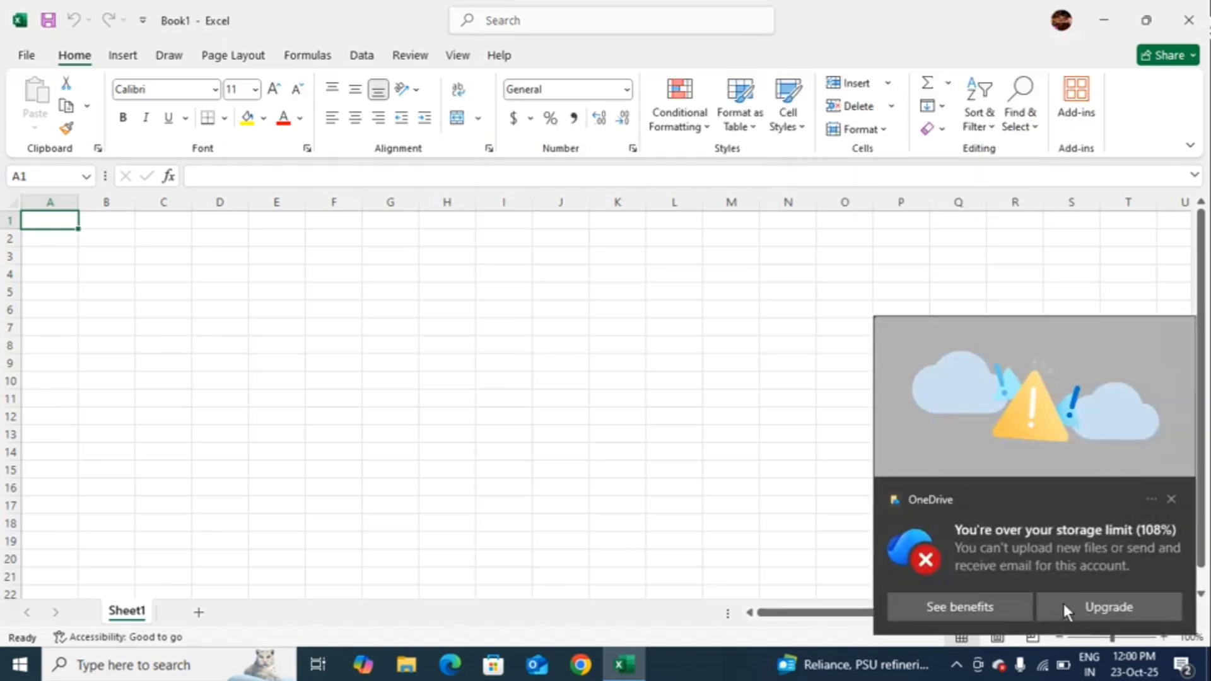
left_click(1171, 502)
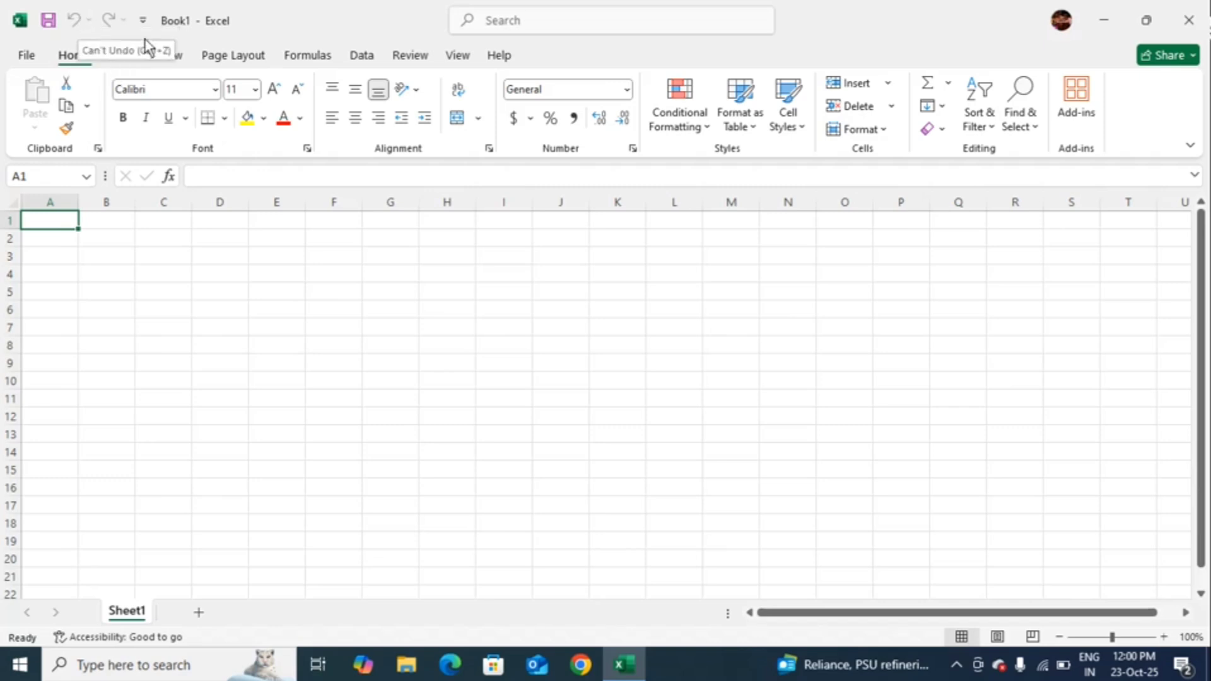
left_click(144, 22)
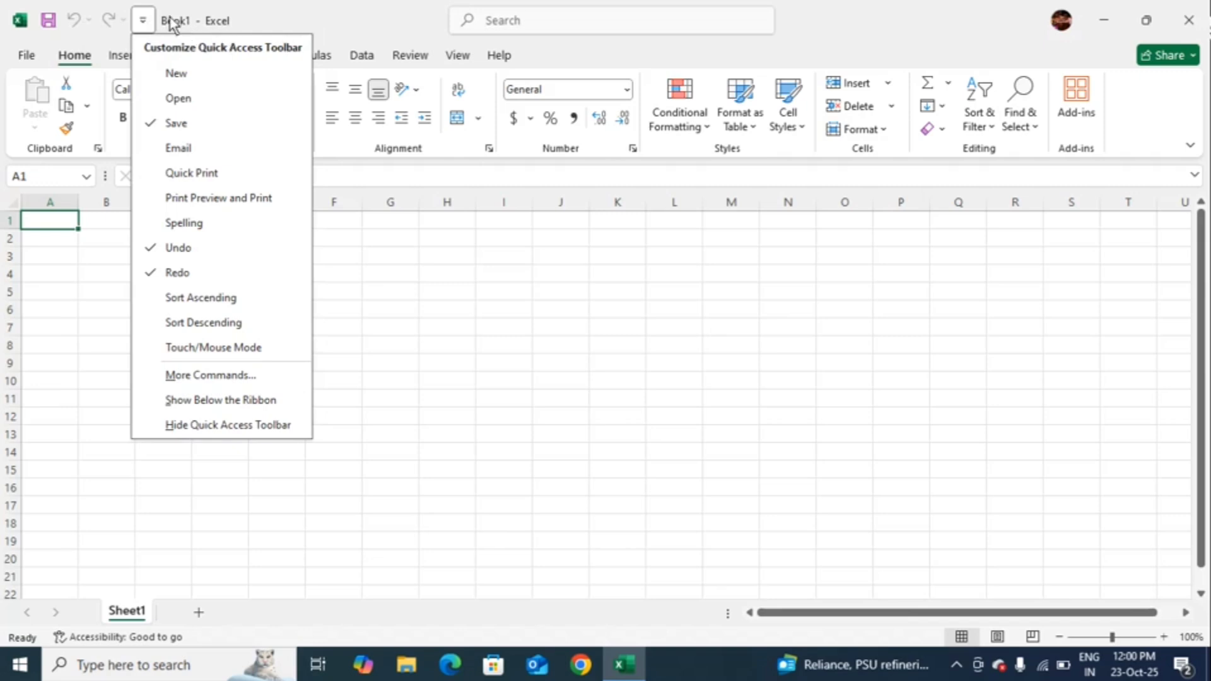
left_click(143, 21)
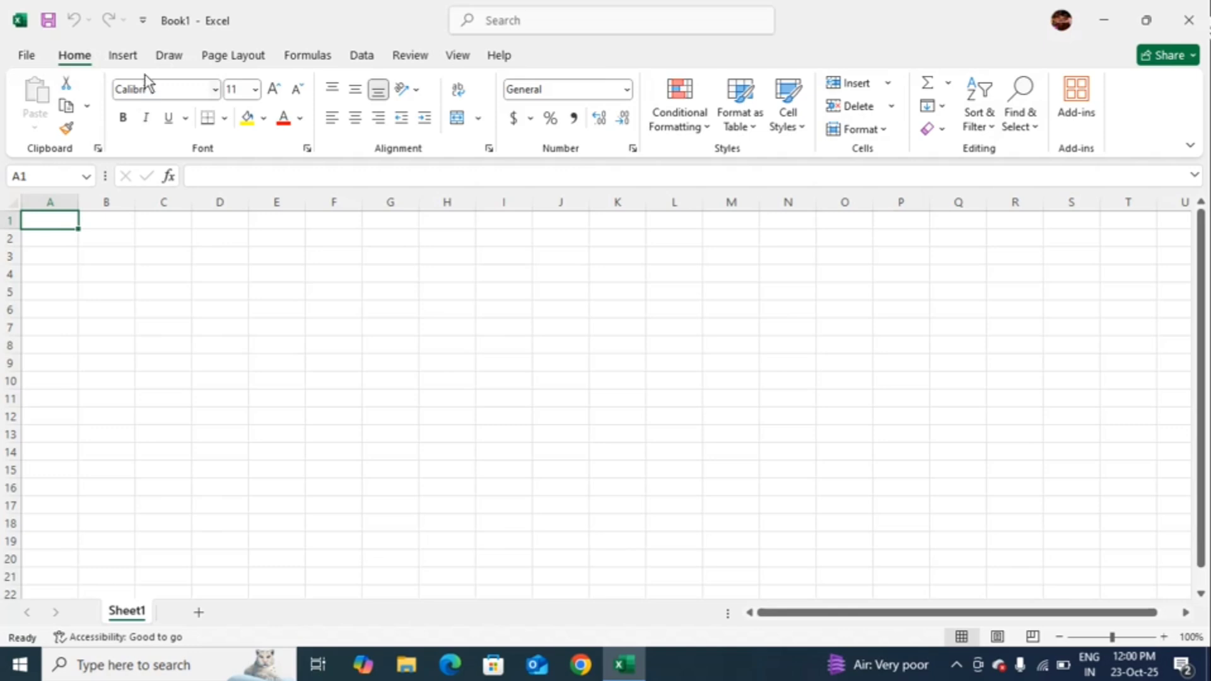
- Look through the Insert, Draw and Page Layout commands and the list of available fonts
left_click(125, 57)
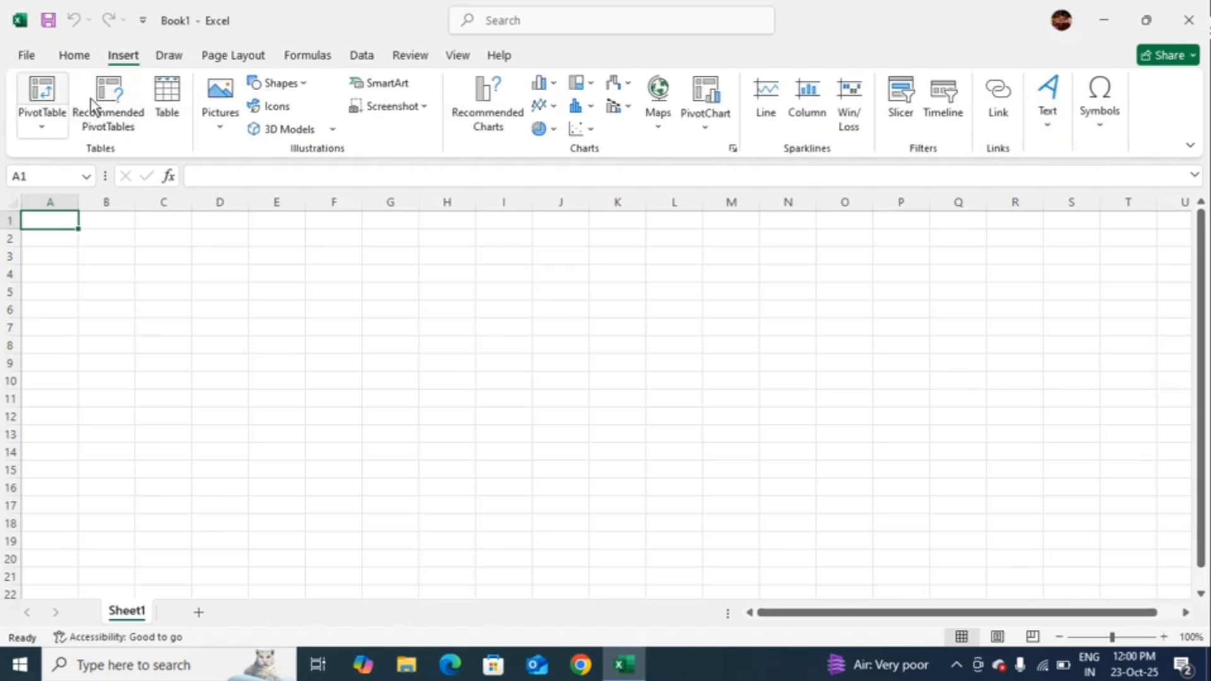
left_click(171, 58)
left_click(220, 58)
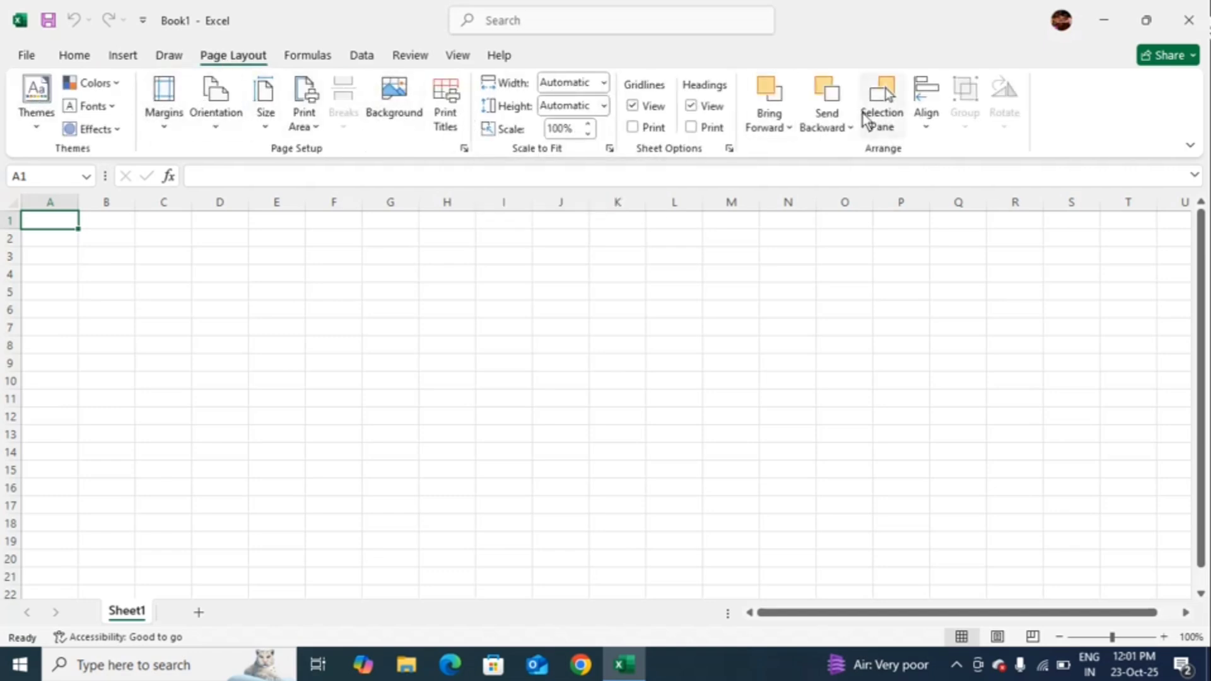
left_click(77, 58)
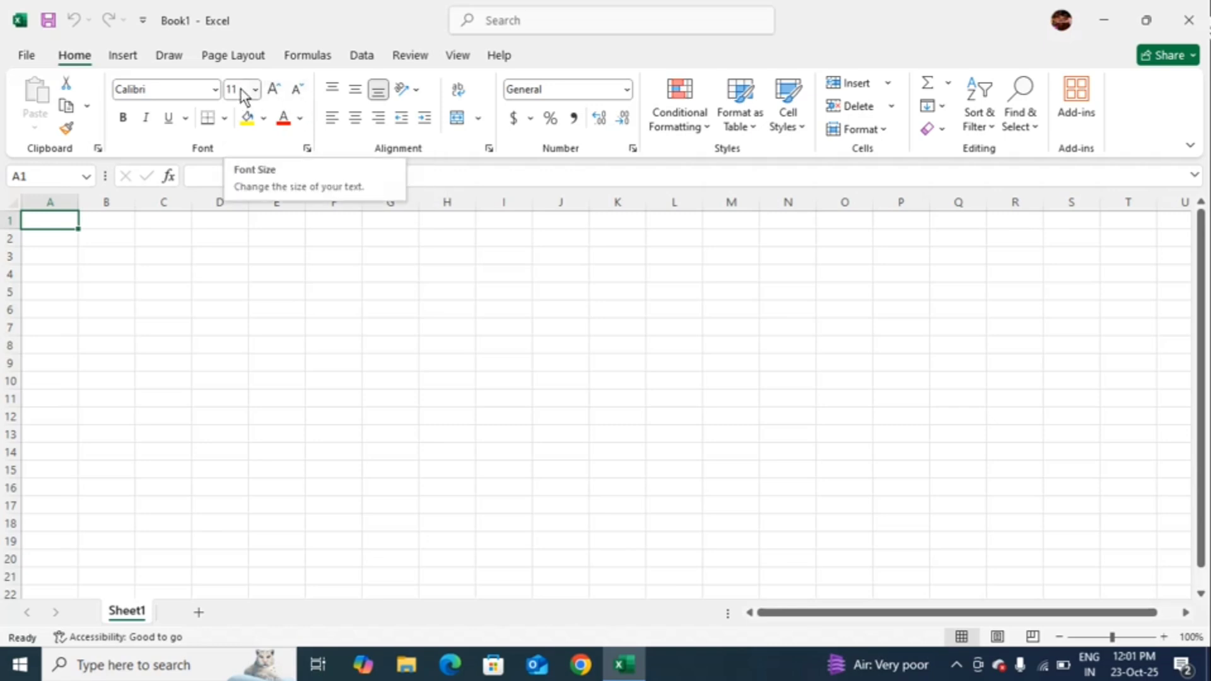
left_click(214, 94)
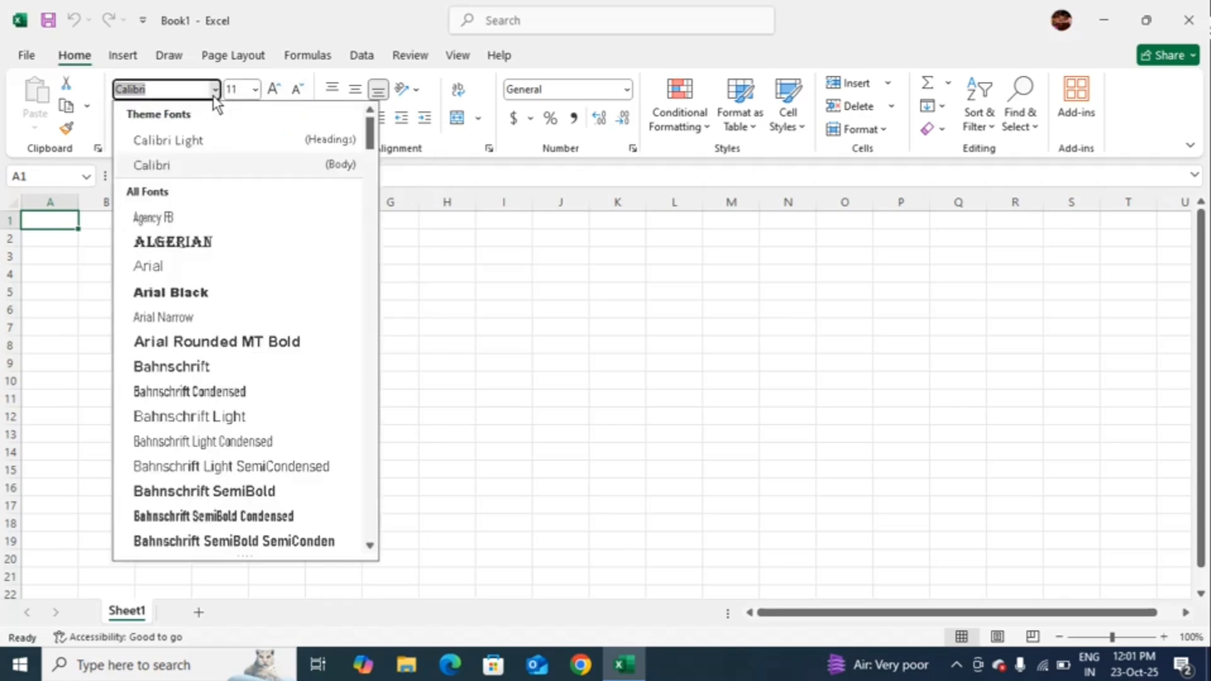
left_click(445, 292)
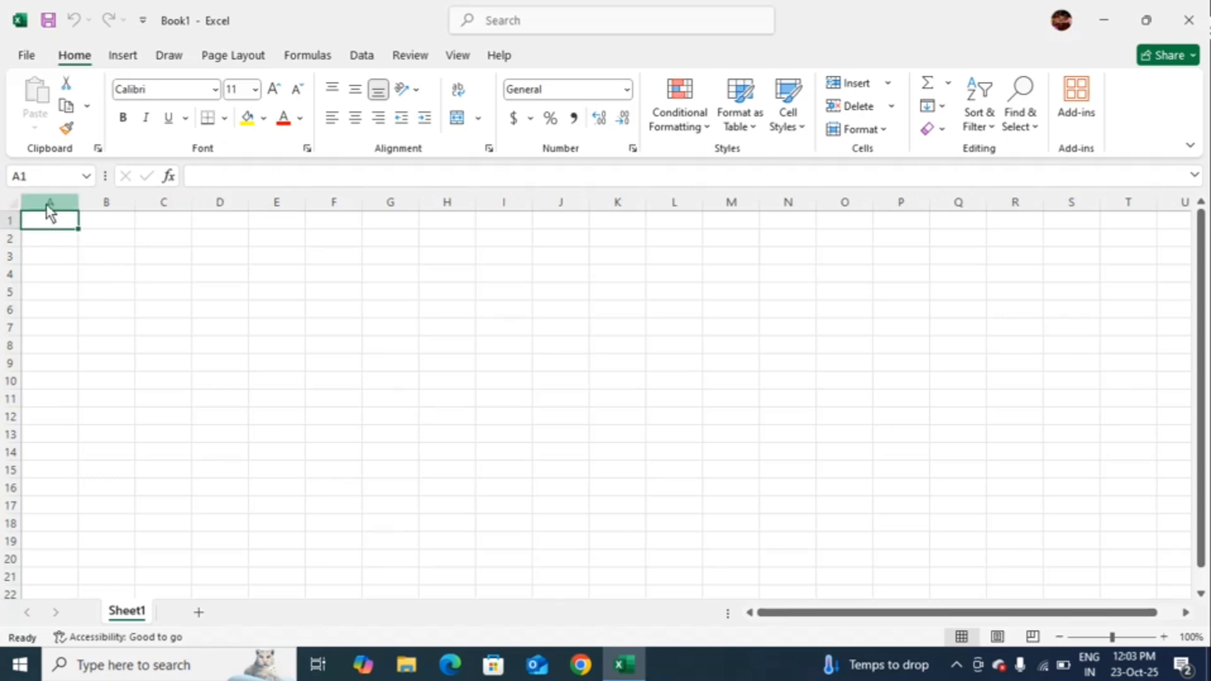
- Practise selecting the whole sheet, column D alone, row 9 alone, and the non-adjacent columns H and M together
left_click(12, 203)
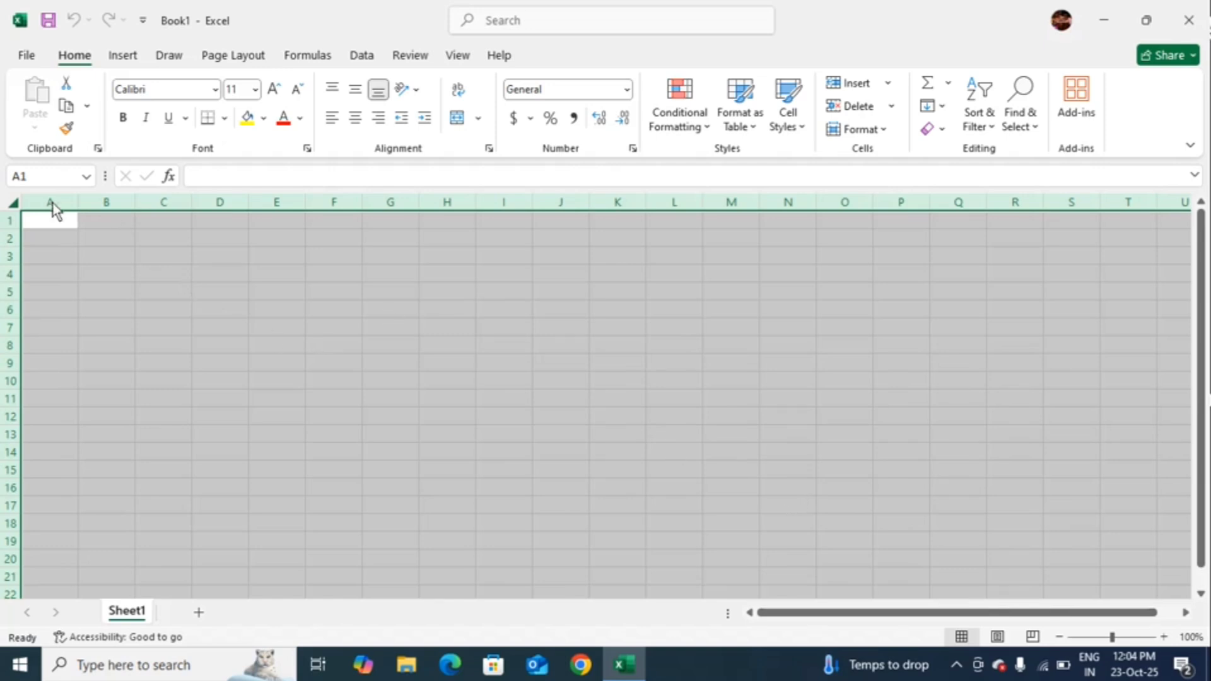
left_click(13, 203)
left_click(229, 205)
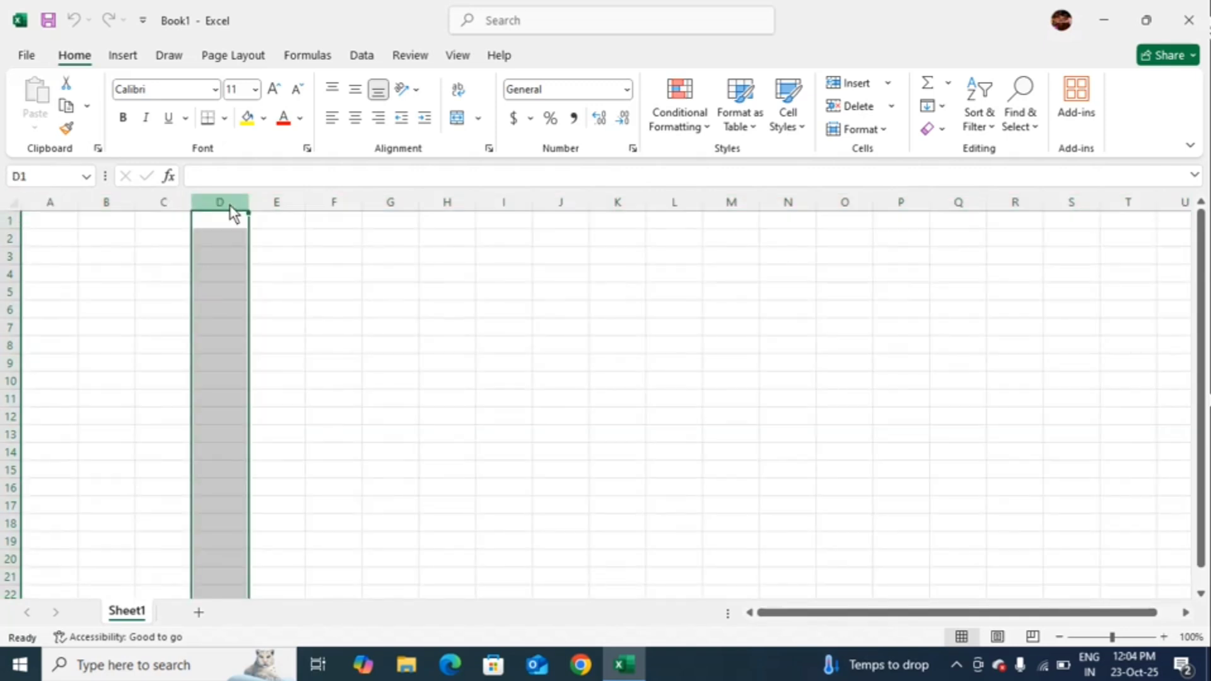
left_click(10, 363)
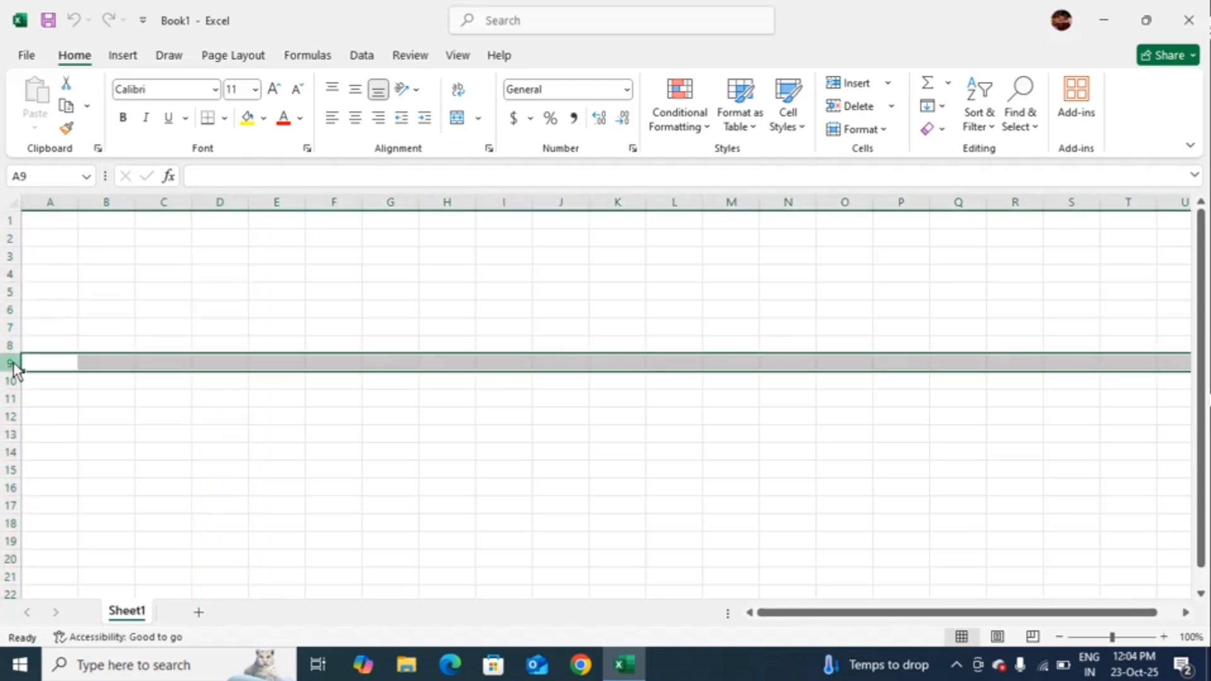
left_click(437, 203)
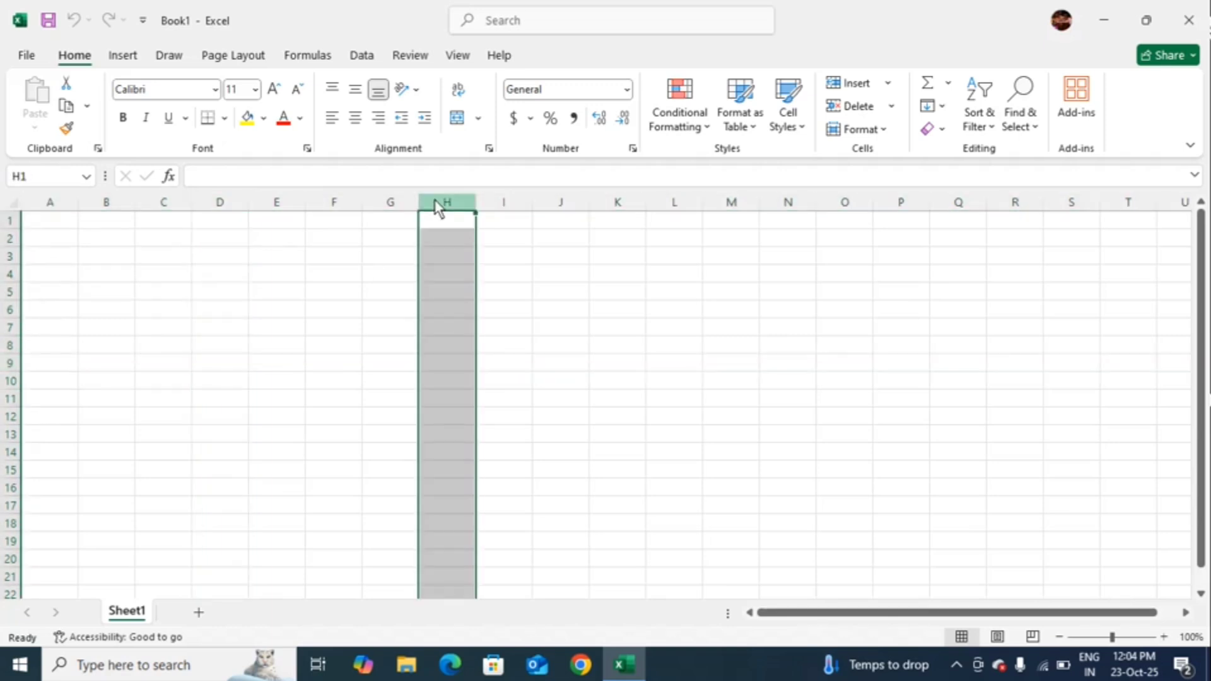
left_click(736, 202, "ctrl")
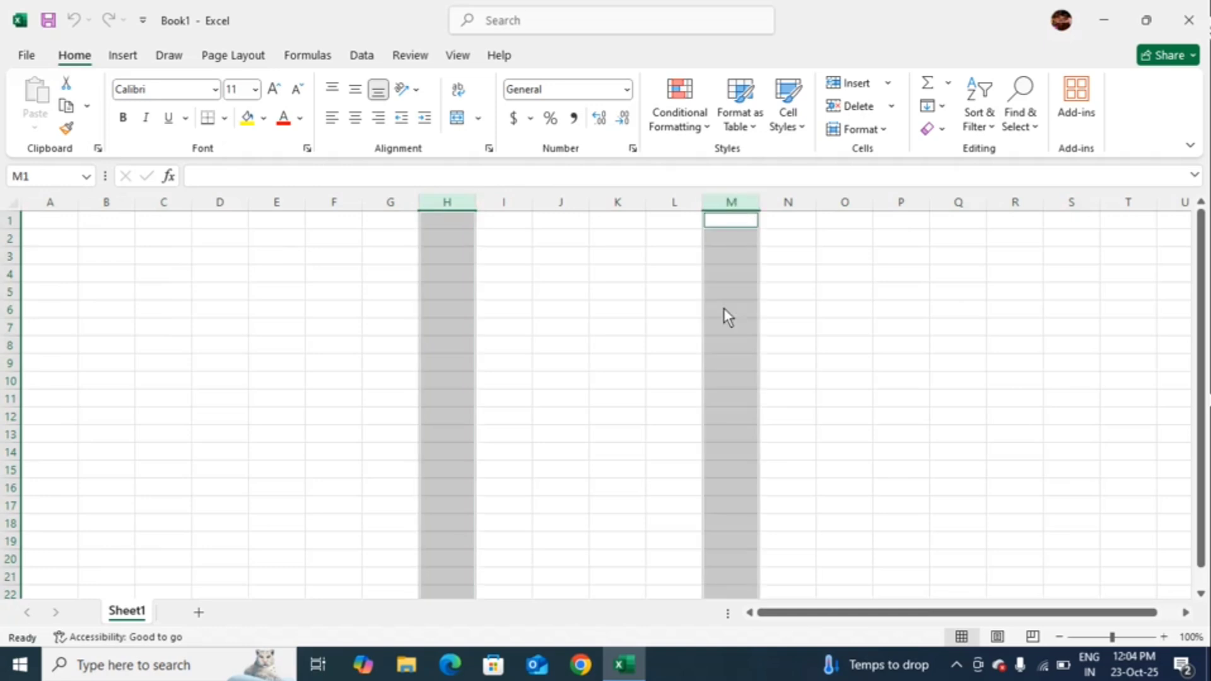
- Select columns A, B and C one at a time
left_click(52, 204)
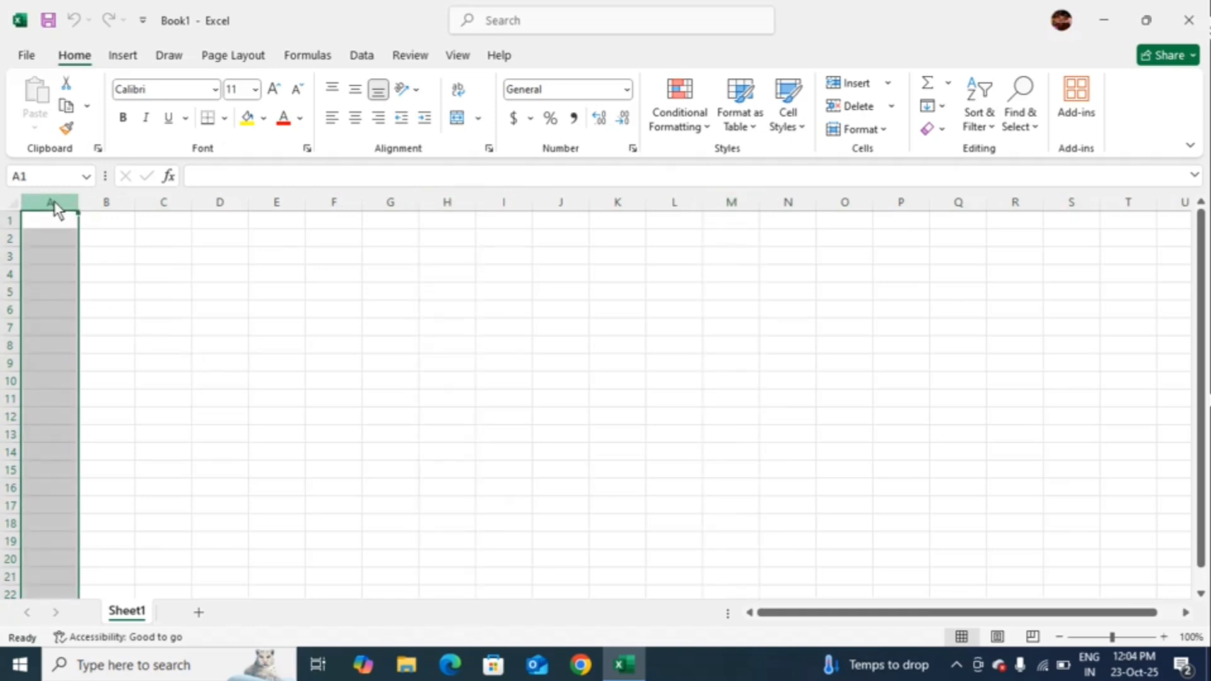
left_click(108, 205)
left_click(165, 204)
- Fill columns D, H and L together with rows 7 and 14 with a light blue theme color
left_click(220, 203)
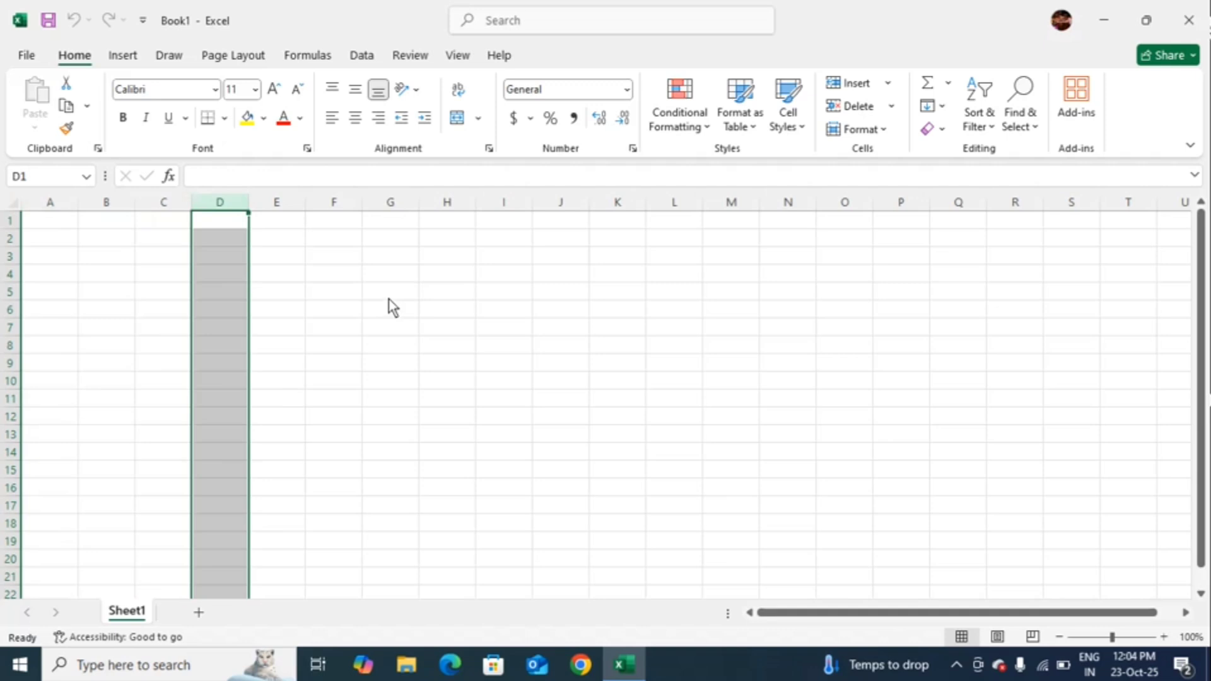
left_click(444, 200, "ctrl")
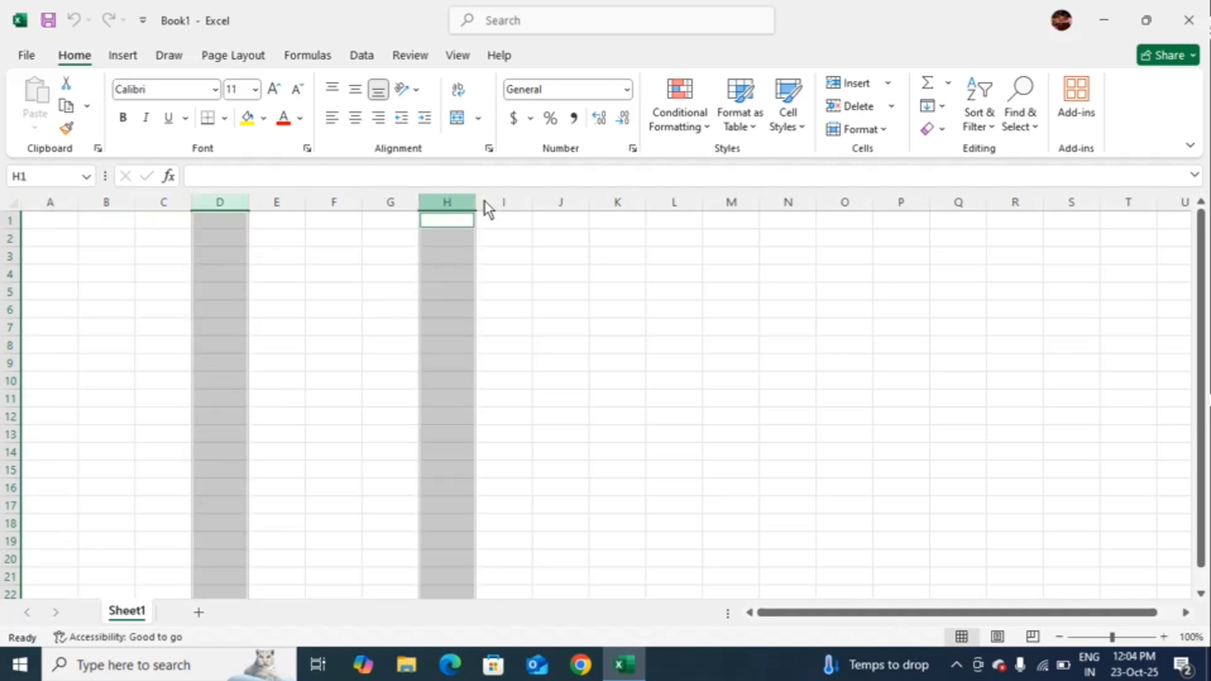
left_click(669, 205, "ctrl")
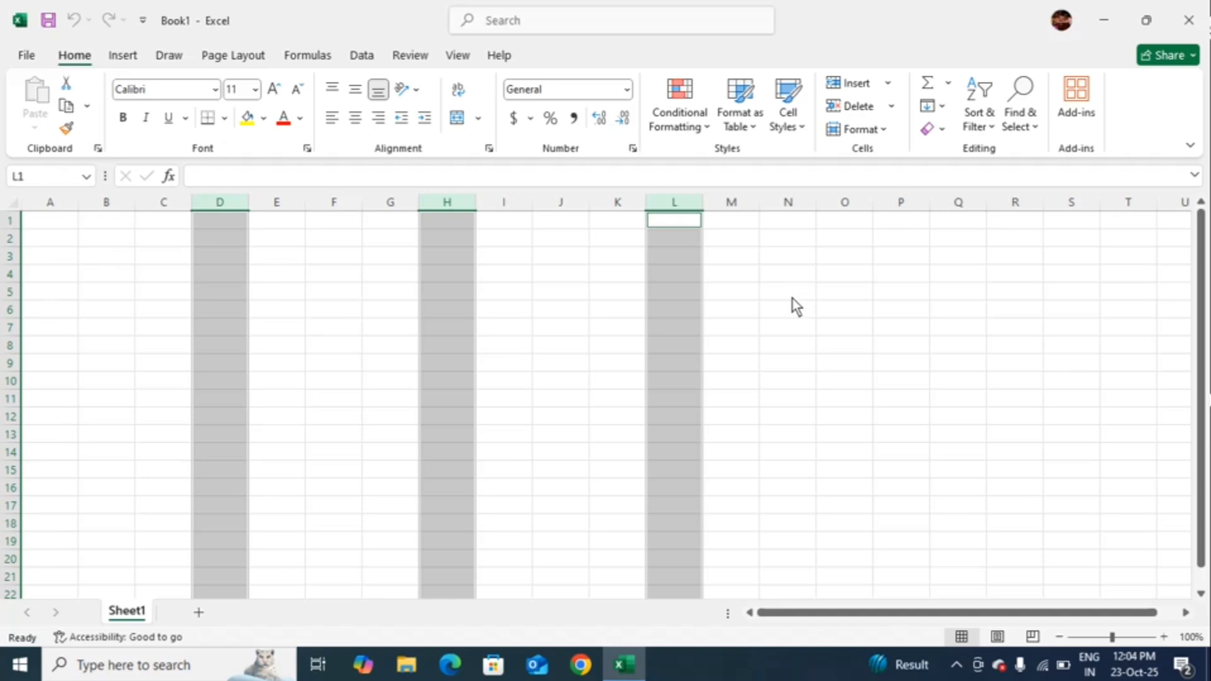
left_click(11, 328, "ctrl")
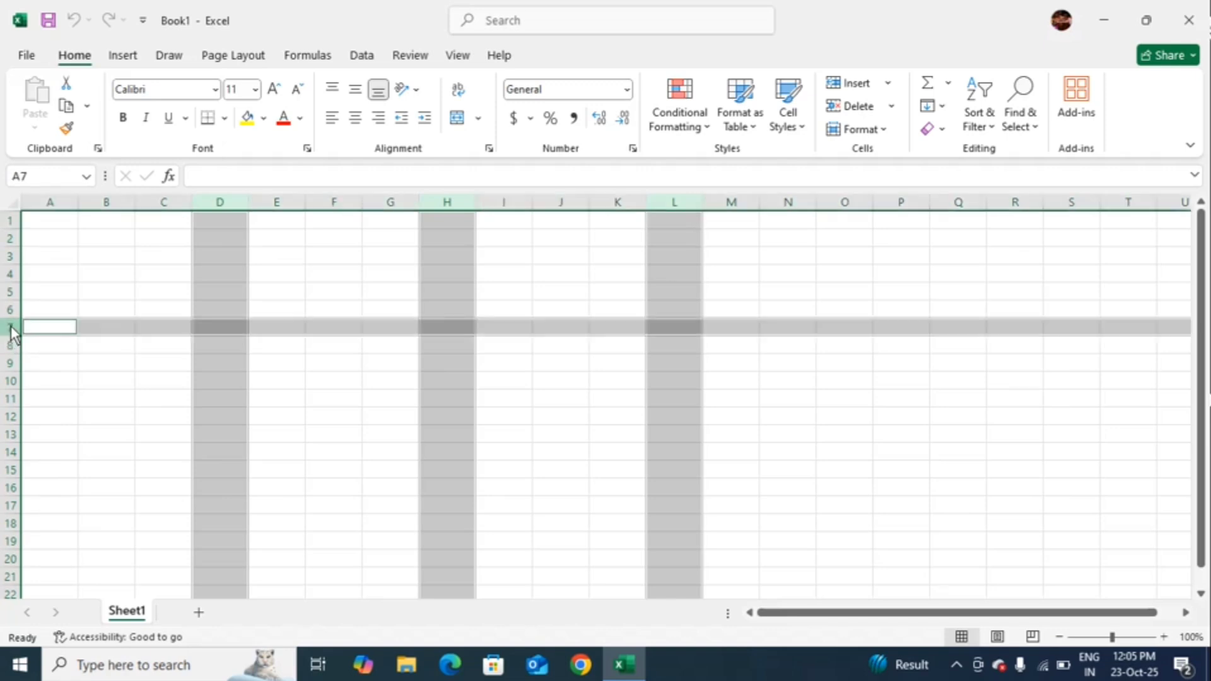
left_click(11, 453, "ctrl")
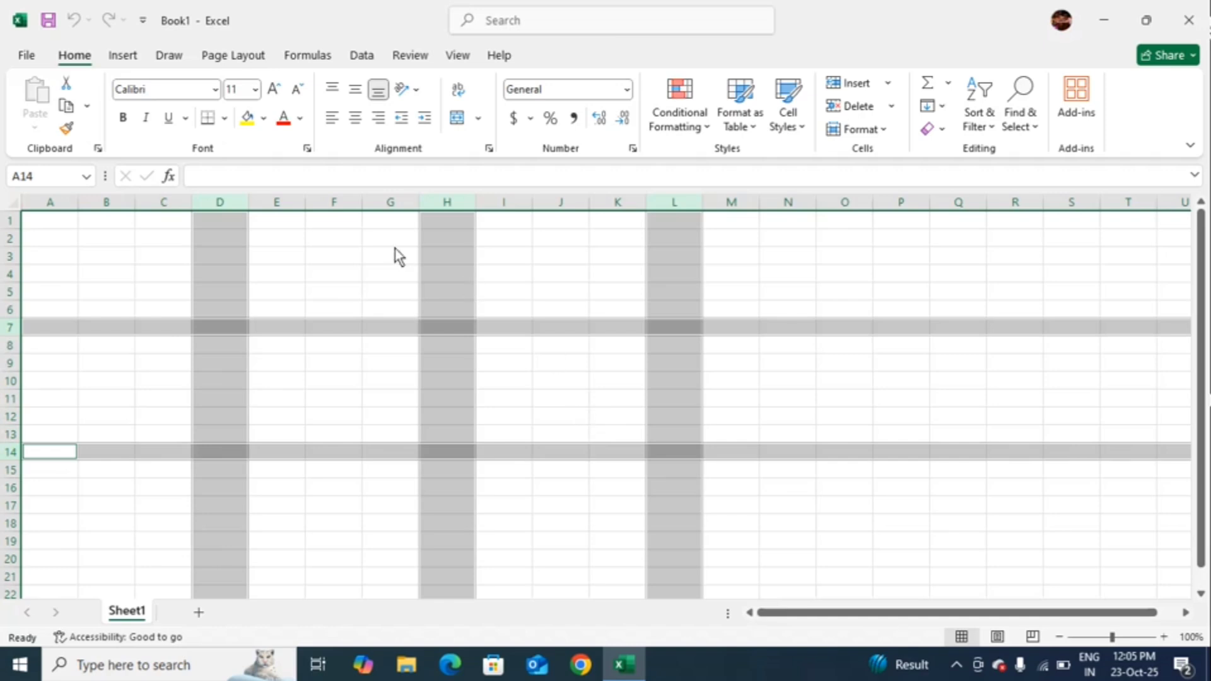
left_click(263, 119)
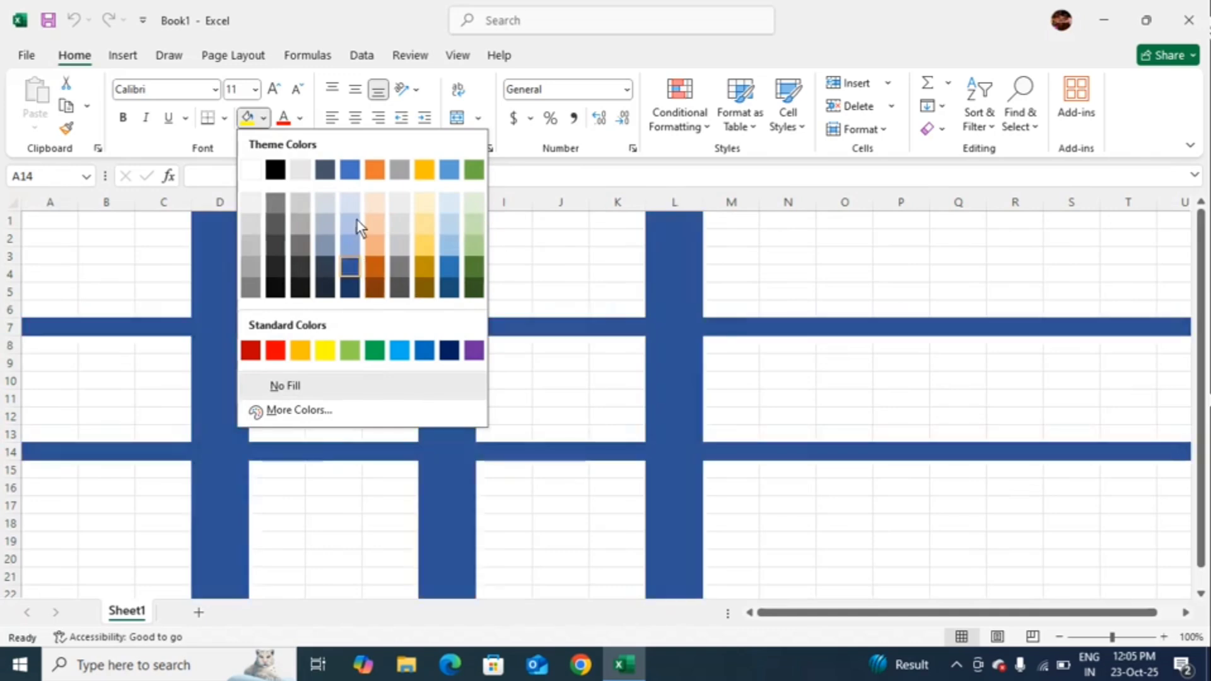
left_click(348, 226)
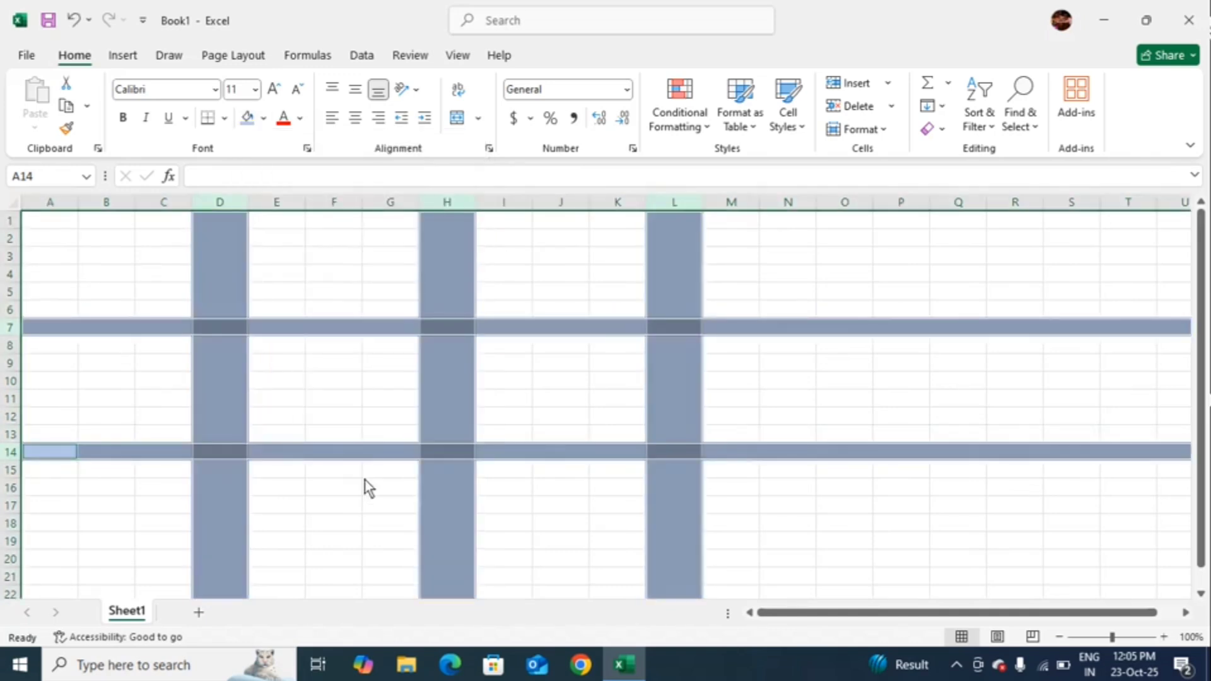
left_click(336, 513)
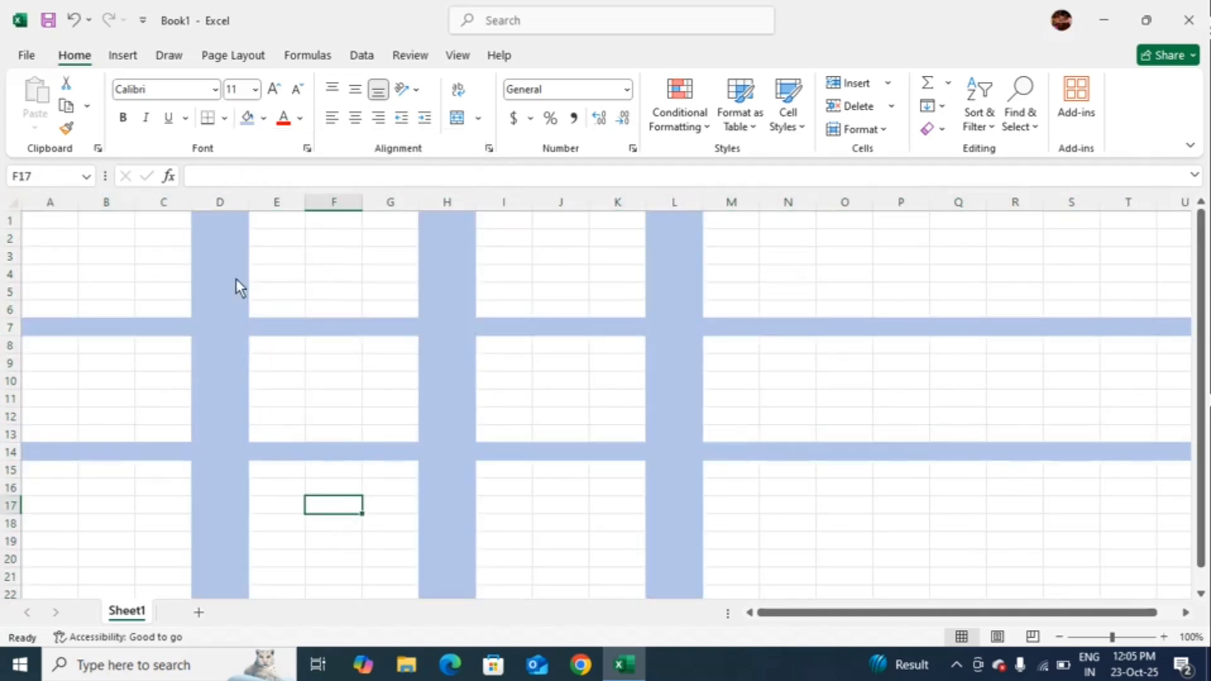
- Select the filled columns D, H and L and the filled rows 7 and 14 one by one to review them
left_click(223, 206)
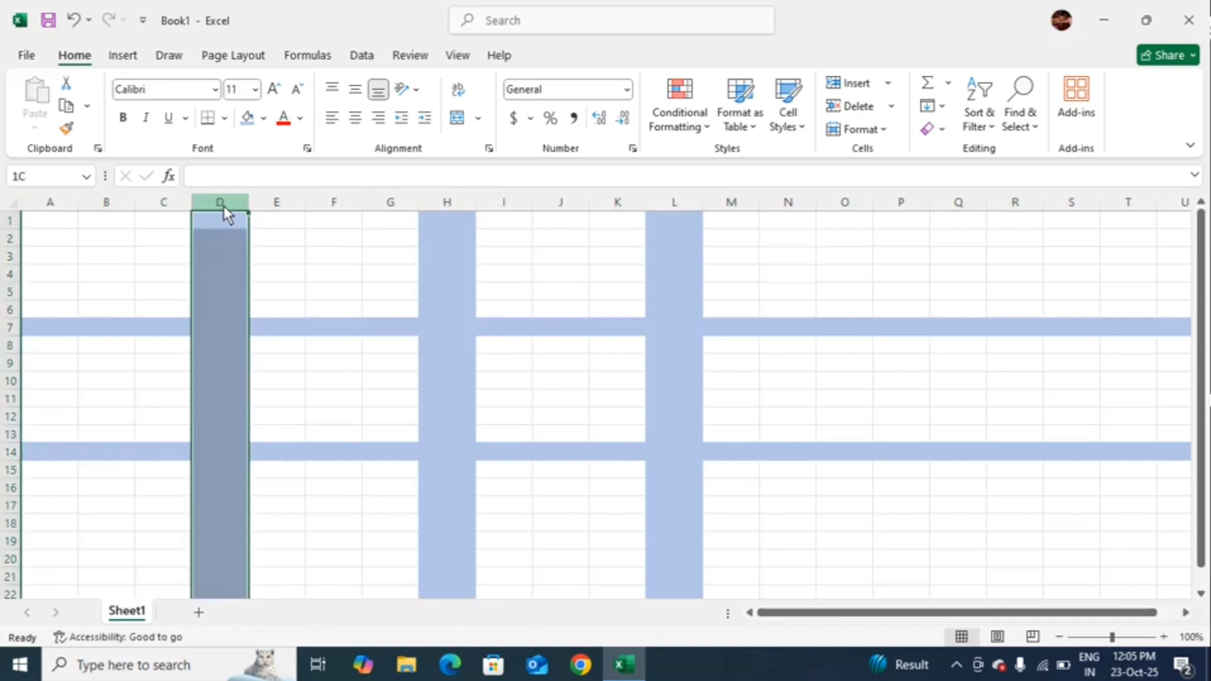
left_click(453, 205)
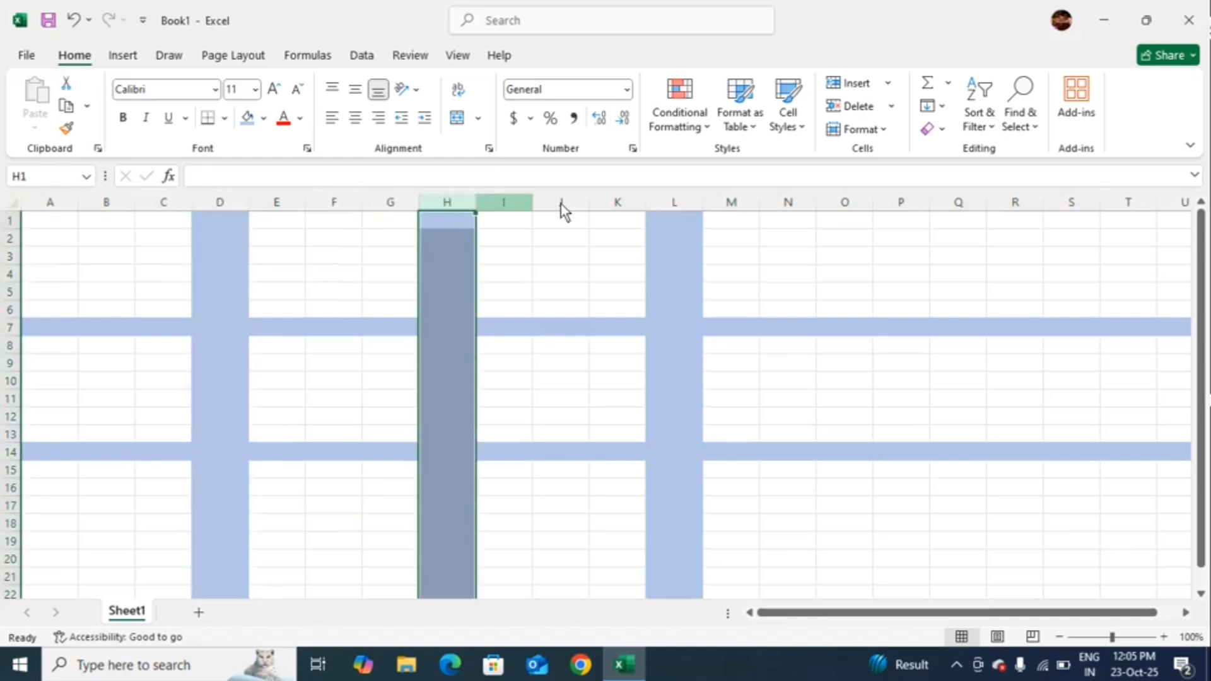
left_click(669, 201)
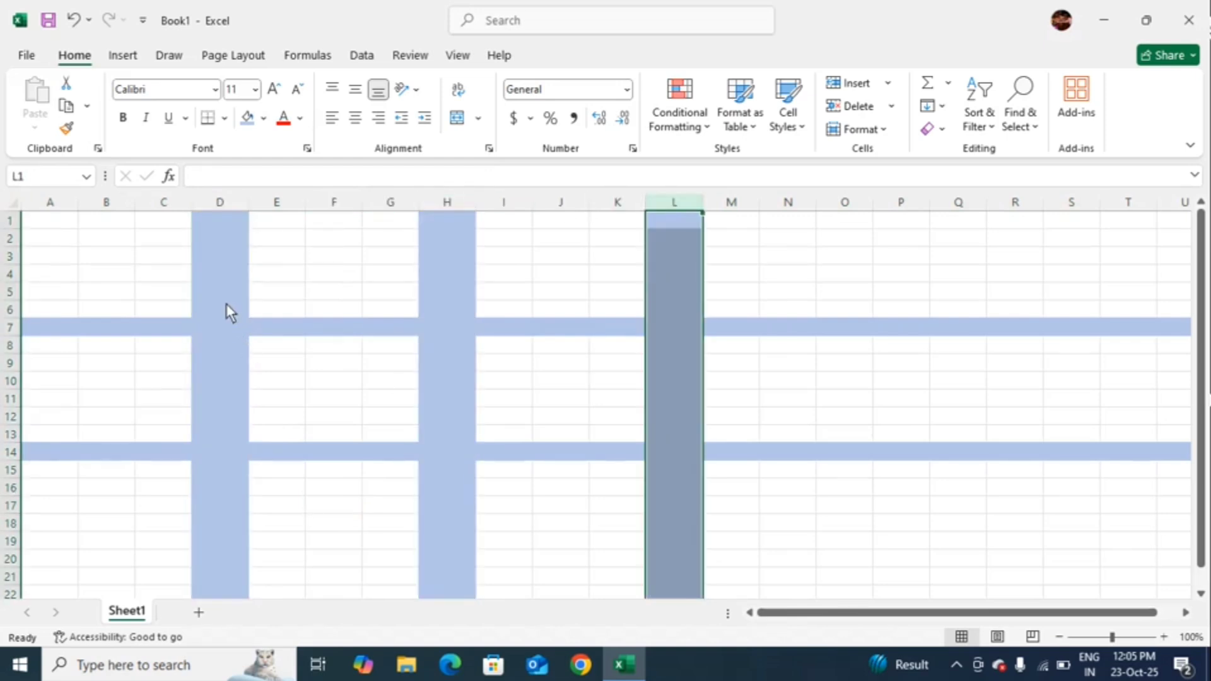
left_click(15, 327)
left_click(12, 452)
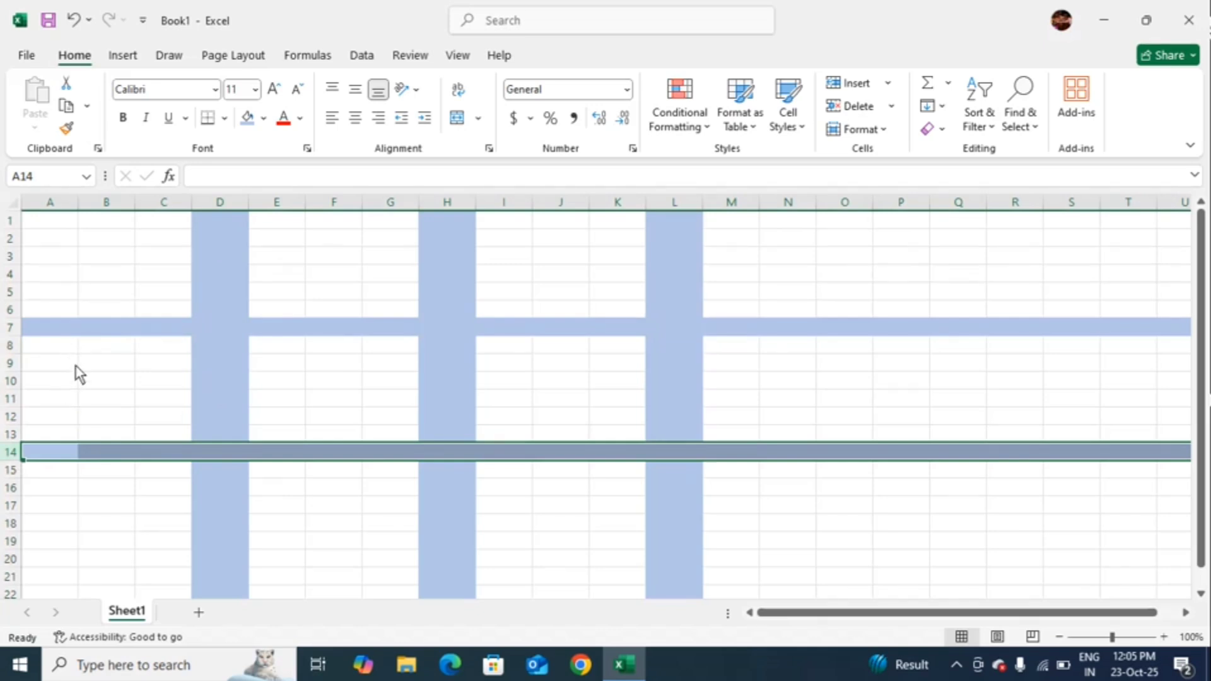
- Enter the label "Column" in cell C2 and copy it to G2 and K2
left_click(154, 240)
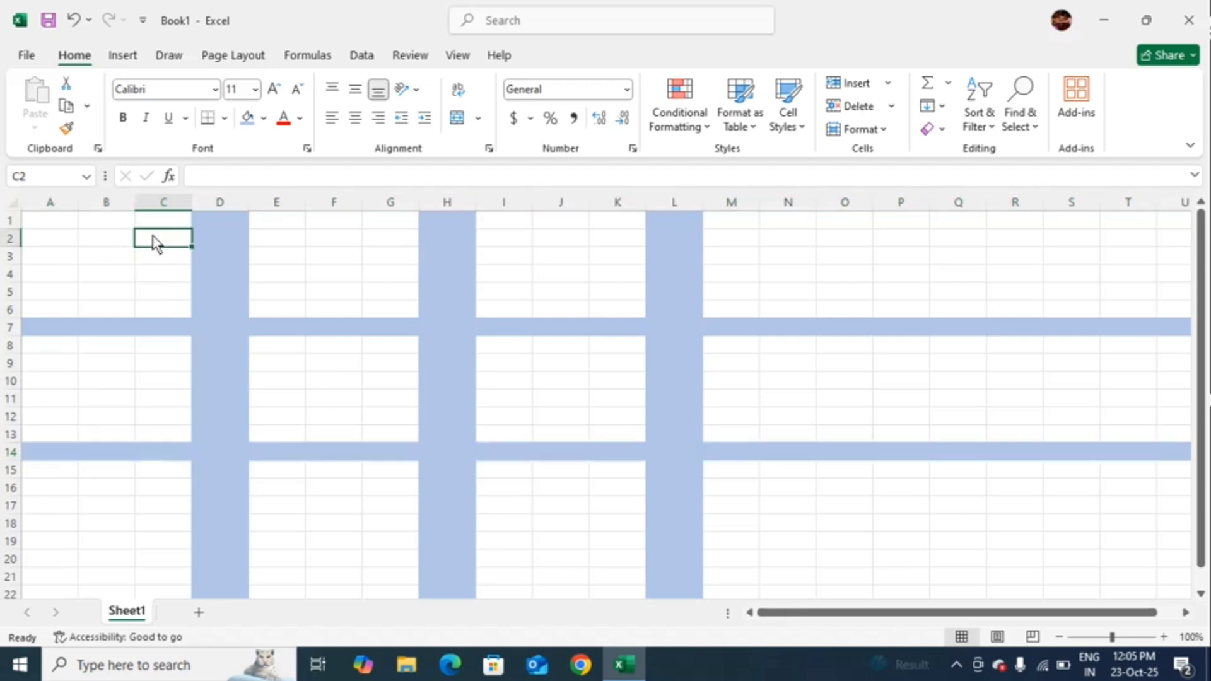
type("C")
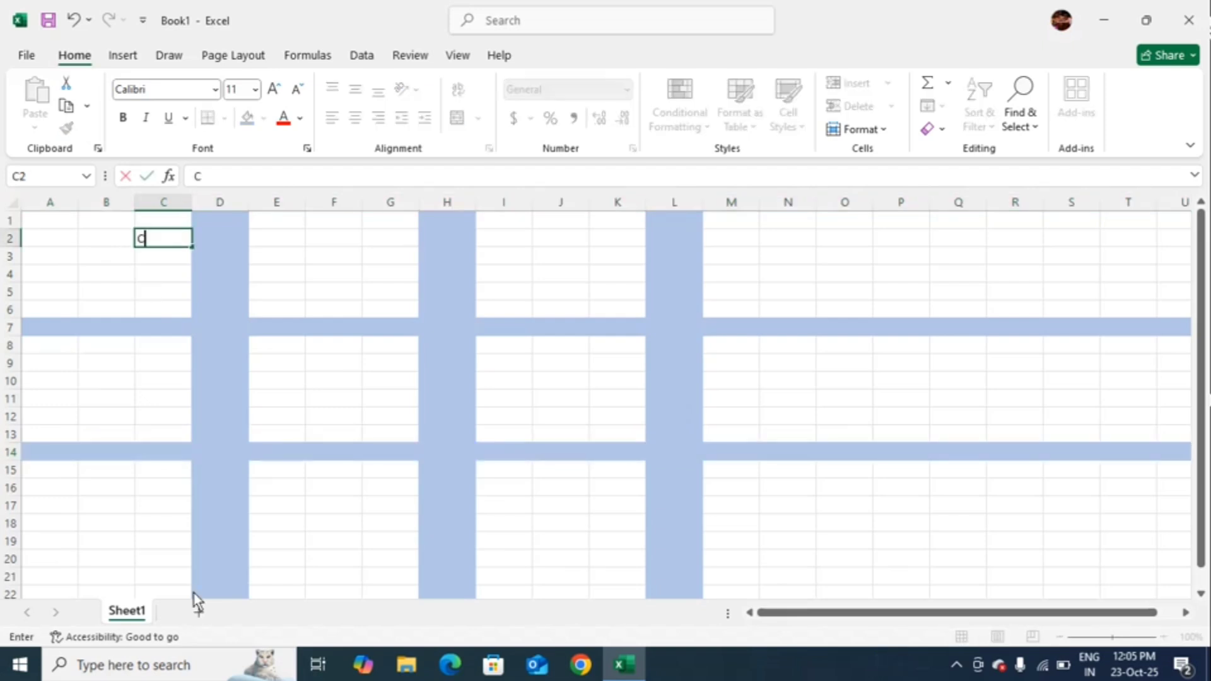
type("olumn")
left_click(184, 311)
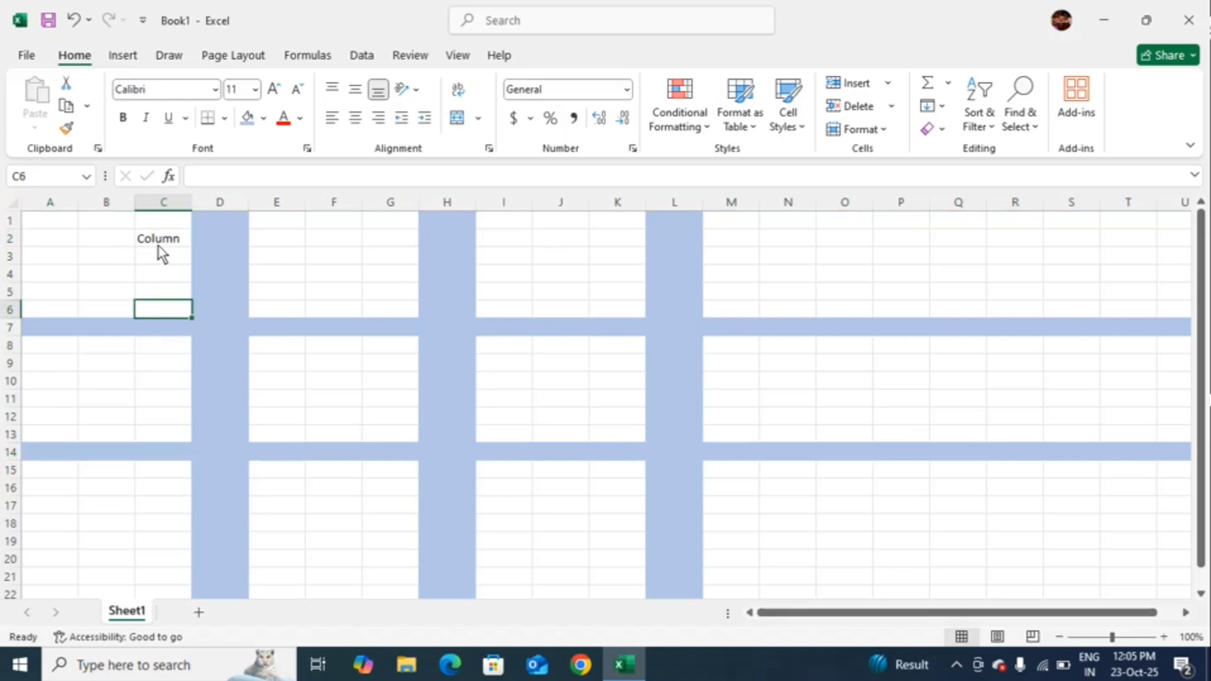
left_click(158, 244)
key("ctrl+c")
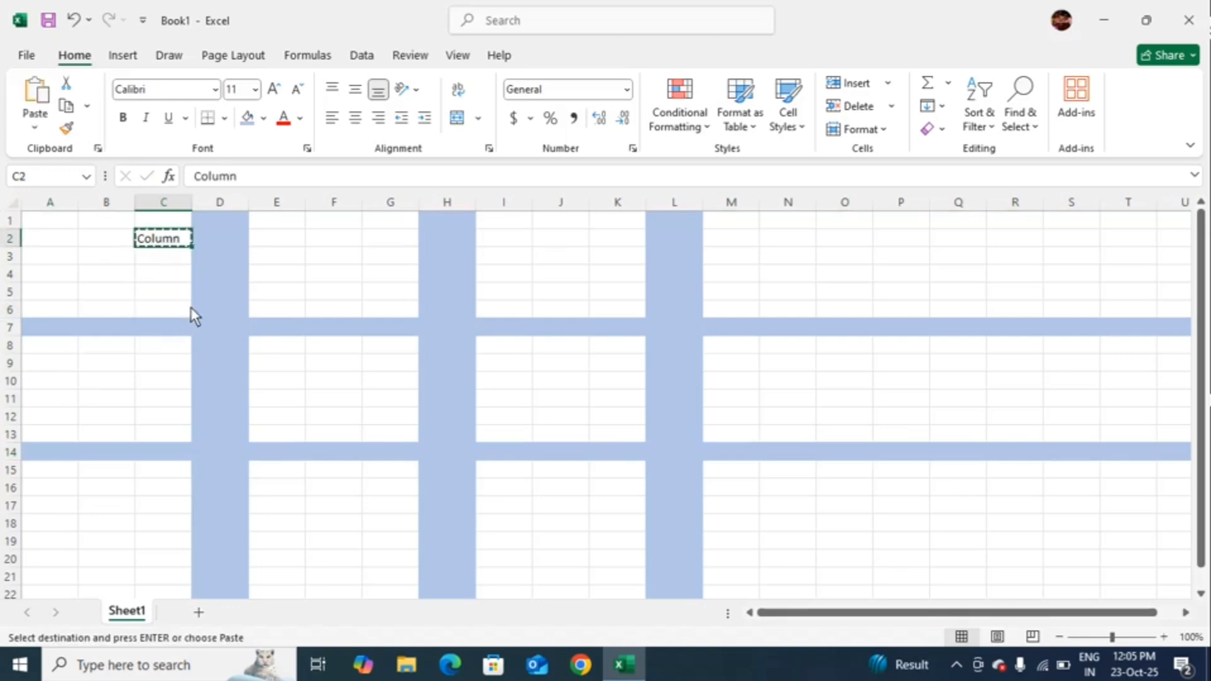
left_click(375, 241)
key("ctrl+v")
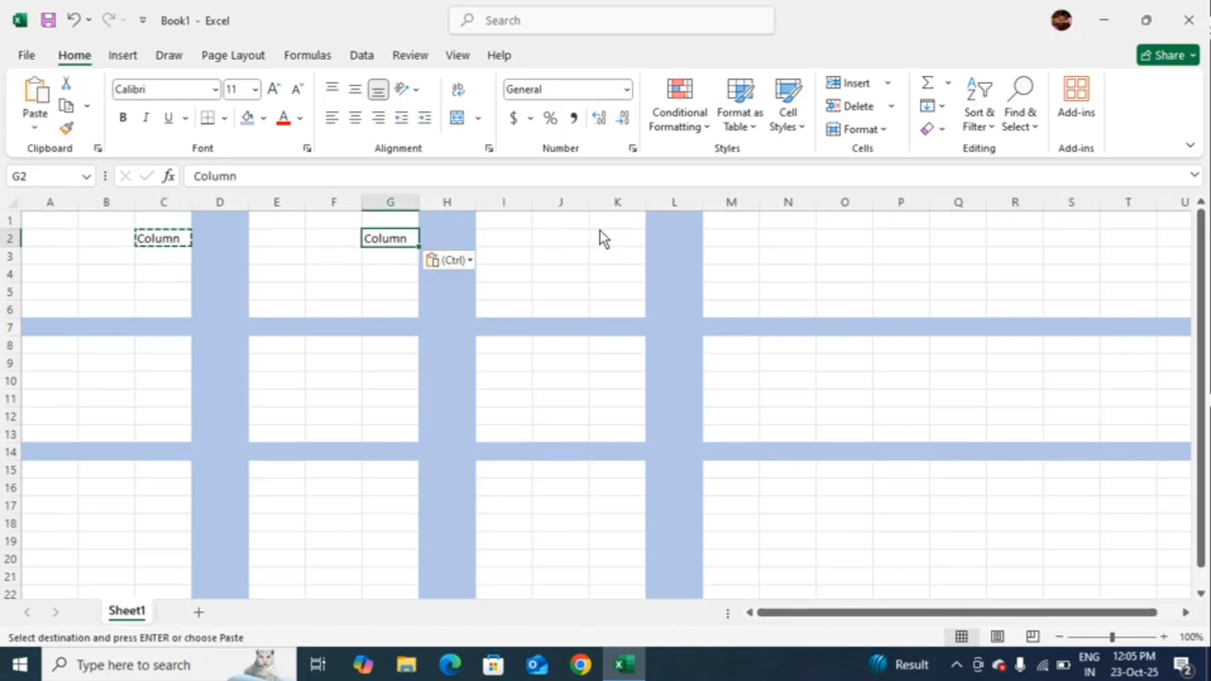
left_click(616, 237)
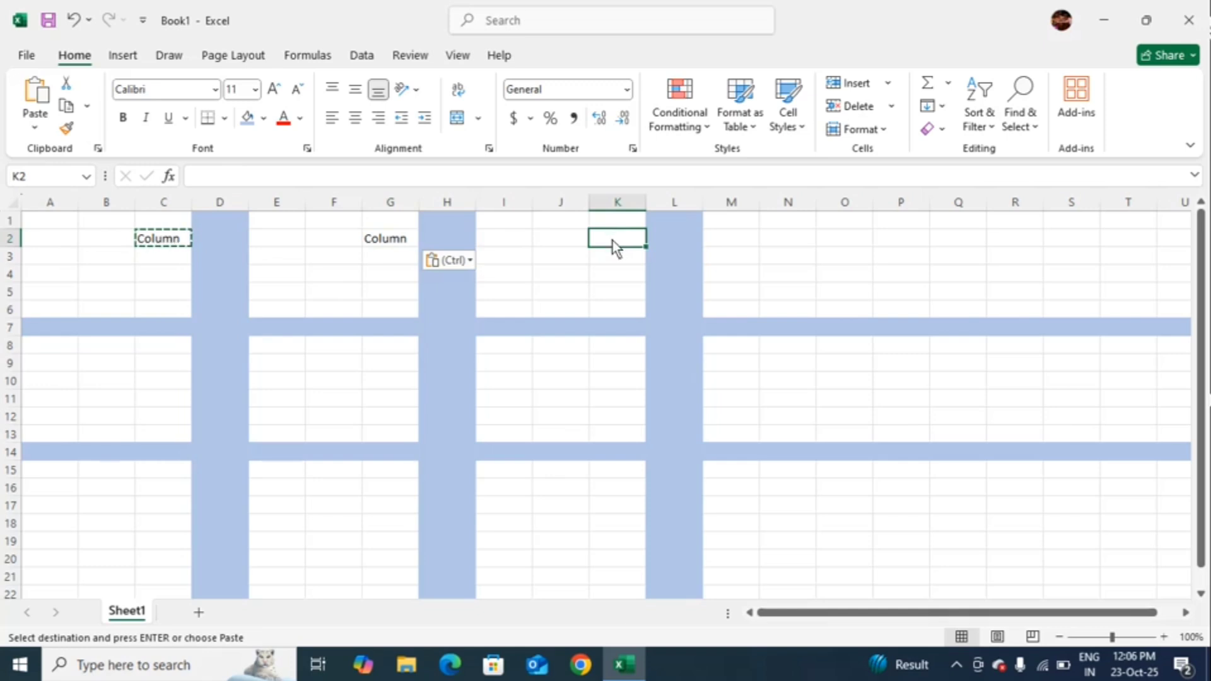
key("ctrl+v")
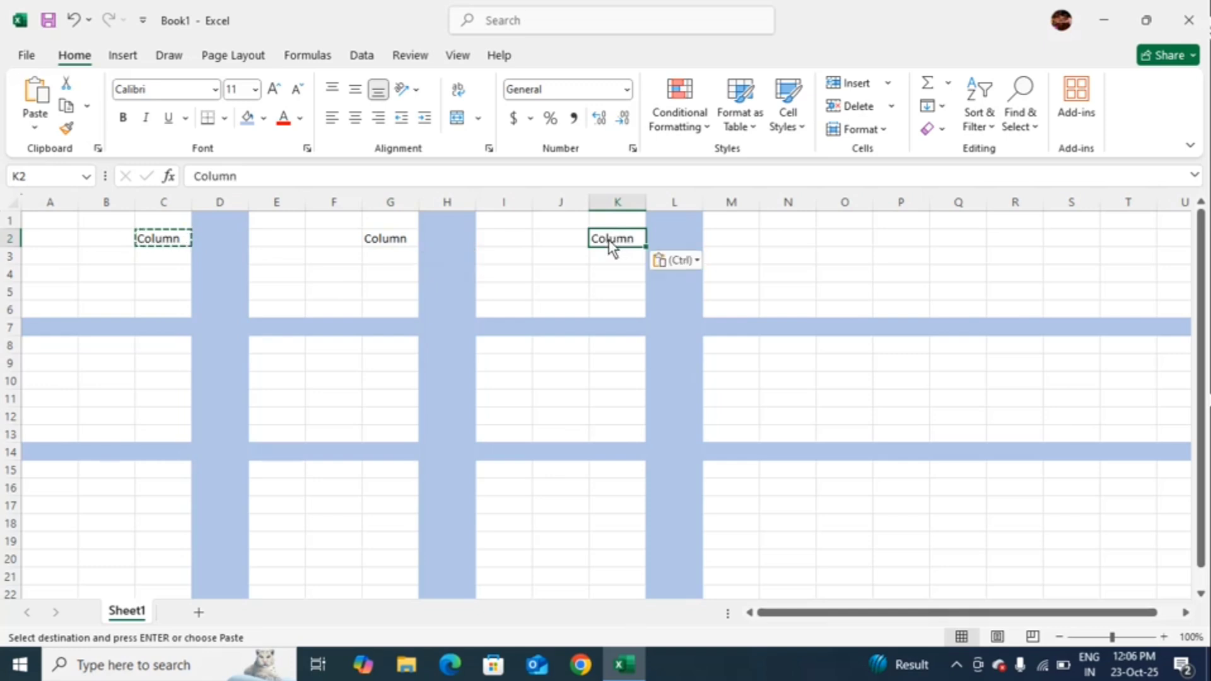
- Enter the label "Row" in cell A6 and copy it to A13
left_click(92, 379)
left_click(55, 313)
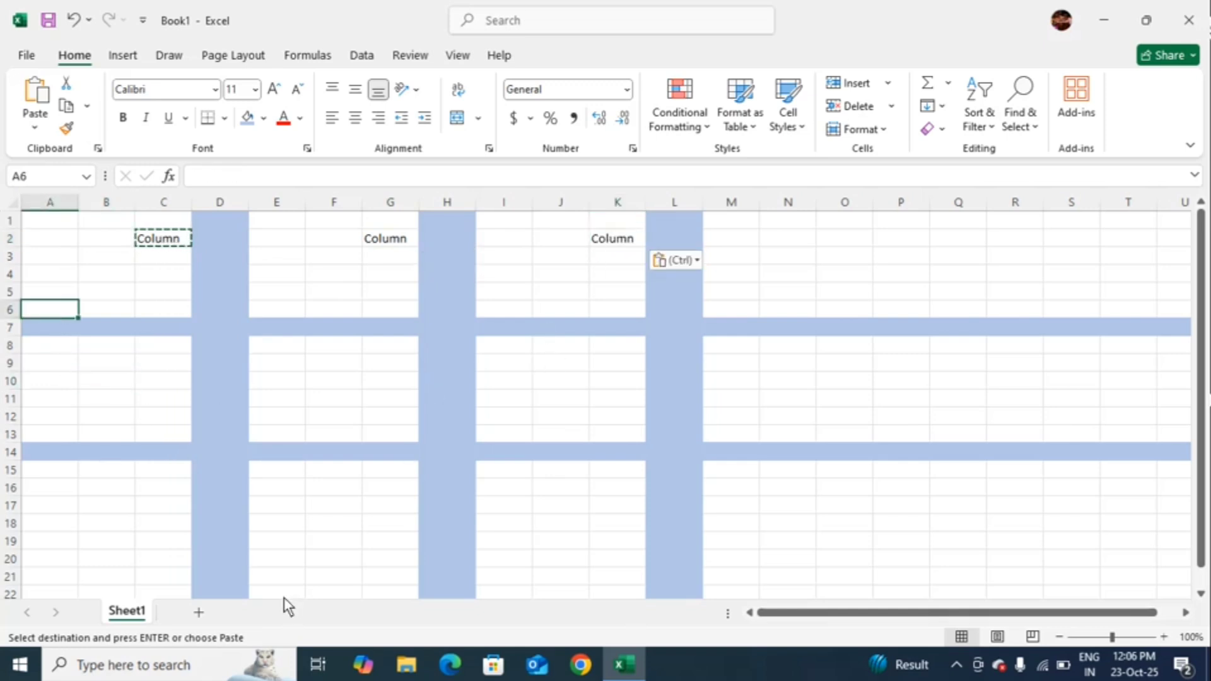
type("Row")
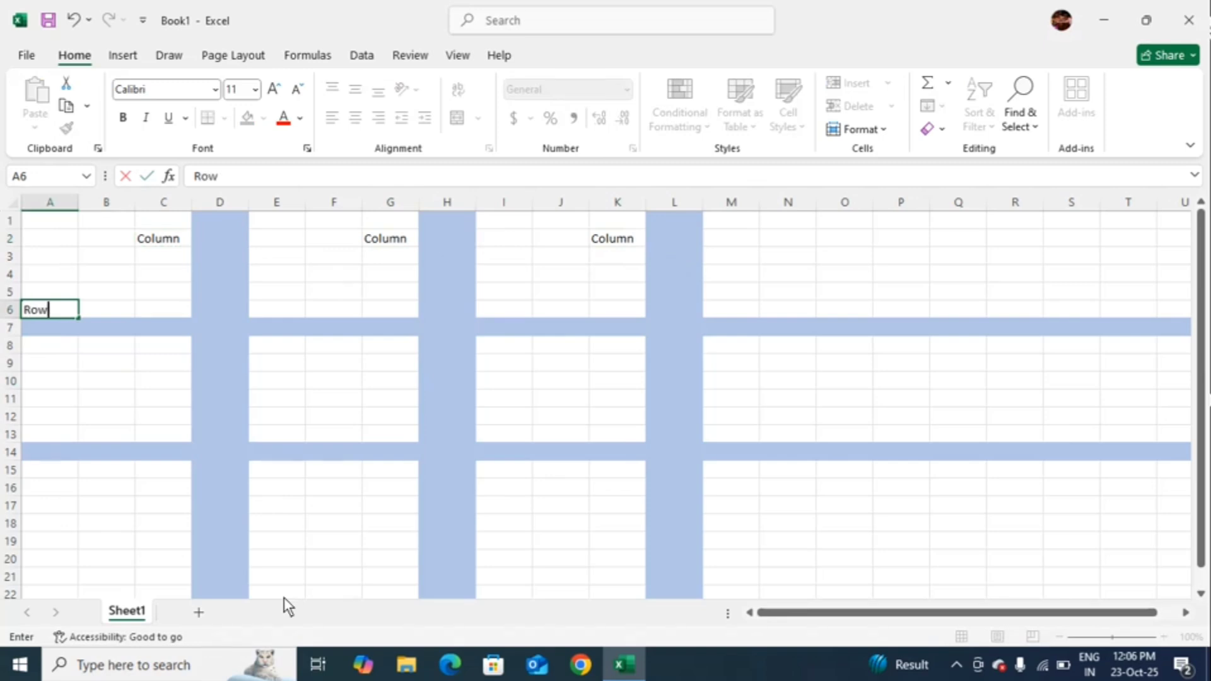
key("Return")
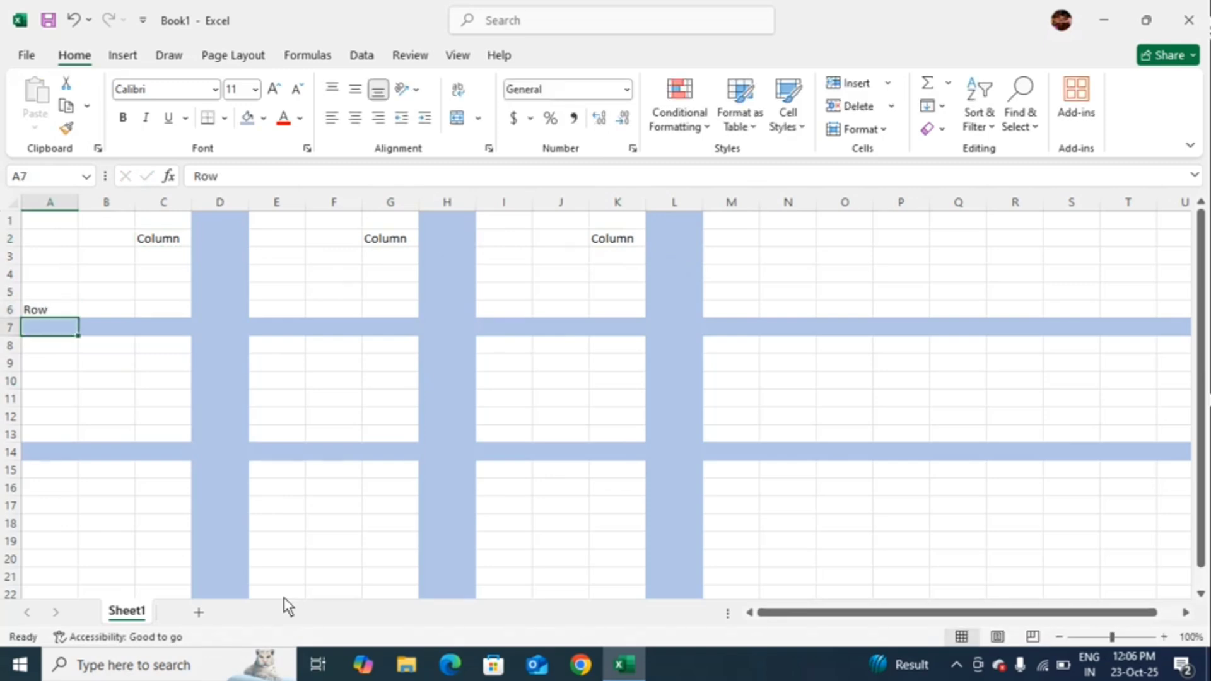
key("Up")
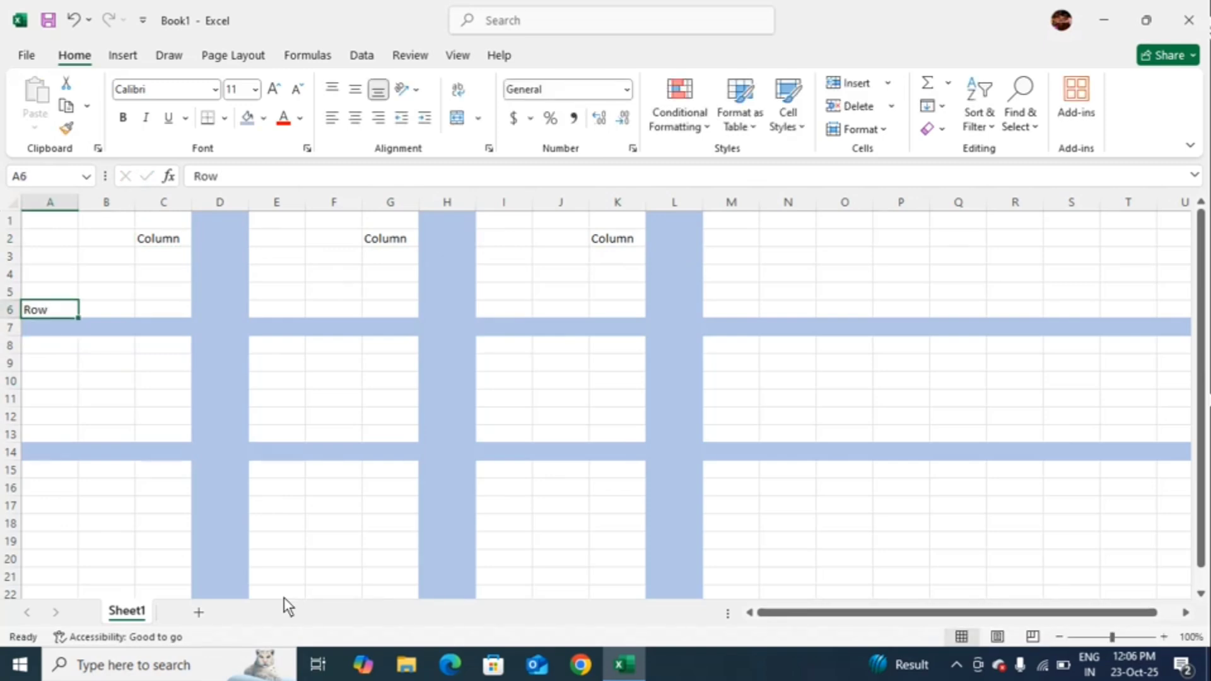
key("ctrl+c")
left_click(49, 437)
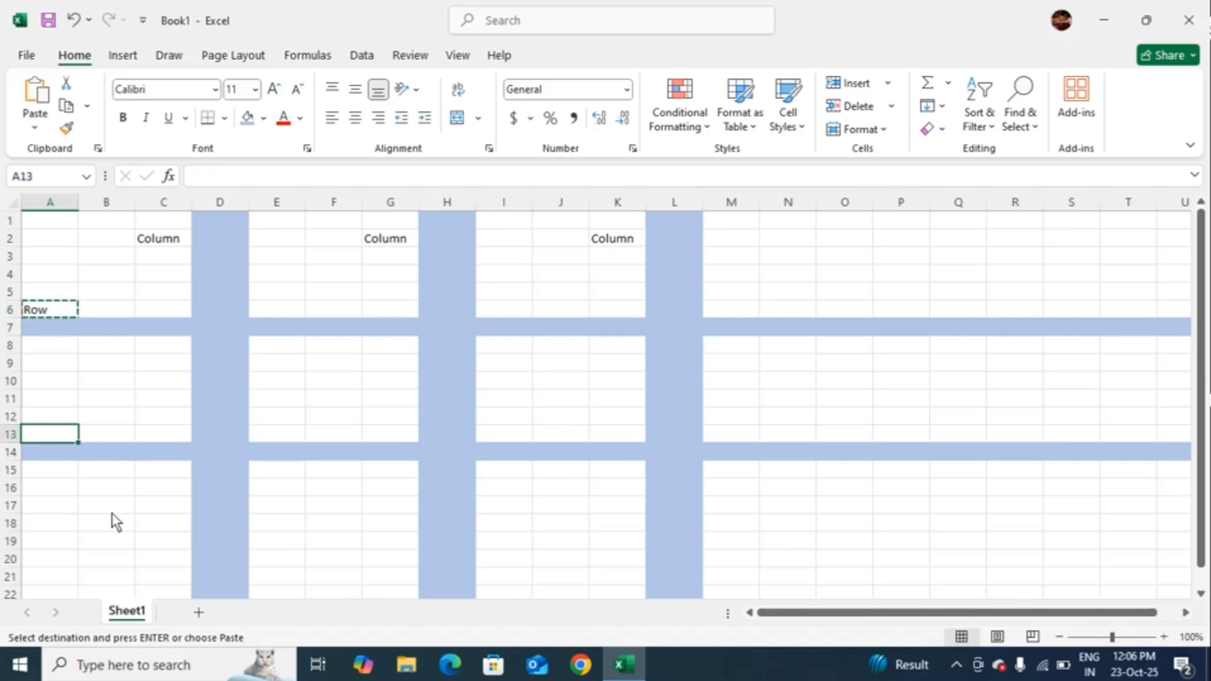
key("ctrl+v")
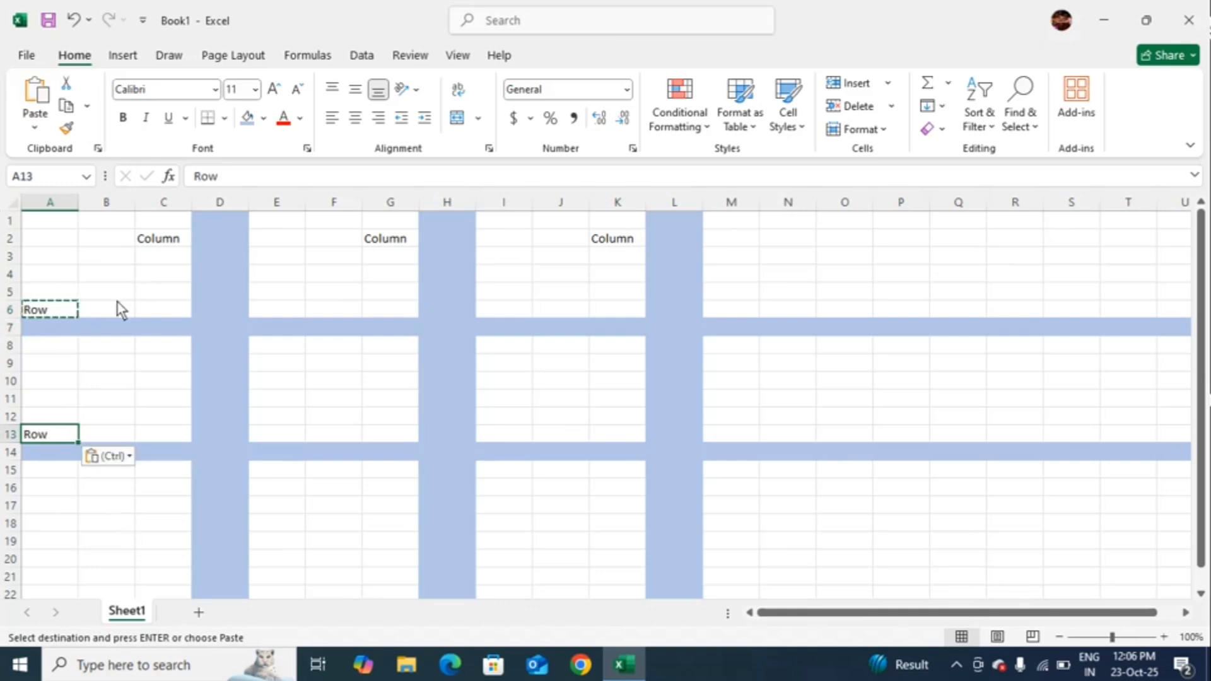
key("Escape")
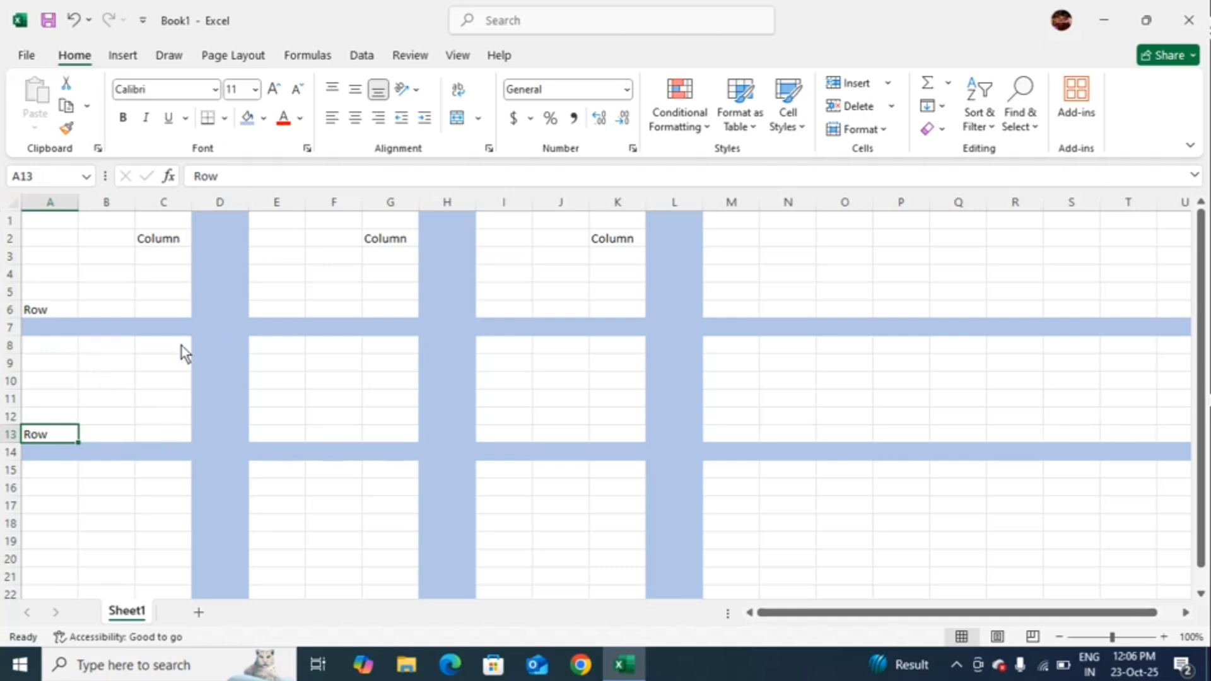
- Enter "cell" in D7, where filled column D and row 7 cross, and copy it to D14
left_click(214, 330)
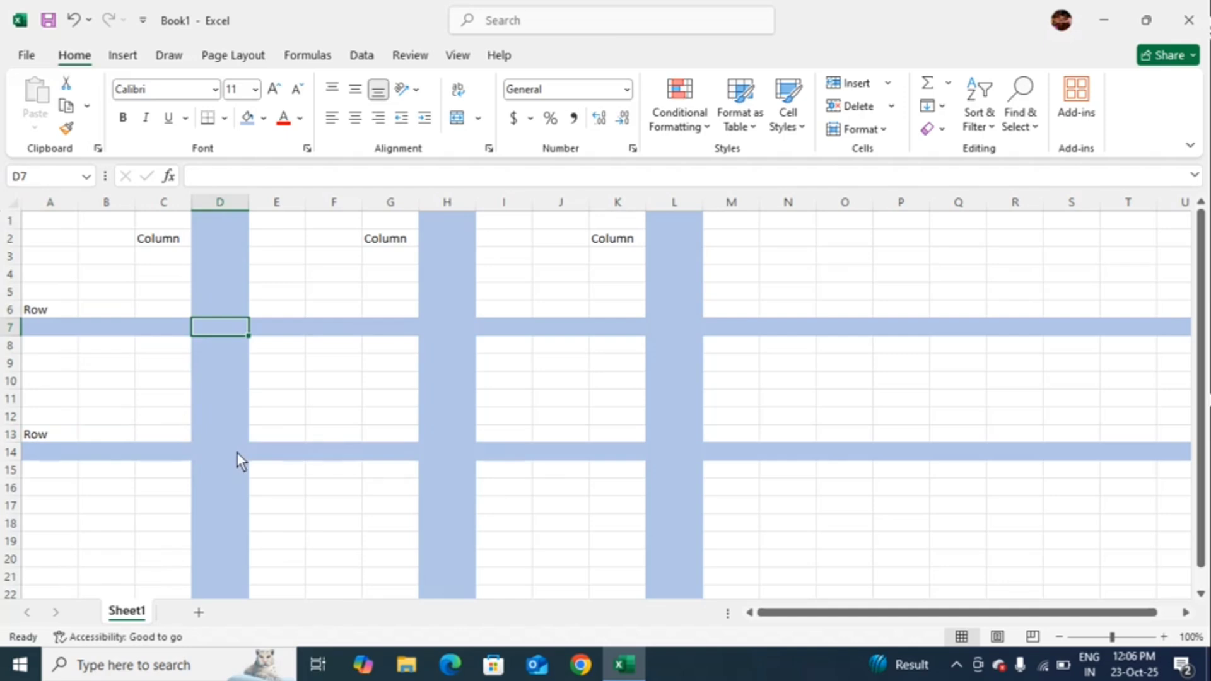
type("cell")
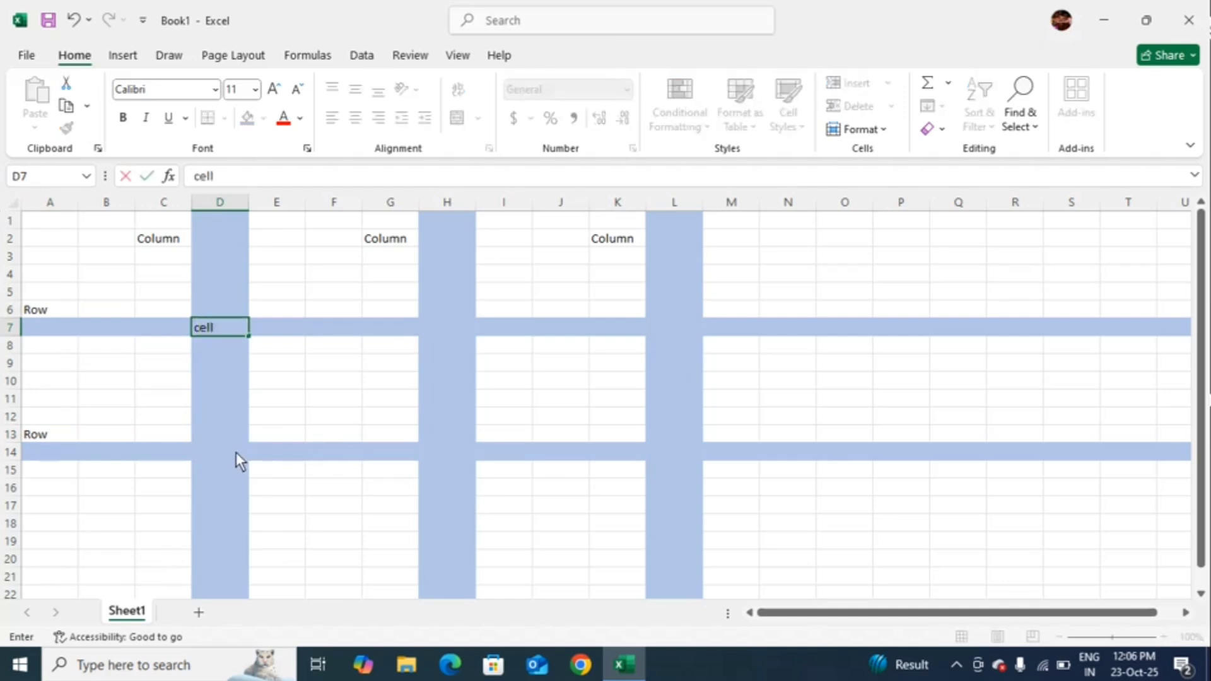
key("Return")
left_click(231, 325)
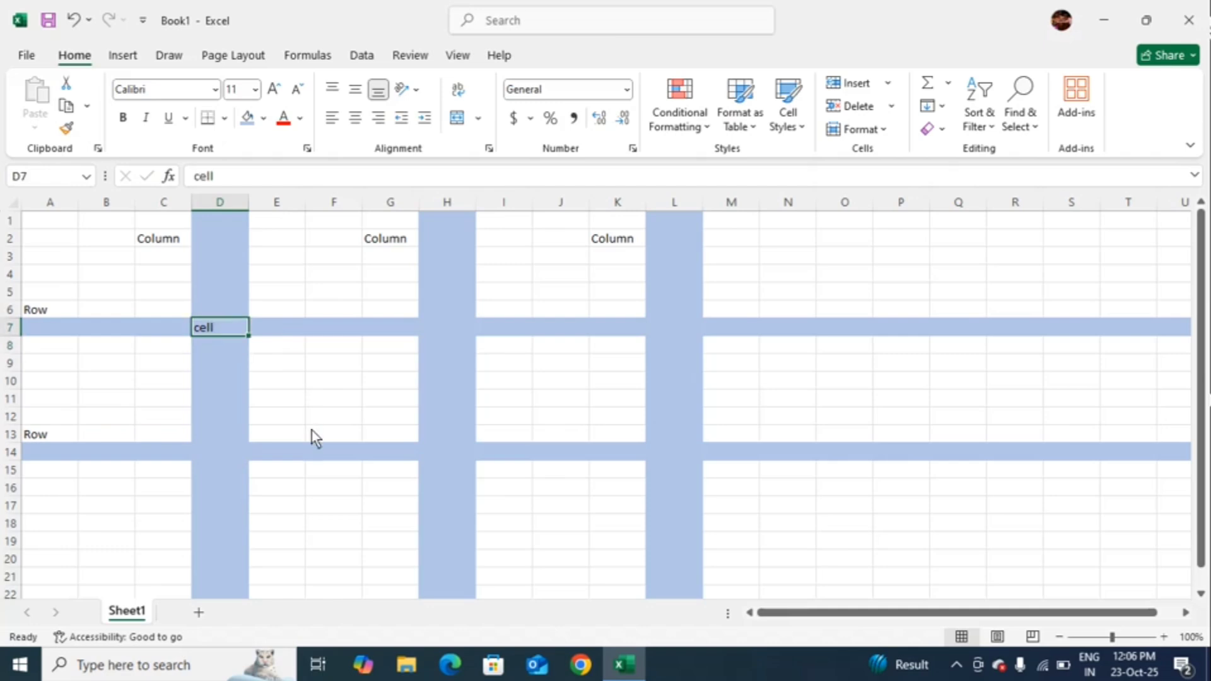
key("ctrl+c")
left_click(232, 453)
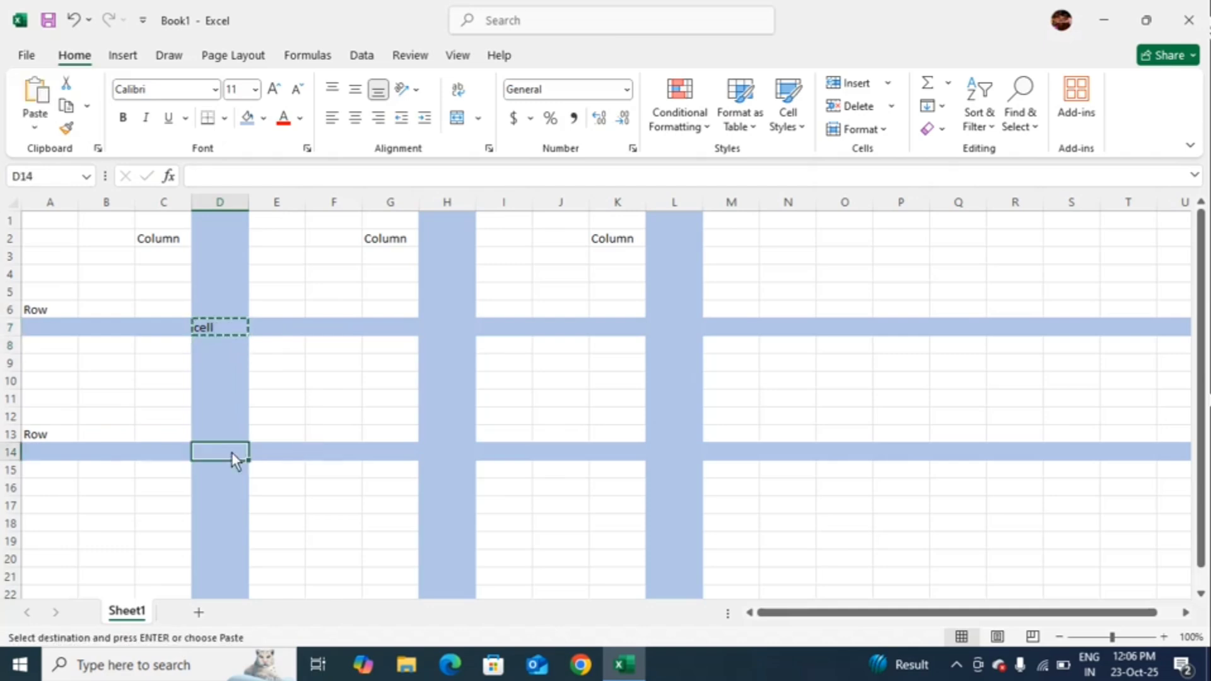
key("ctrl+v")
- Paste the copied "cell" label into the remaining filled intersections H7, H14, L7 and L14
left_click(445, 329)
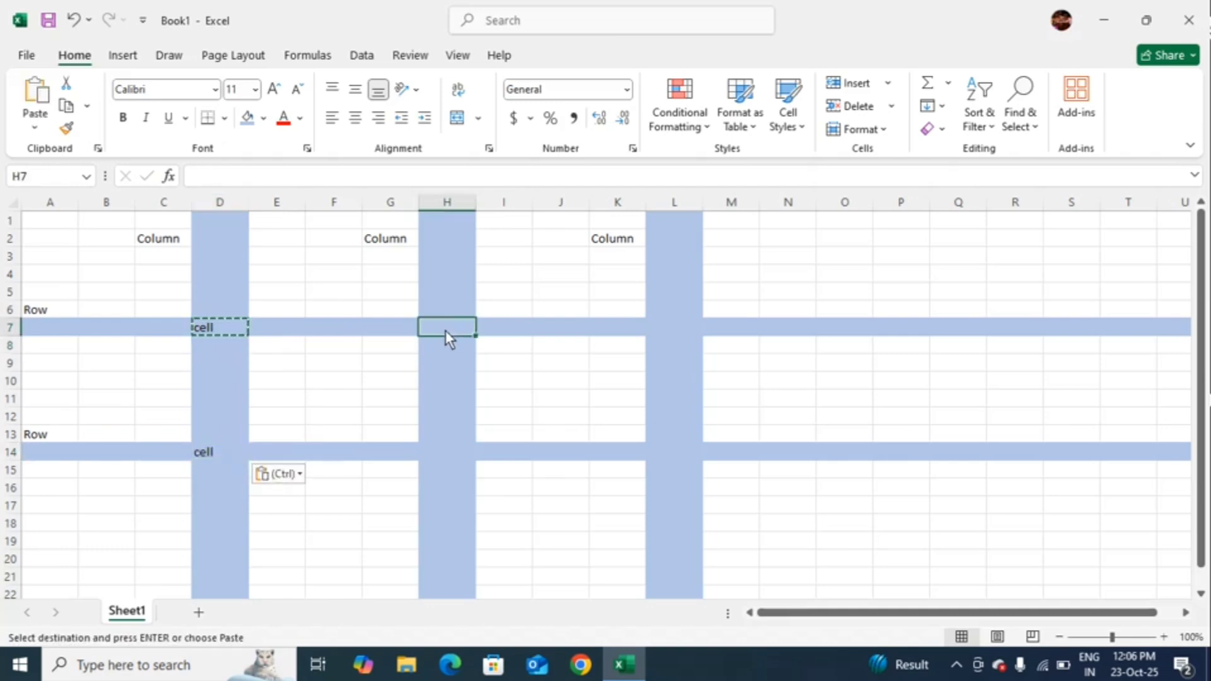
key("ctrl+v")
left_click(452, 454)
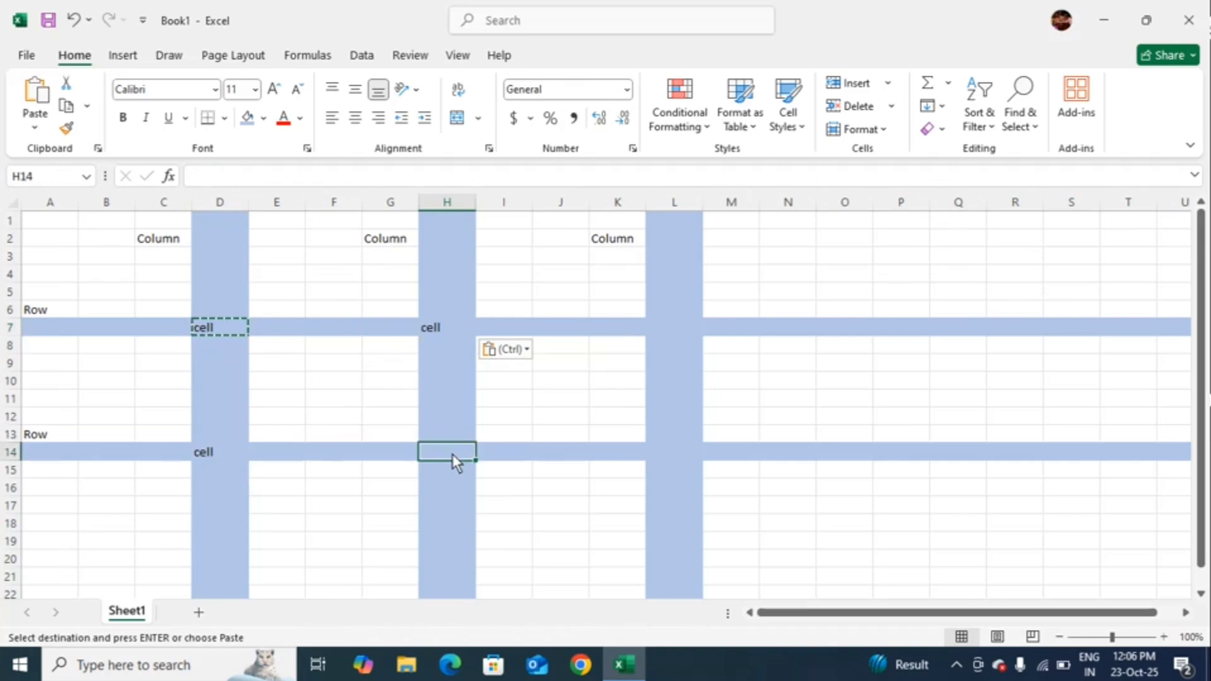
key("ctrl+v")
left_click(673, 328)
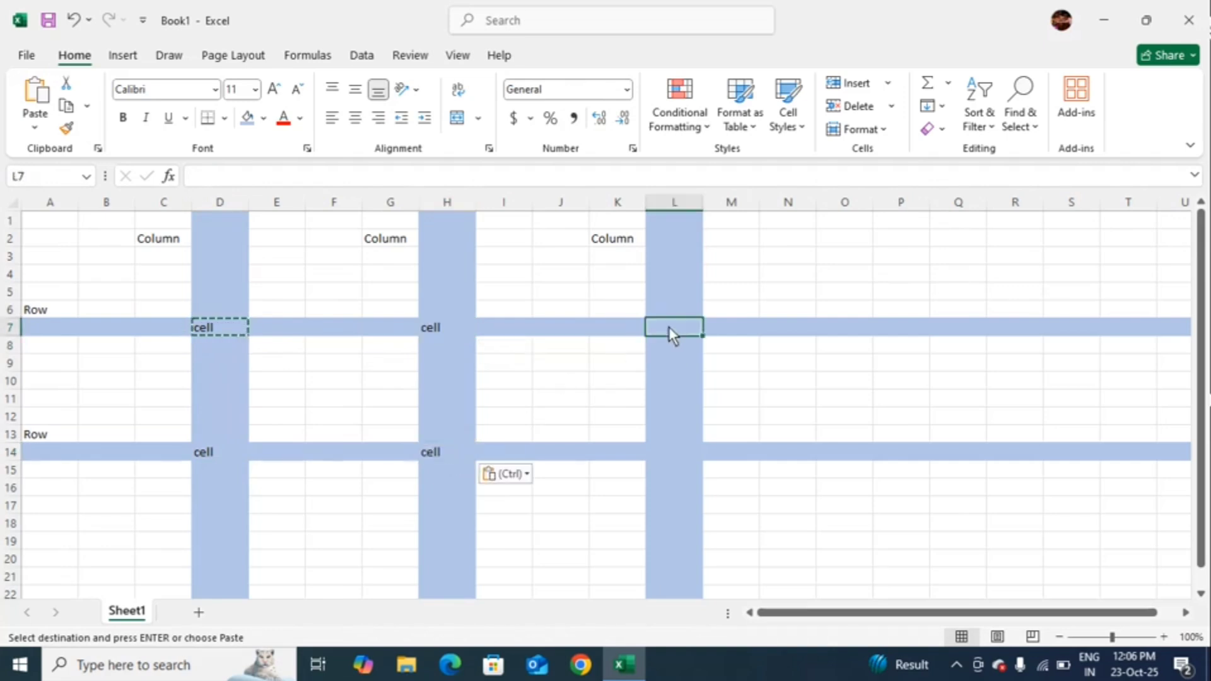
key("ctrl+v")
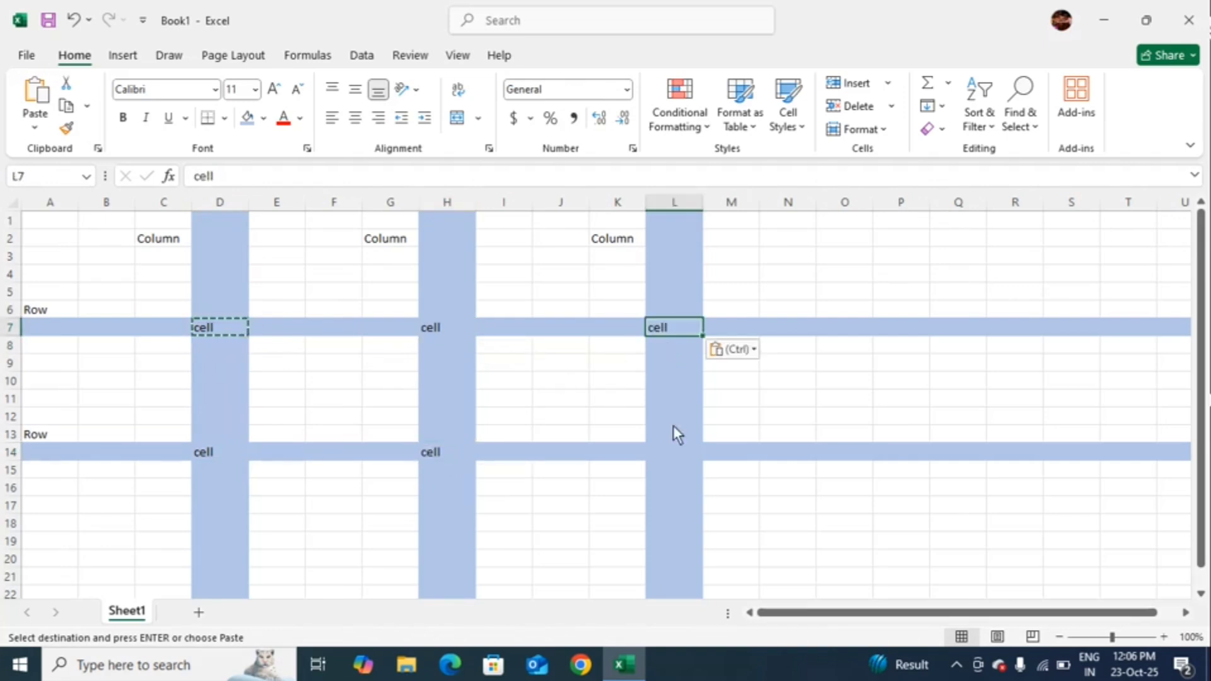
left_click(672, 451)
key("ctrl+v")
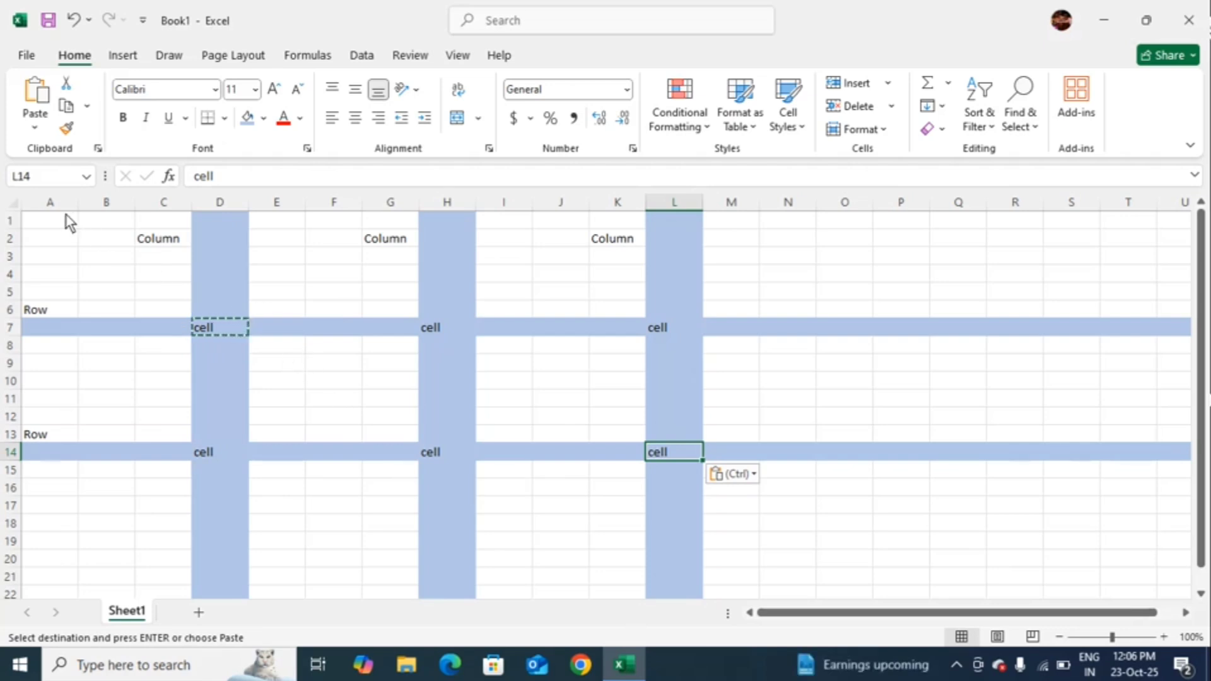
- Select column A, then go through row 1 cell by cell from C1 to AA1 to examine how column lettering continues after Z
left_click(47, 203)
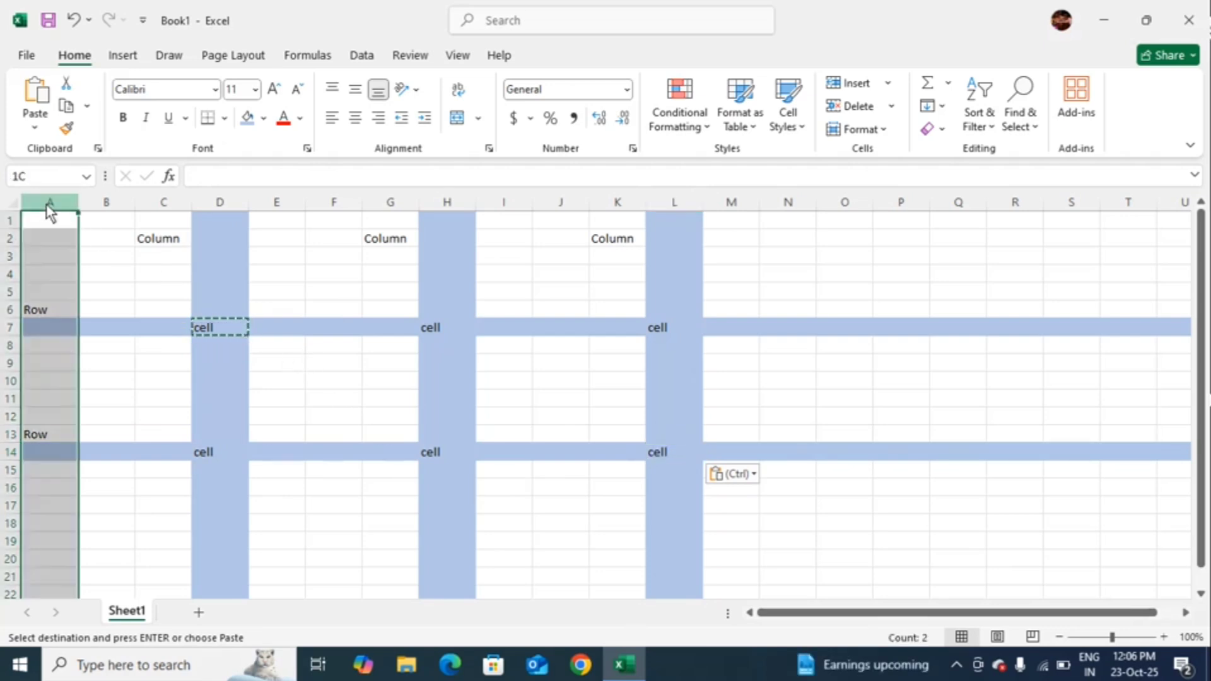
left_click(147, 218)
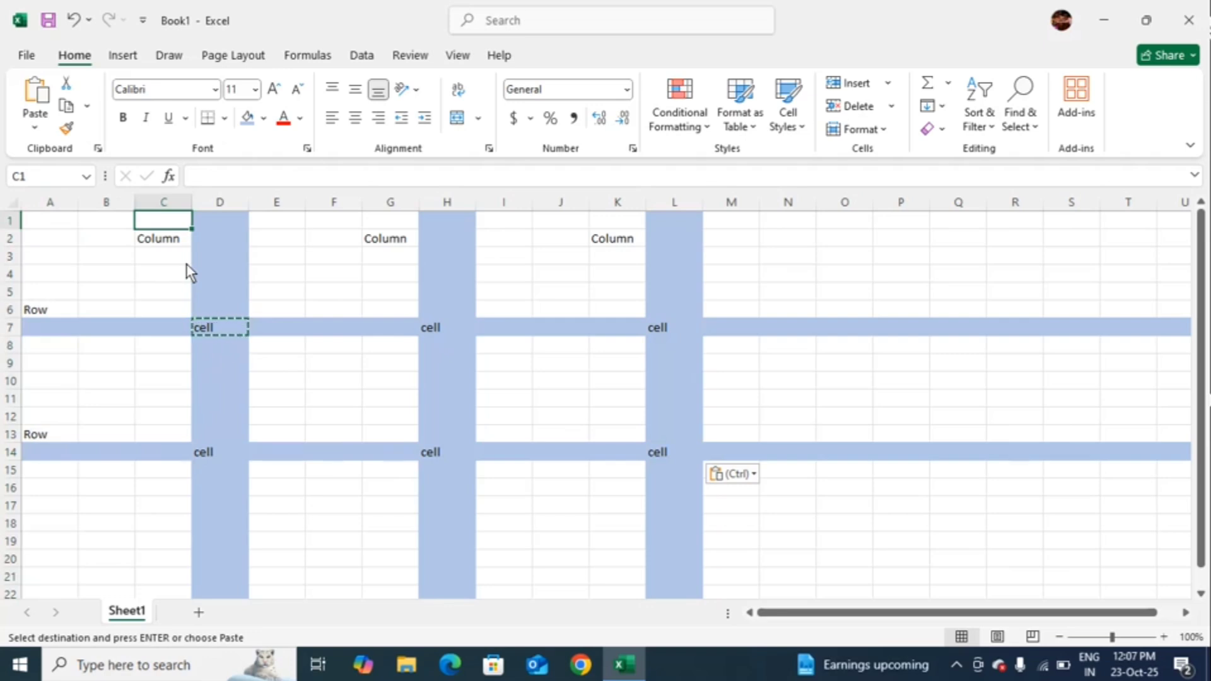
key("Right")
key("Right")
key("Right")
key("Right")
key("Right")
key("Right")
key("Right")
key("Right")
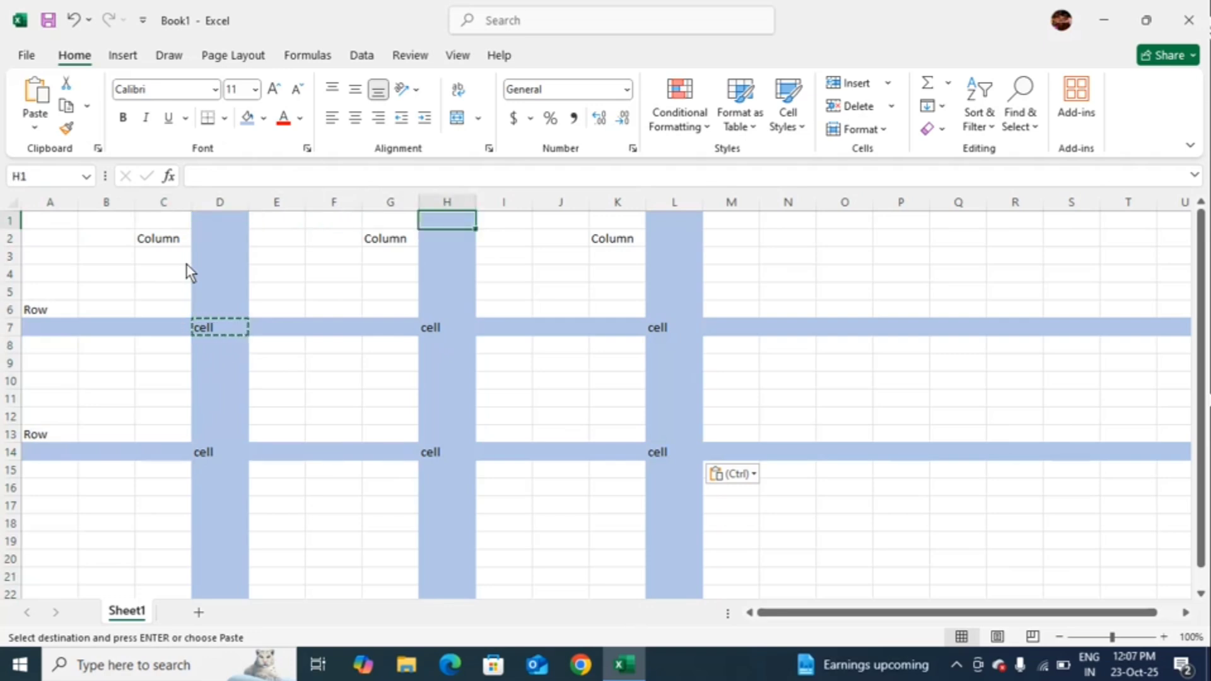
key("Right")
key("Right")
key("Right")
key("Right")
key("Right")
key("Right")
key("Right")
key("Right")
key("Right")
key("Right")
key("Right")
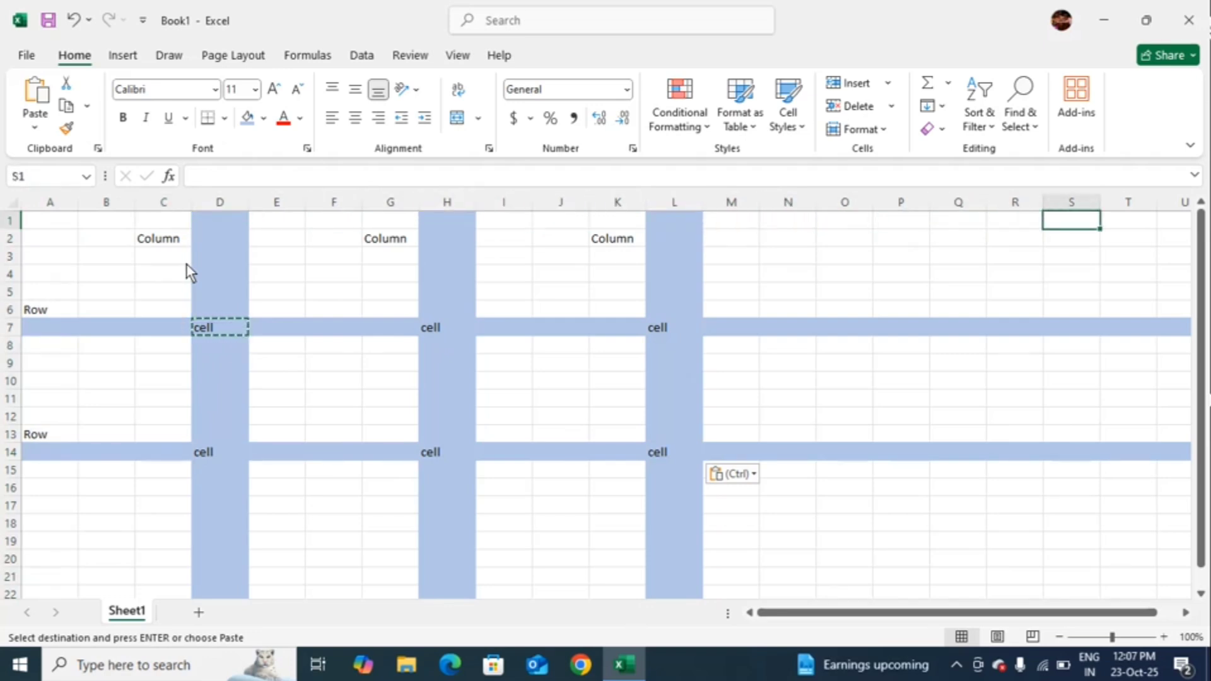
key("Right")
key("Right")
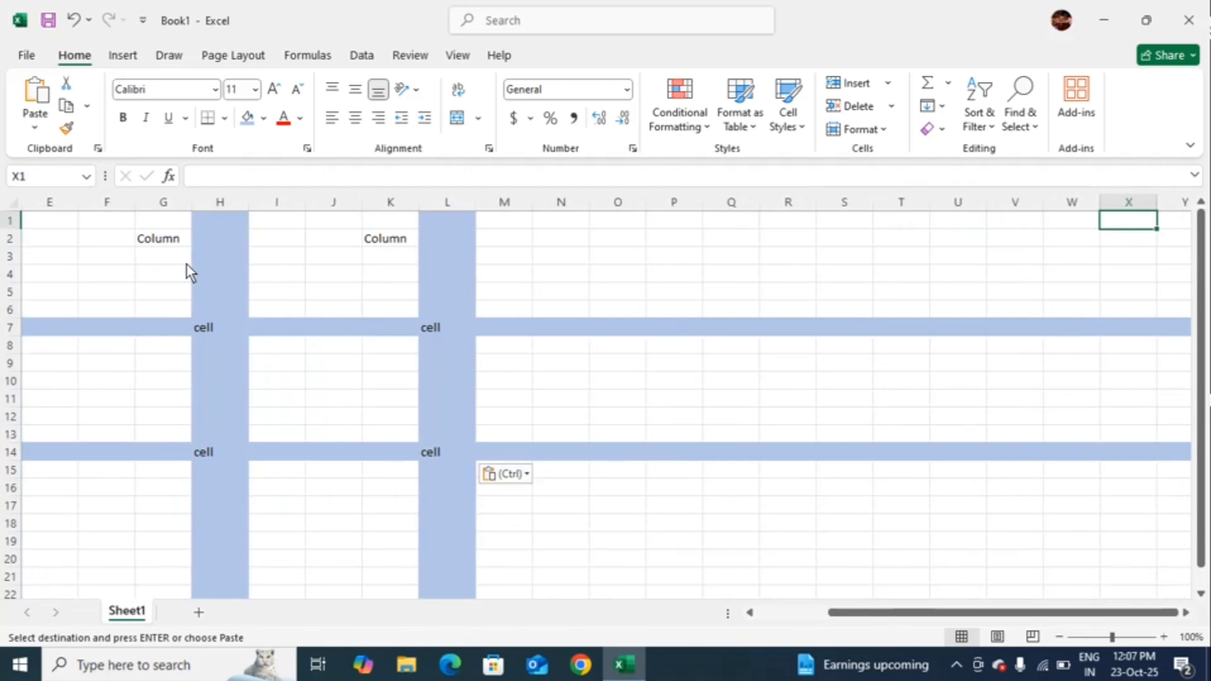
key("Right")
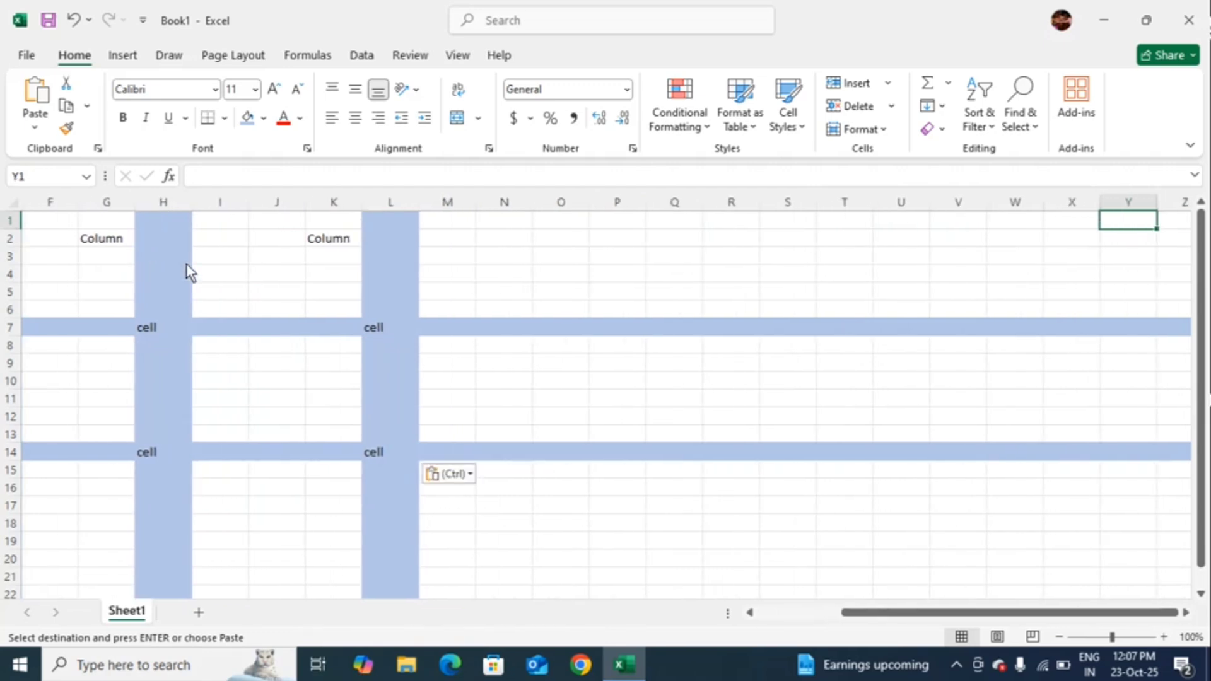
key("Right")
key("Right")
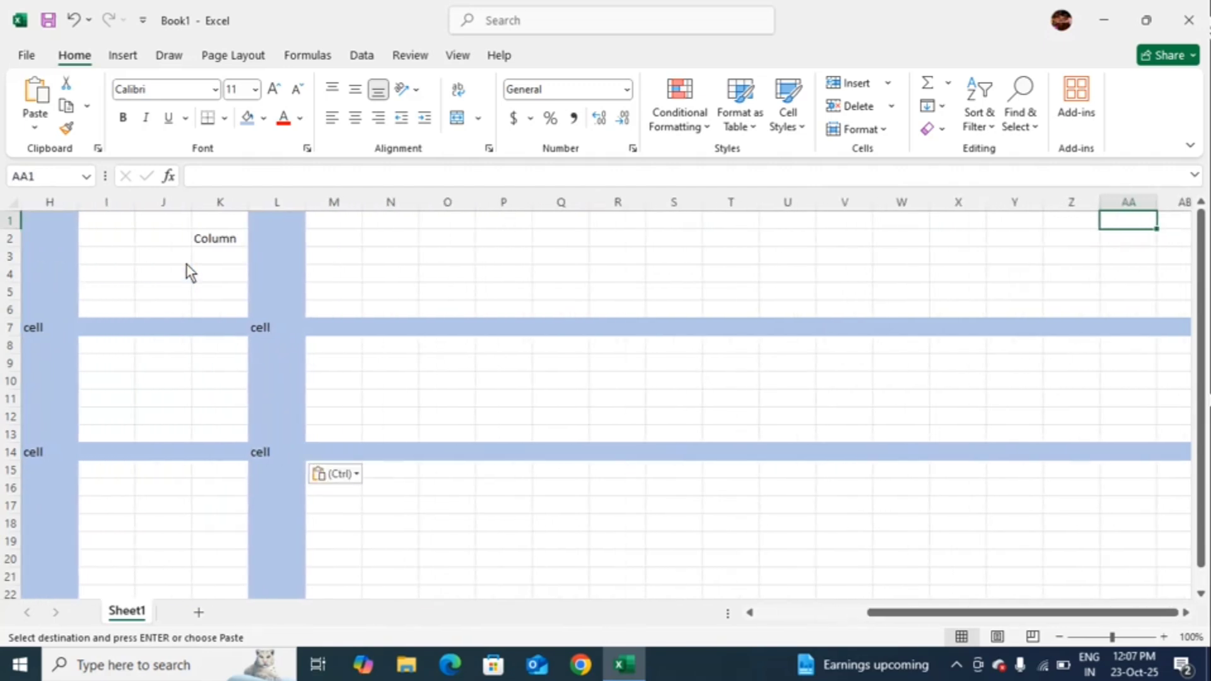
key("Left")
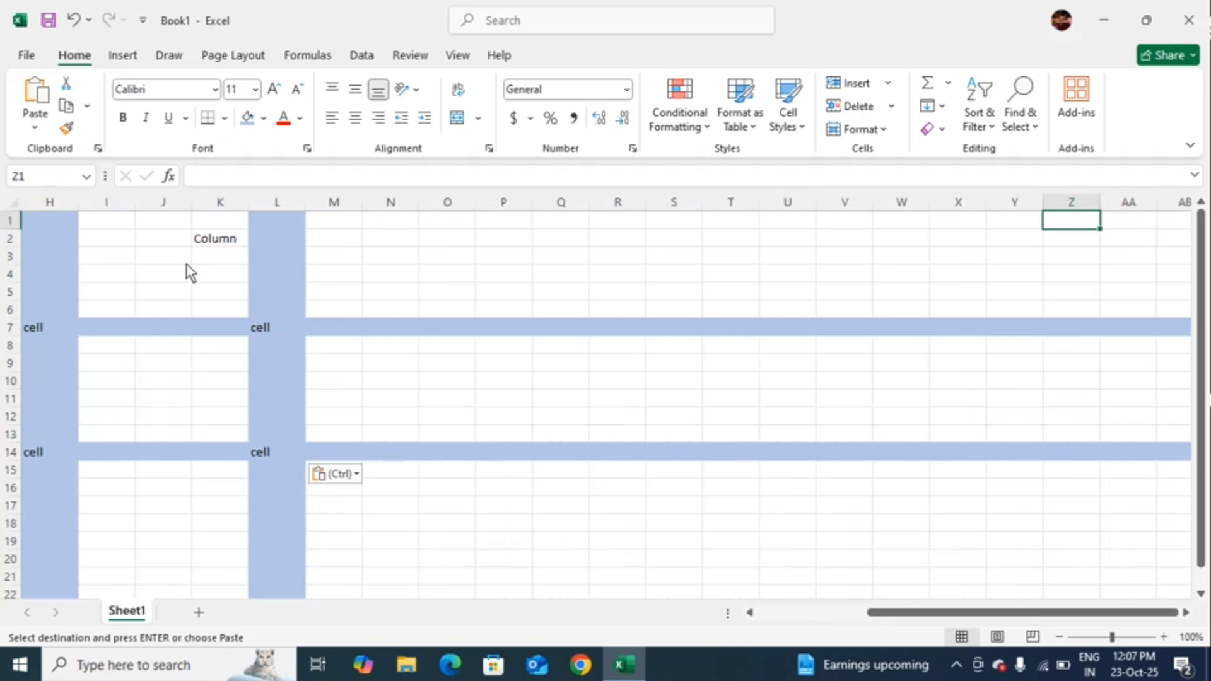
- Jump to the last column of row 1 and enter 16384 in cell XFD1
key("ctrl+Right")
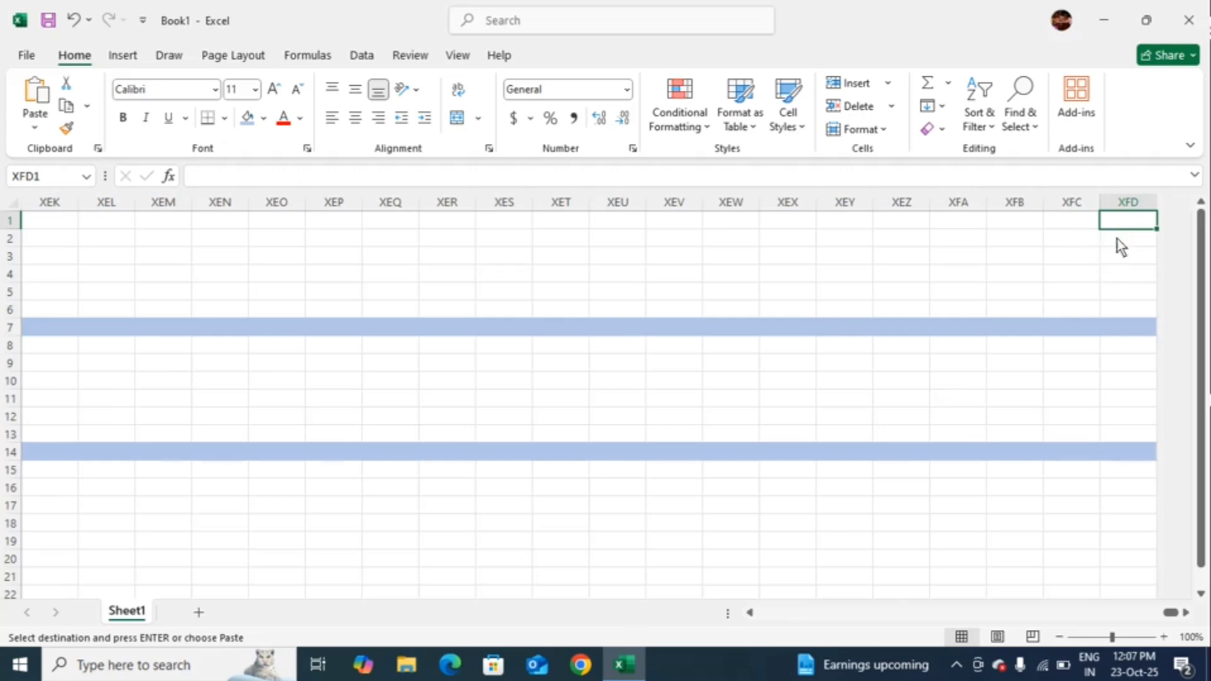
left_click(726, 229)
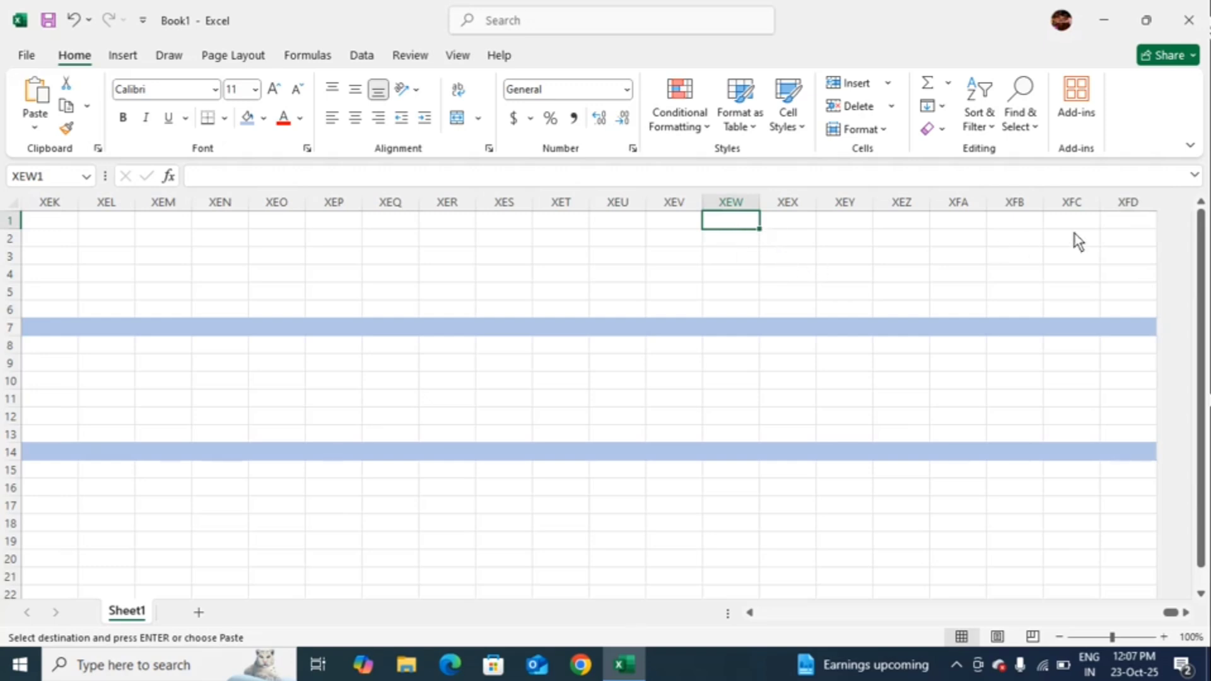
left_click(1120, 221)
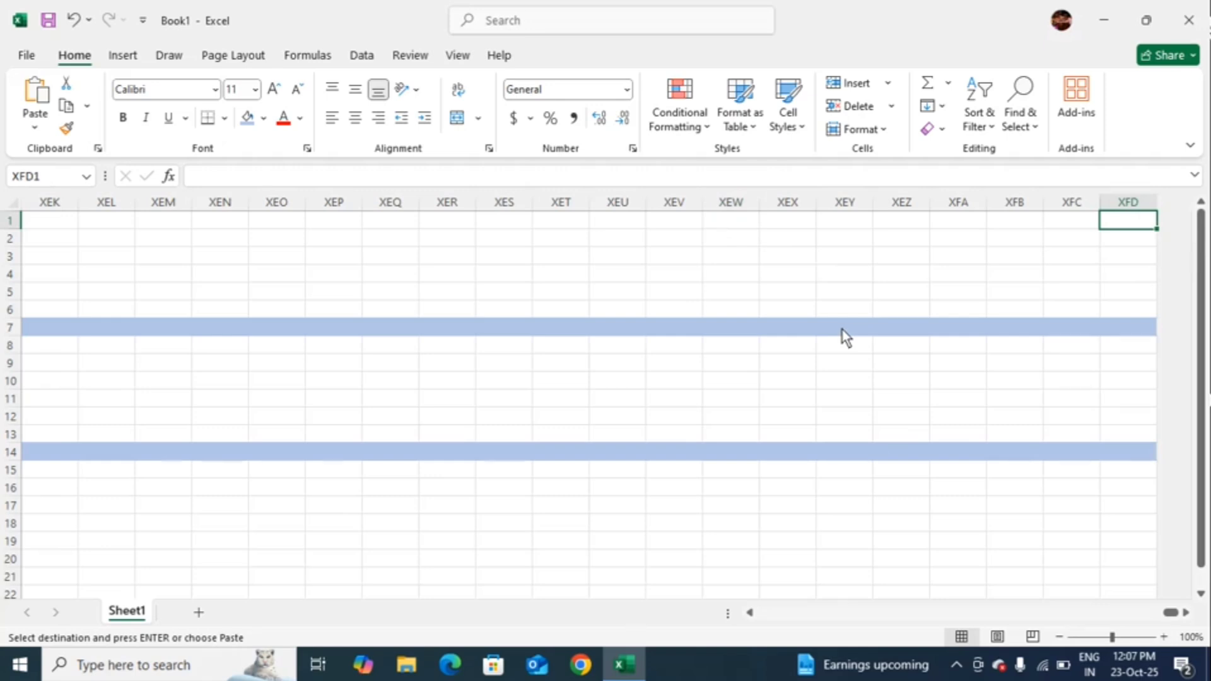
type("16")
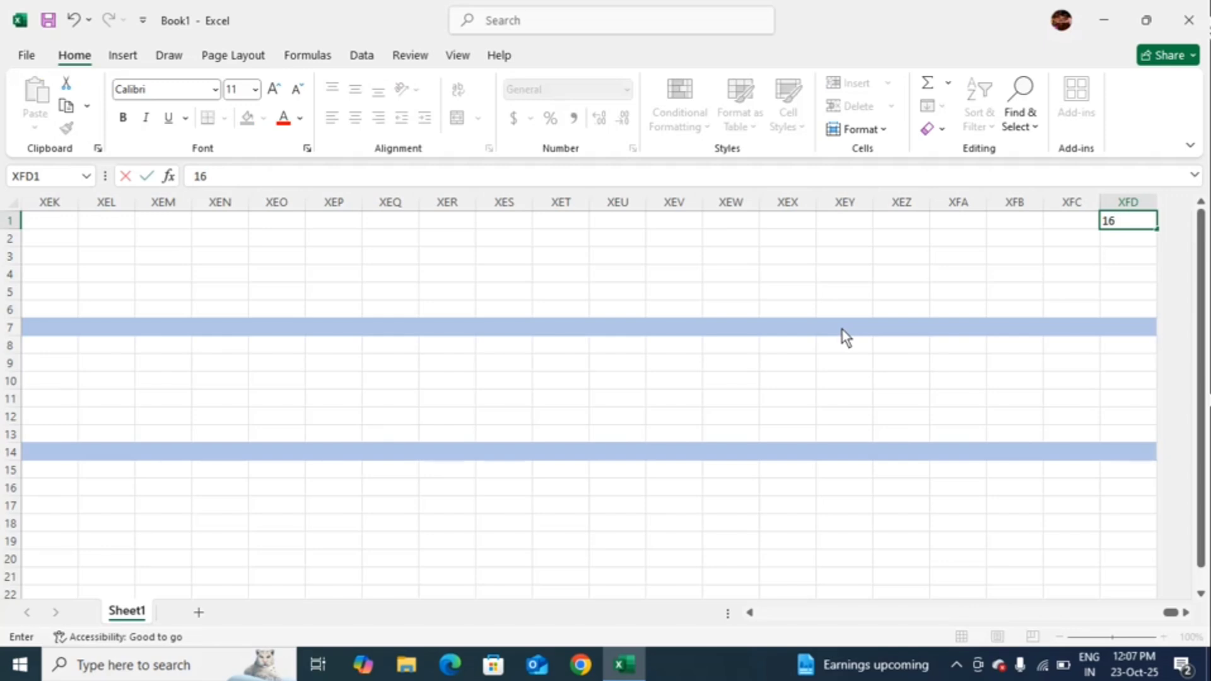
type("384")
key("Return")
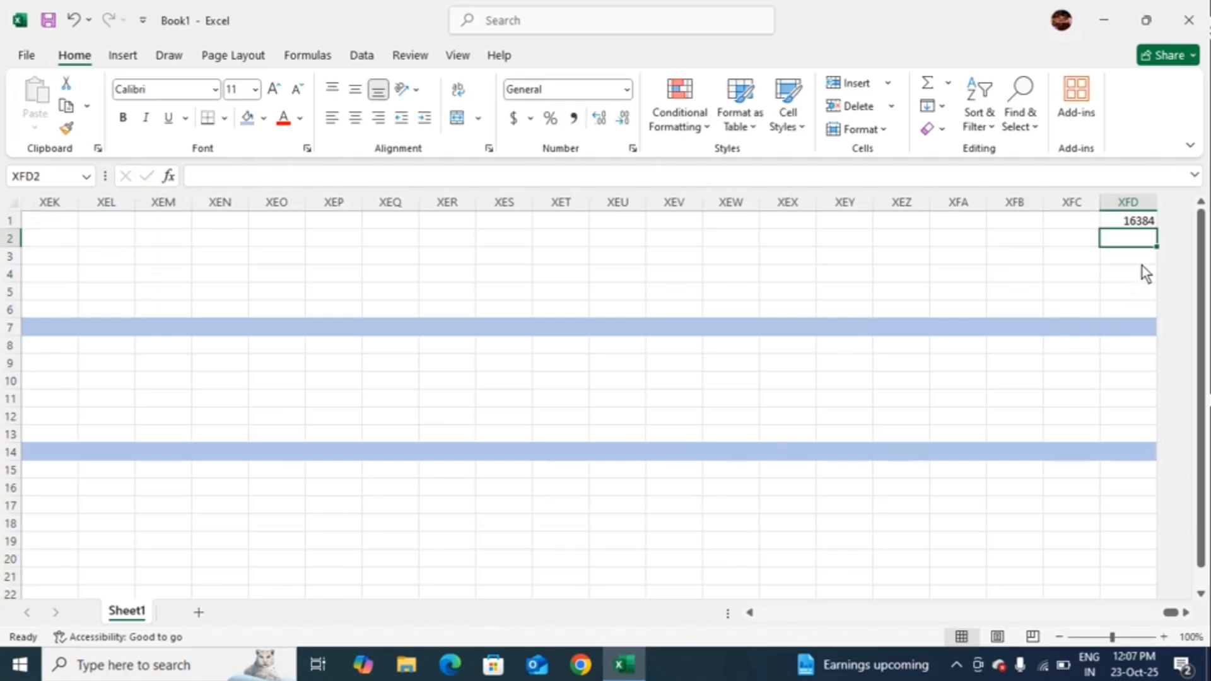
left_click(1066, 231)
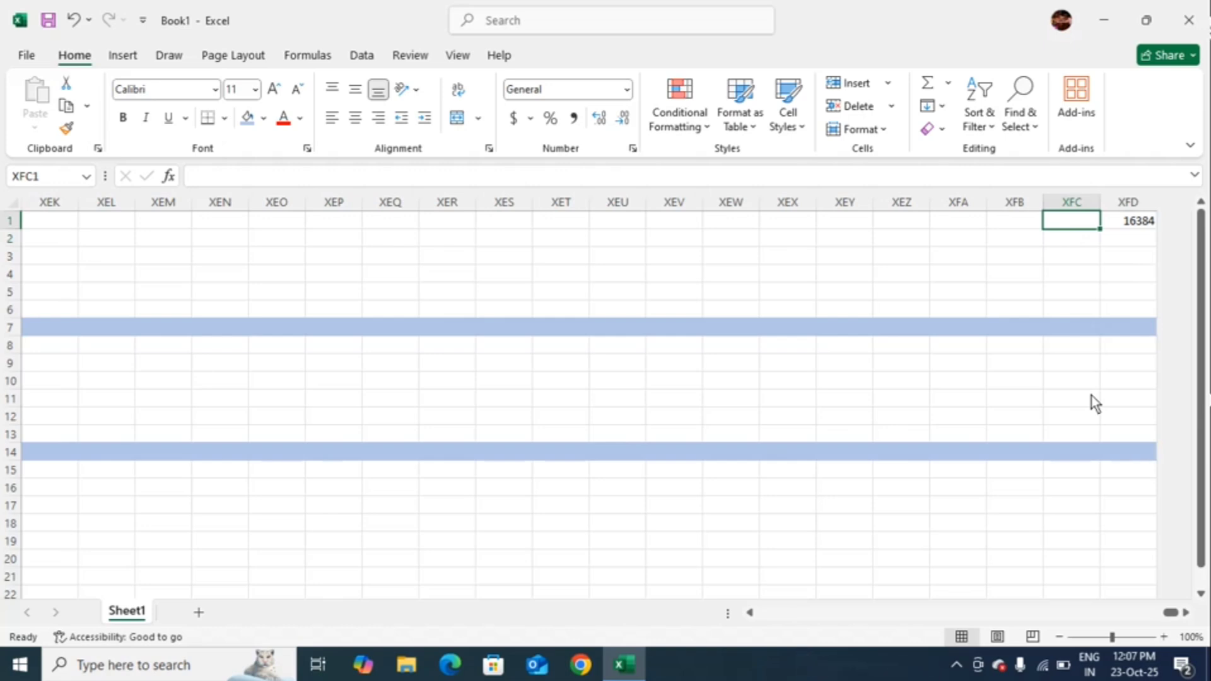
- Return to A1, jump from B8 to the sheet's last row, and go back up column A to A13 to examine the row numbering
key("ctrl+Home")
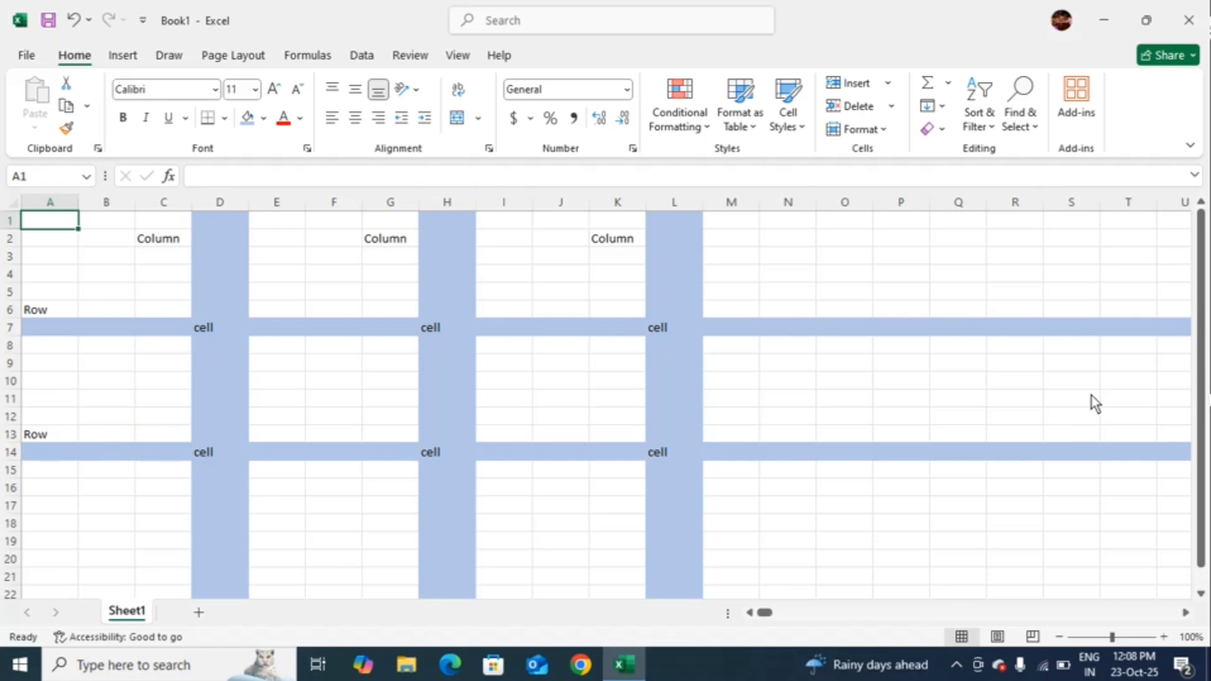
left_click(117, 341)
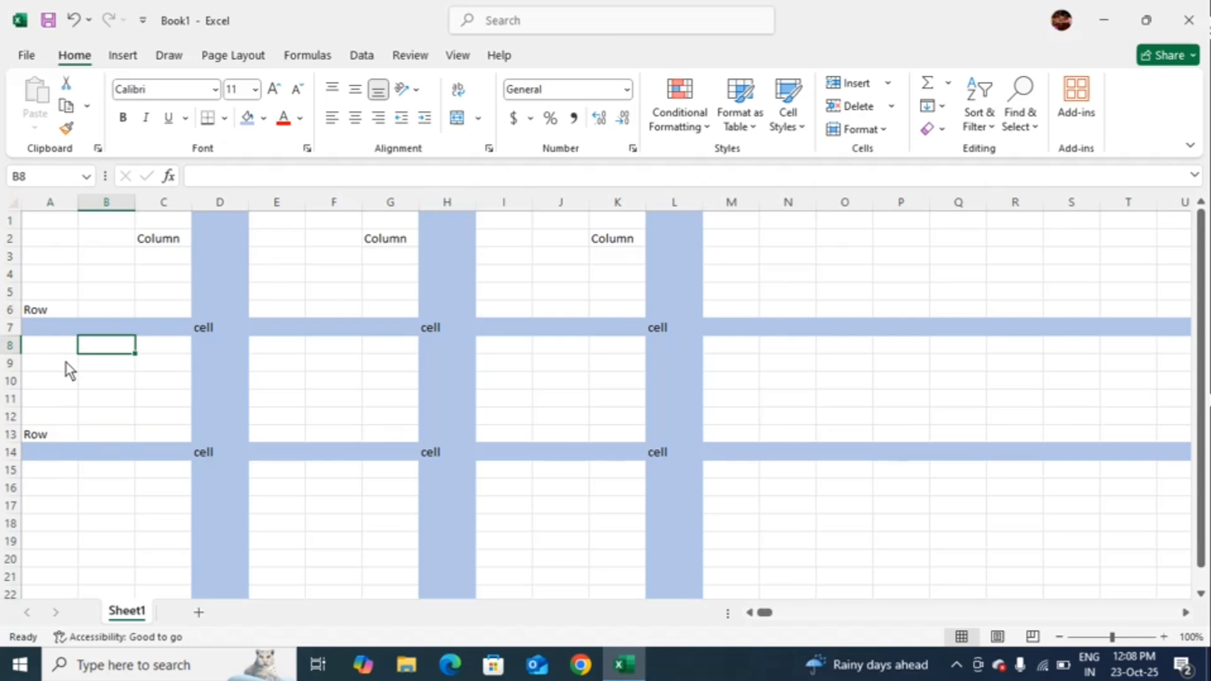
key("ctrl+Down")
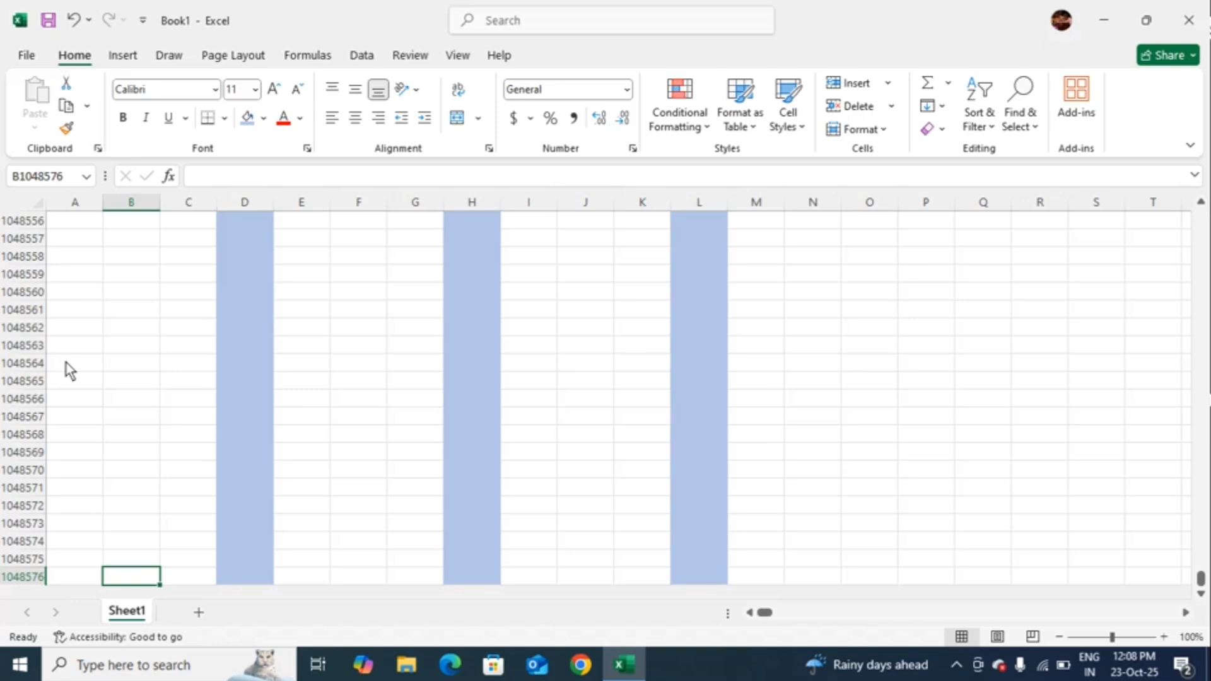
key("Up")
key("Left")
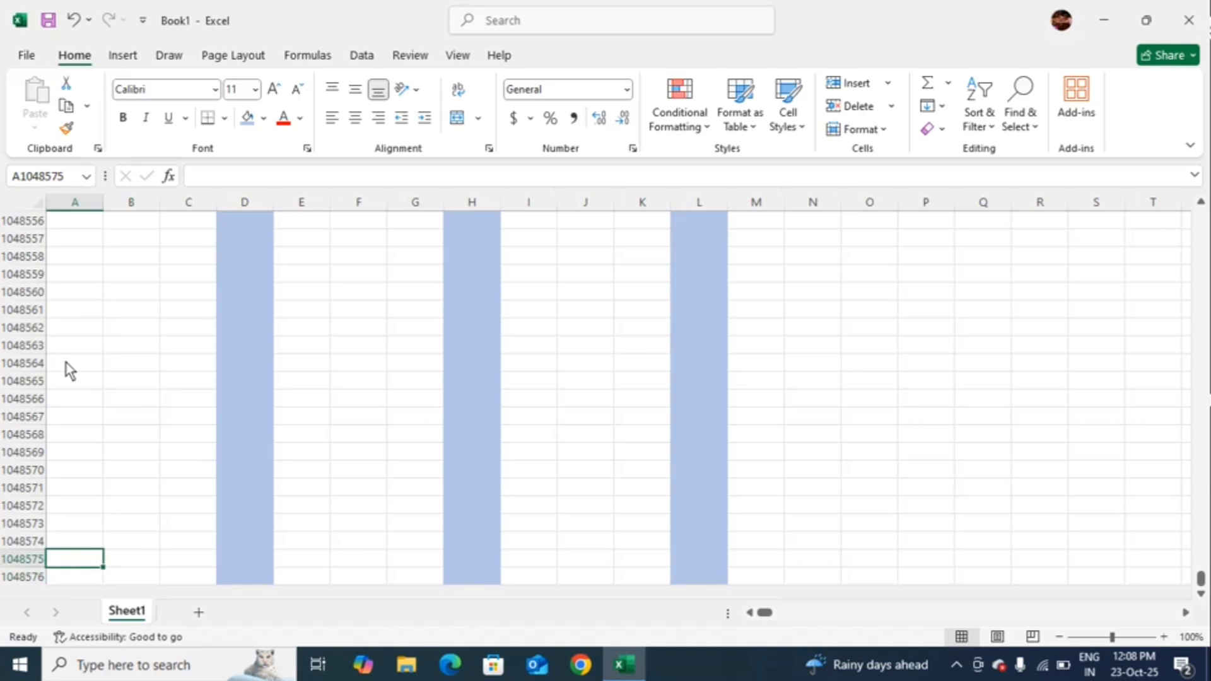
key("Up")
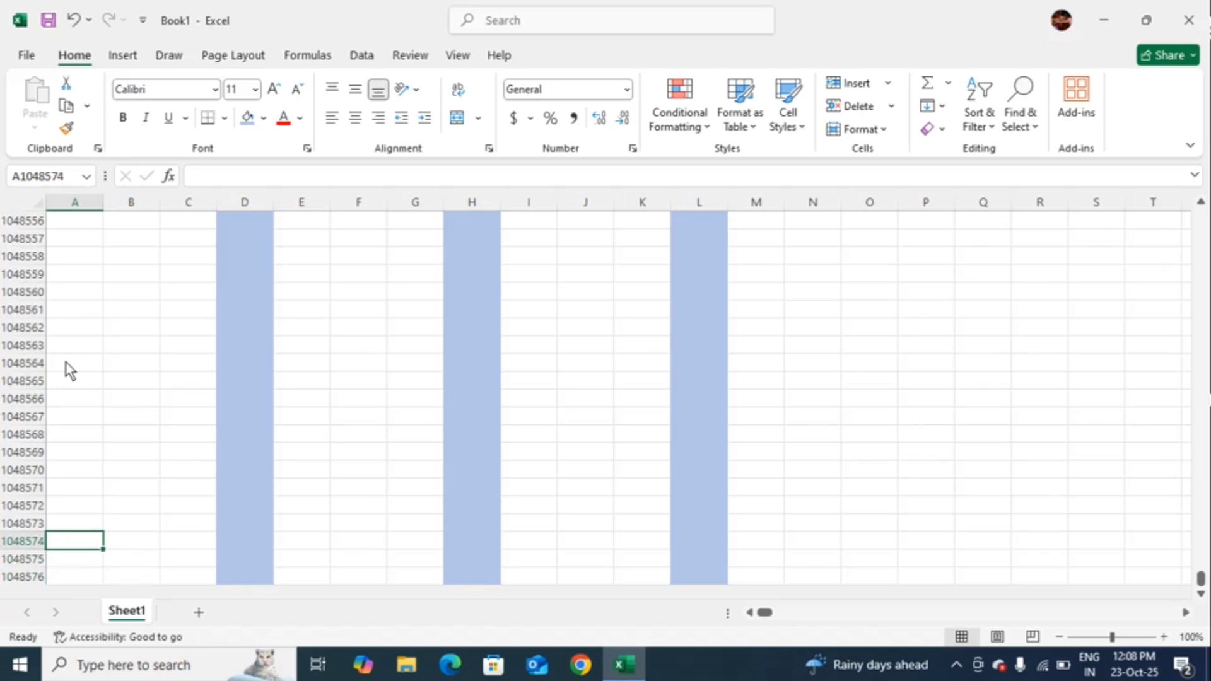
key("ctrl+Up")
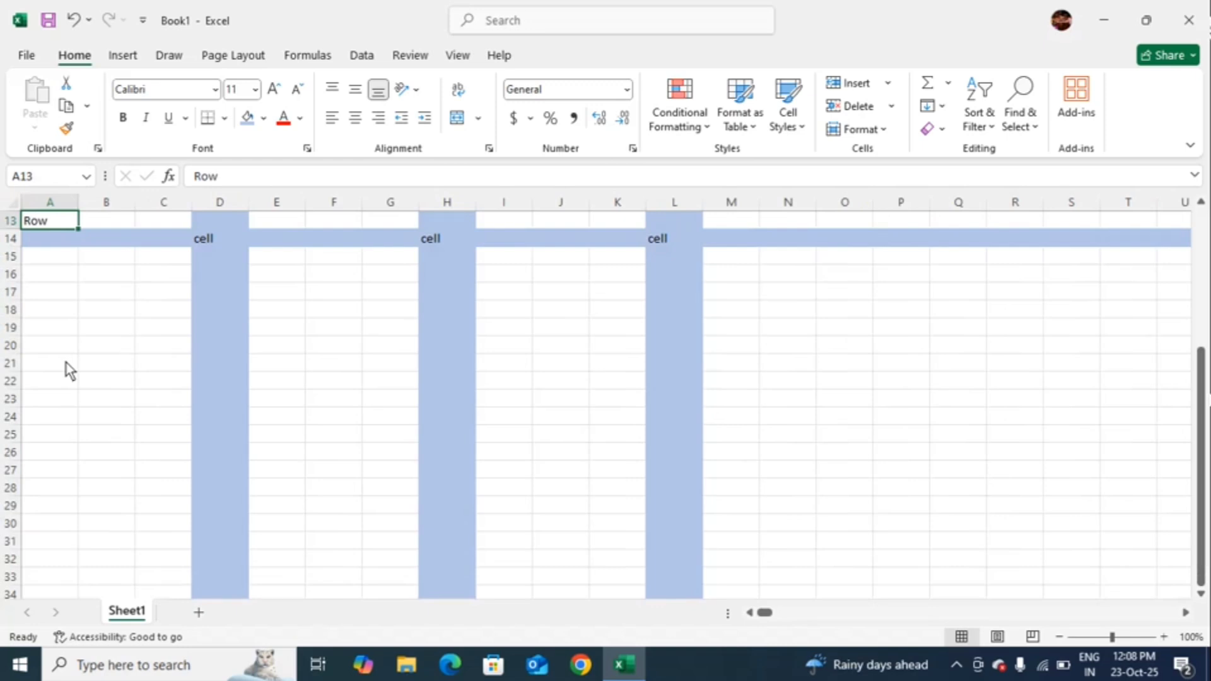
scroll(66, 362, "up", 4)
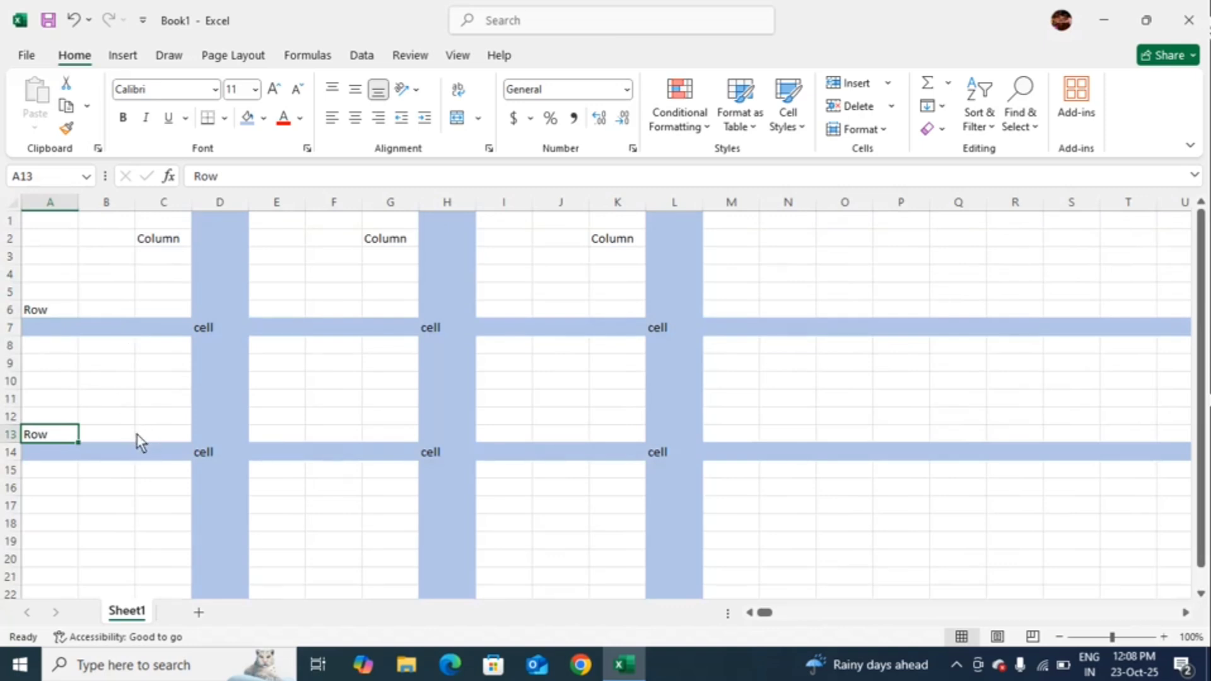
- Browse the sheet vertically and horizontally, out to distant columns and back, to examine how the view moves across rows and columns
scroll(157, 481, "down", 4)
scroll(157, 480, "up", 4)
mouse_move(765, 613)
left_mouse_down()
mouse_move(792, 619)
mouse_move(722, 622)
mouse_move(789, 616)
left_mouse_up()
scroll(744, 528, "down", 1)
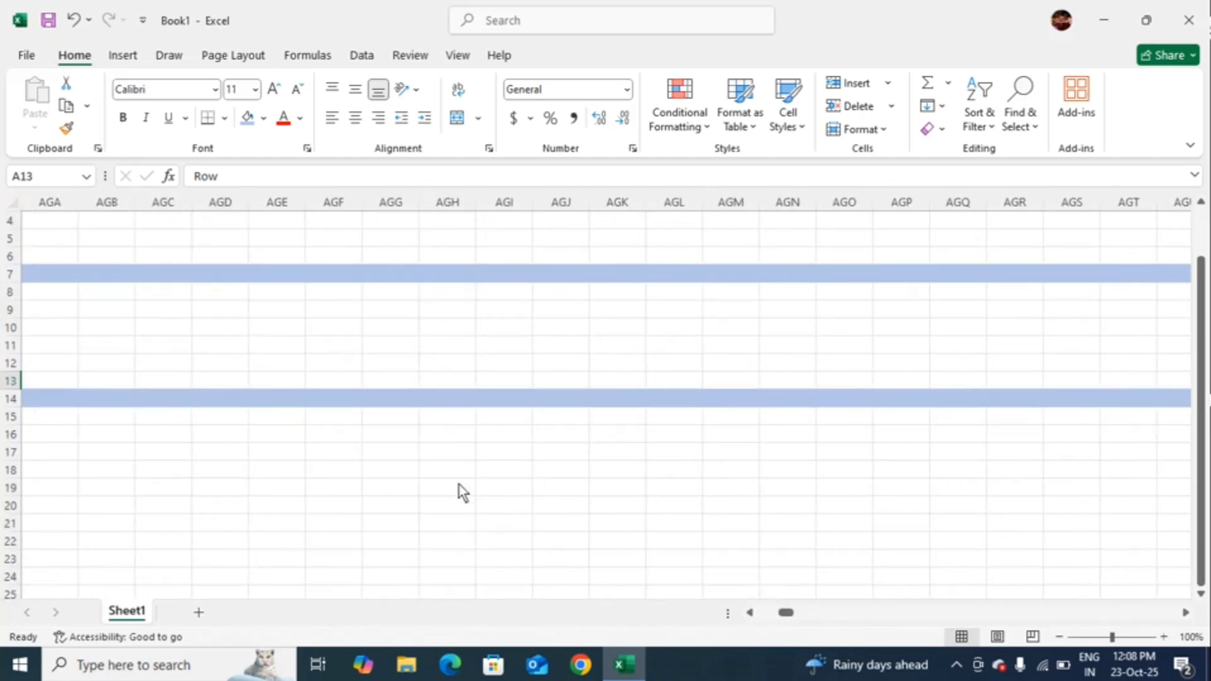
left_click(755, 616)
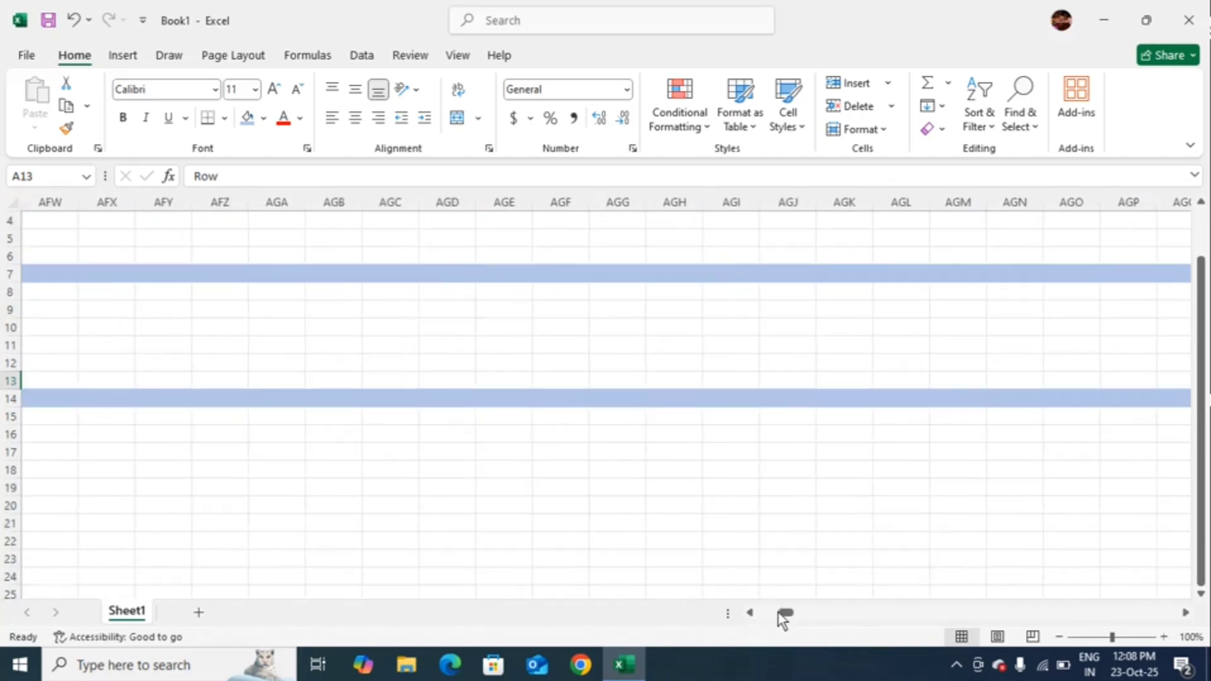
left_click(770, 614)
left_click_drag(767, 615, 755, 614)
left_click(751, 613)
left_click(751, 613)
scroll(805, 487, "down", 3)
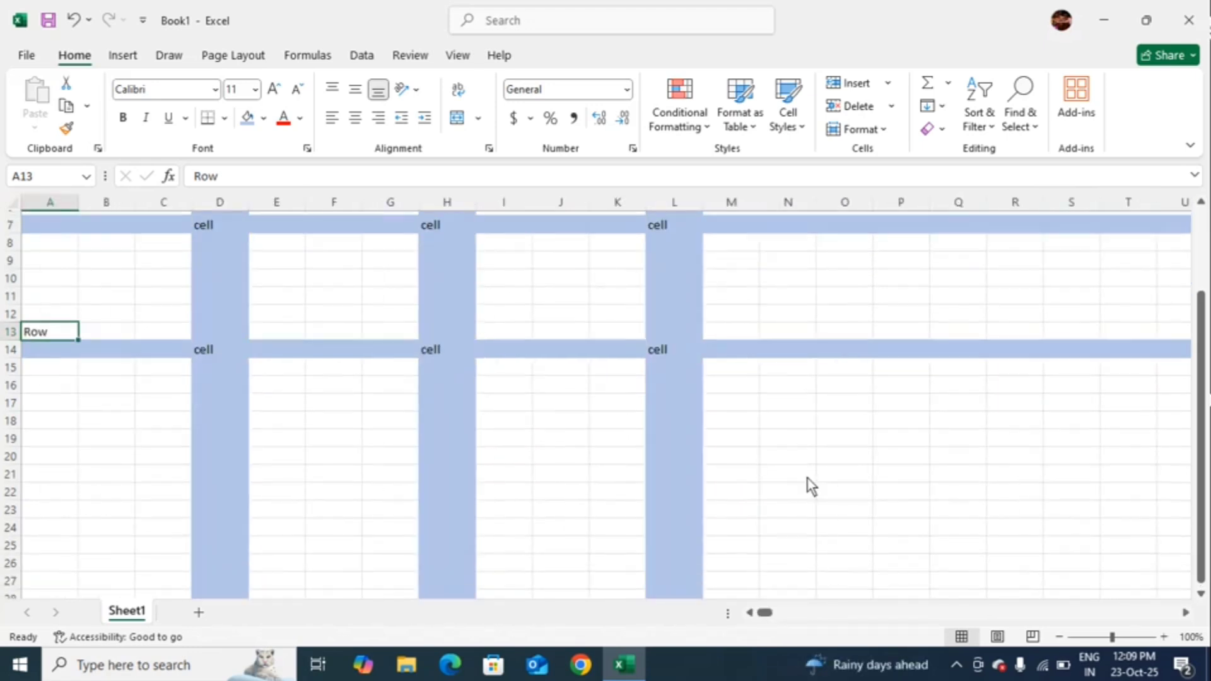
left_click(1186, 614)
left_click(1186, 613)
left_click(1186, 613)
left_click(1186, 613)
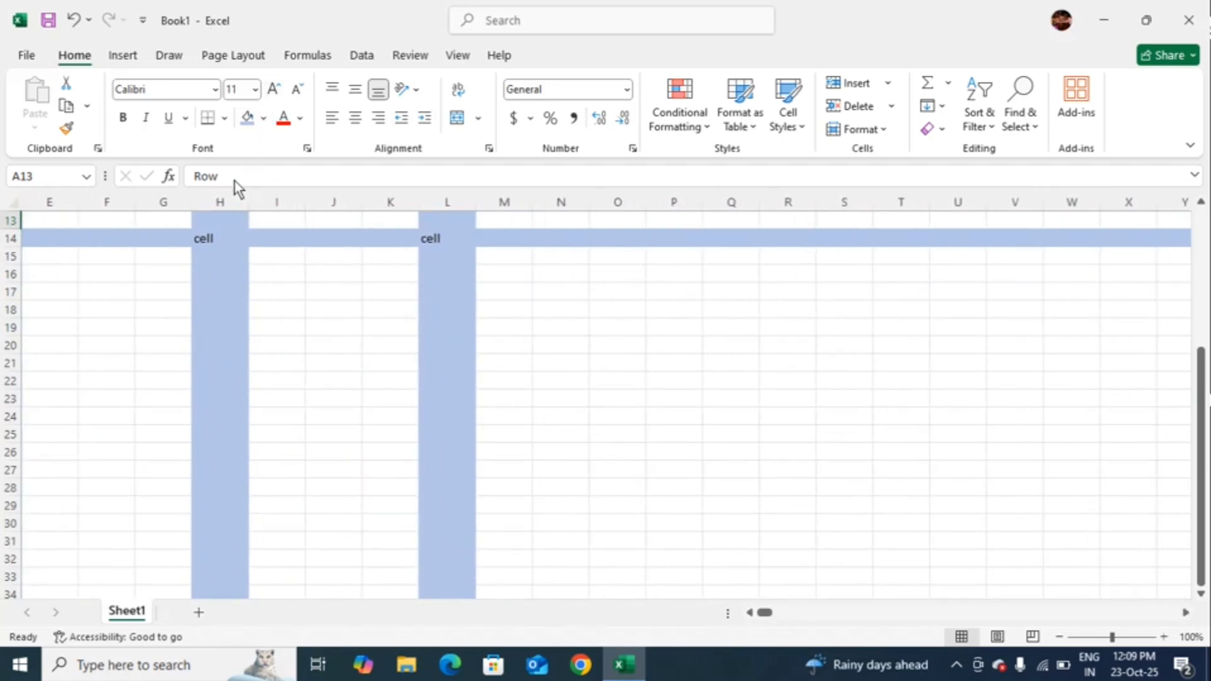
- Apply All Borders to cell A13 and to the block O20:T26
left_click(225, 119)
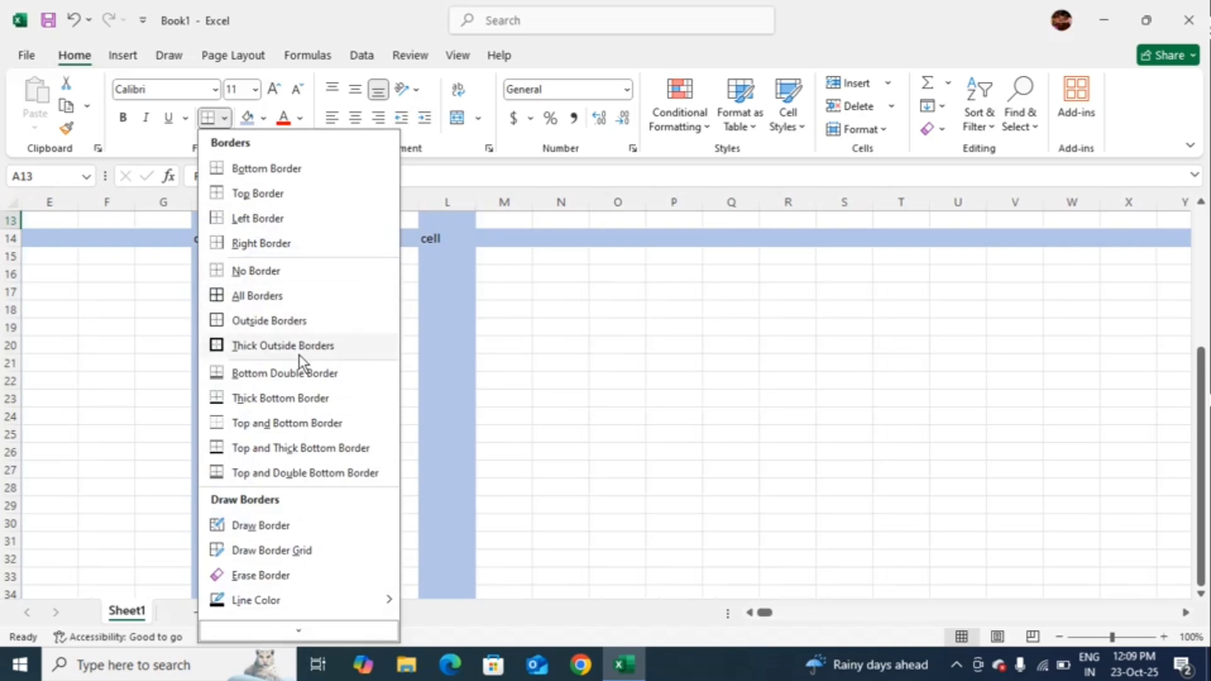
left_click(271, 299)
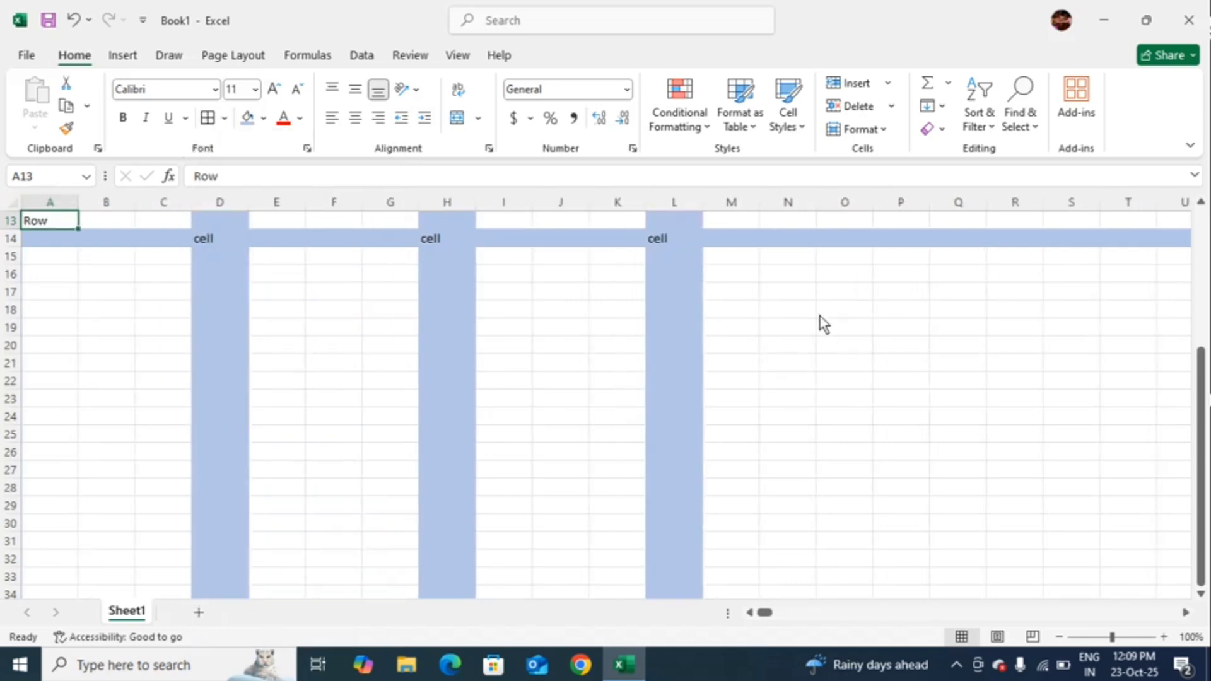
mouse_move(820, 316)
left_mouse_down()
mouse_move(955, 452)
mouse_move(1086, 494)
left_mouse_up()
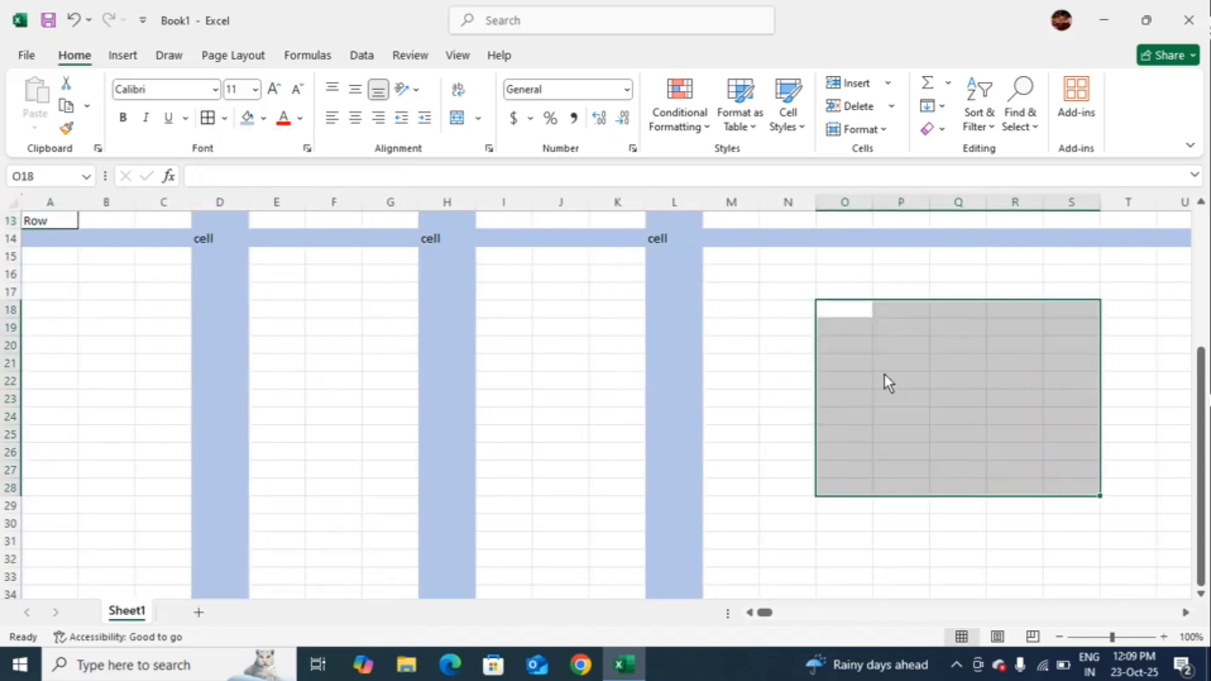
left_click_drag(843, 344, 1118, 460)
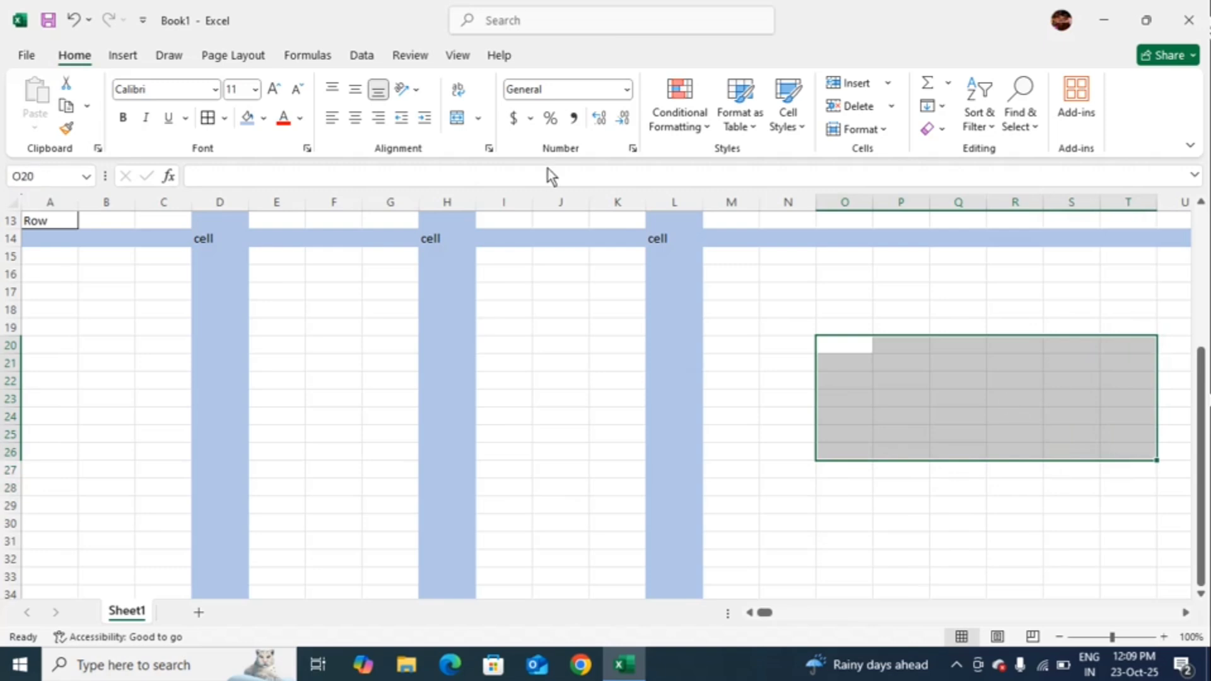
left_click(209, 119)
left_click(867, 523)
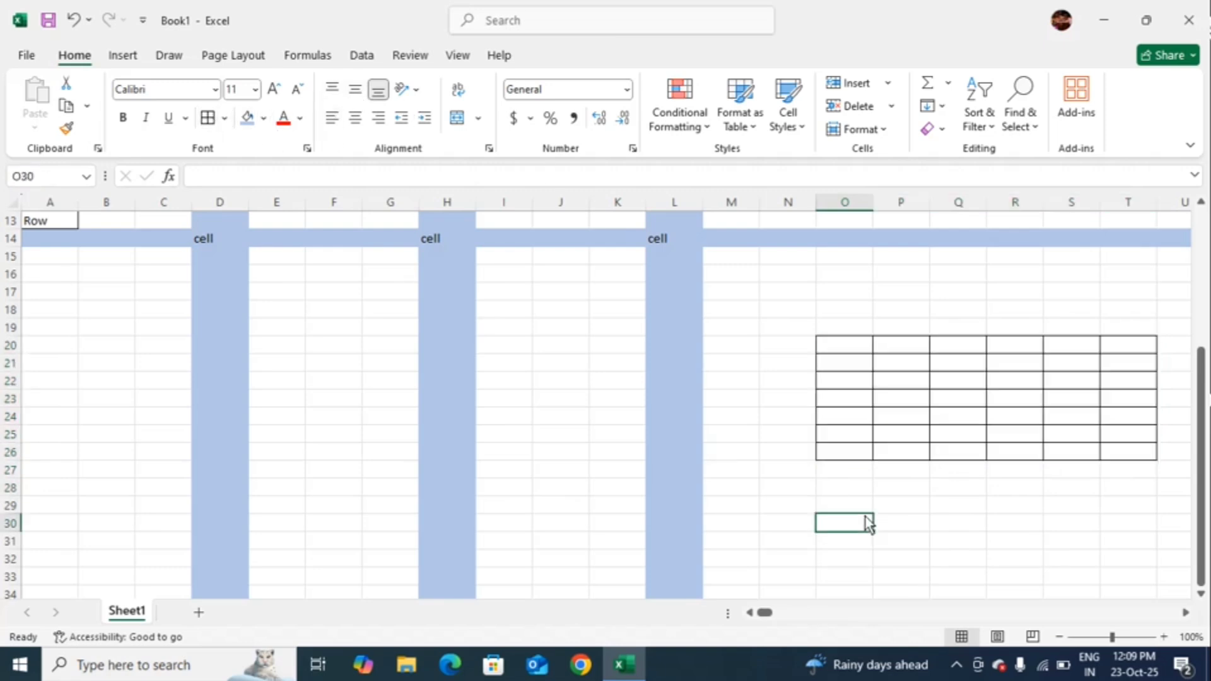
- Select the bordered block O20:T26, whole columns O and P, rows 19 and 20, and the block again to compare the selections
left_click_drag(839, 350, 1146, 441)
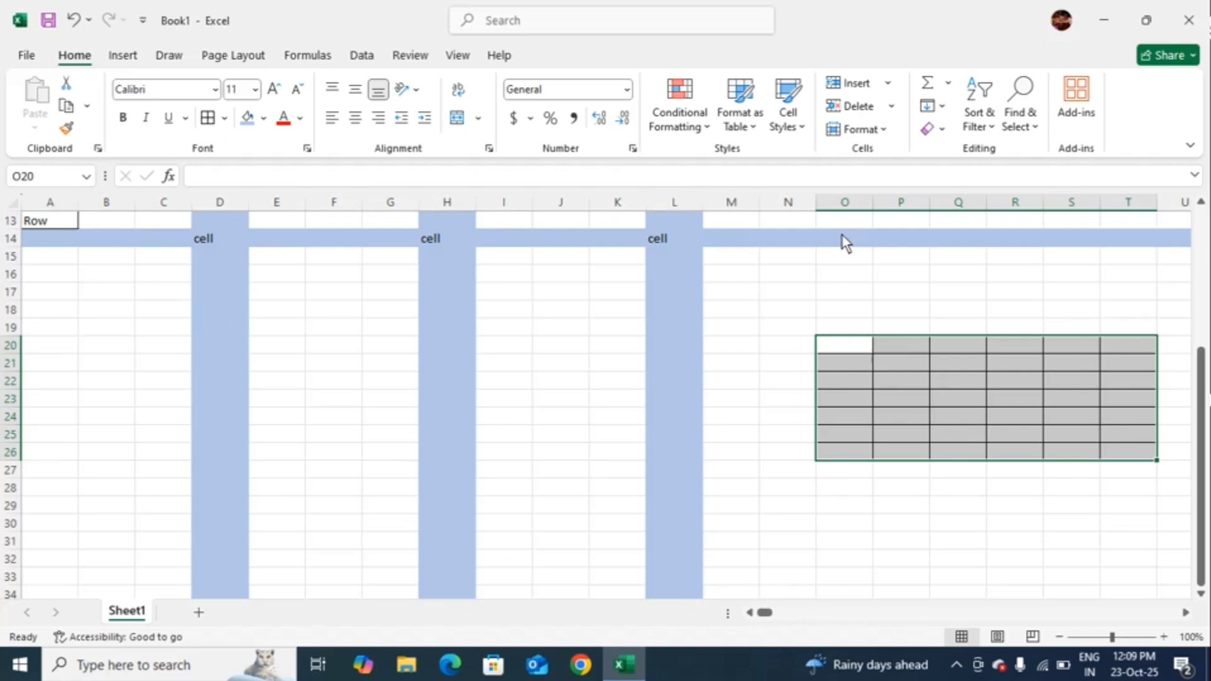
left_click(847, 204)
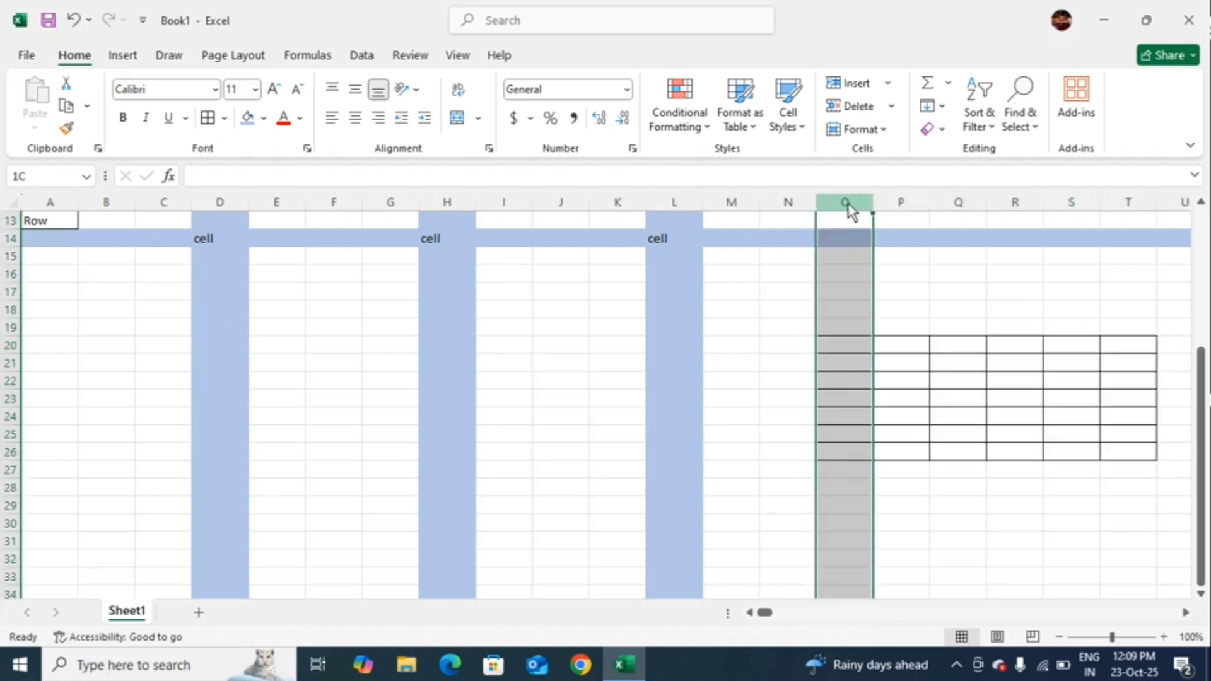
left_click(899, 206)
left_click(12, 328)
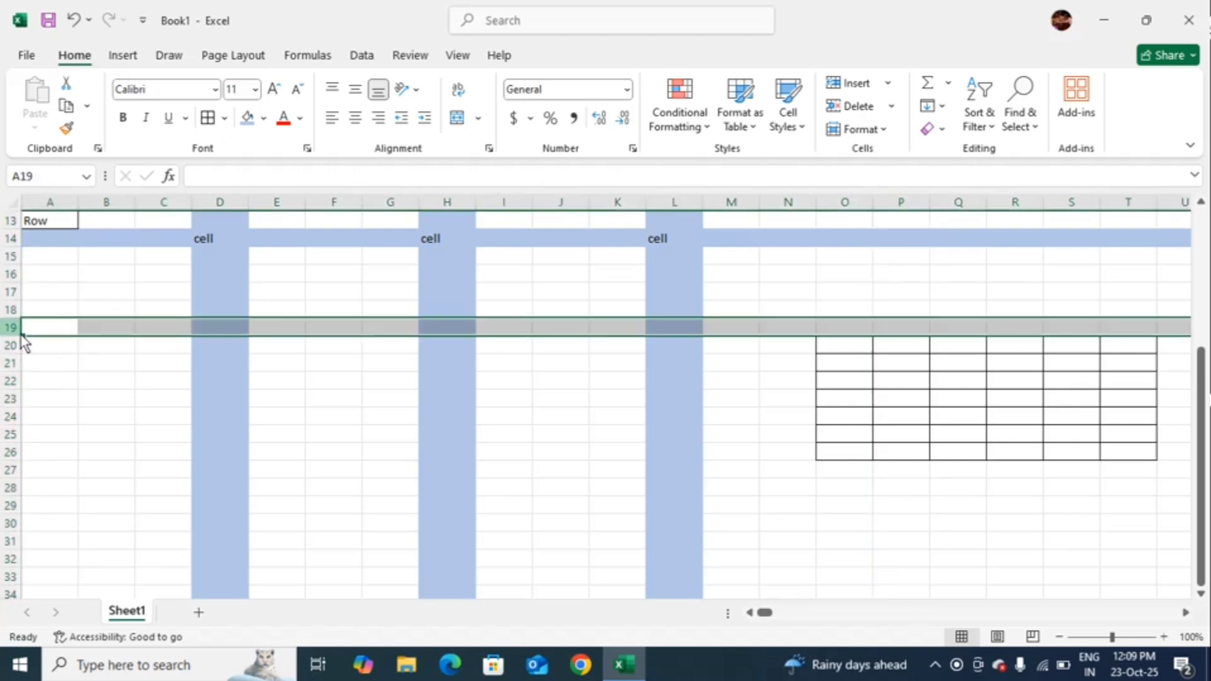
left_click(10, 346)
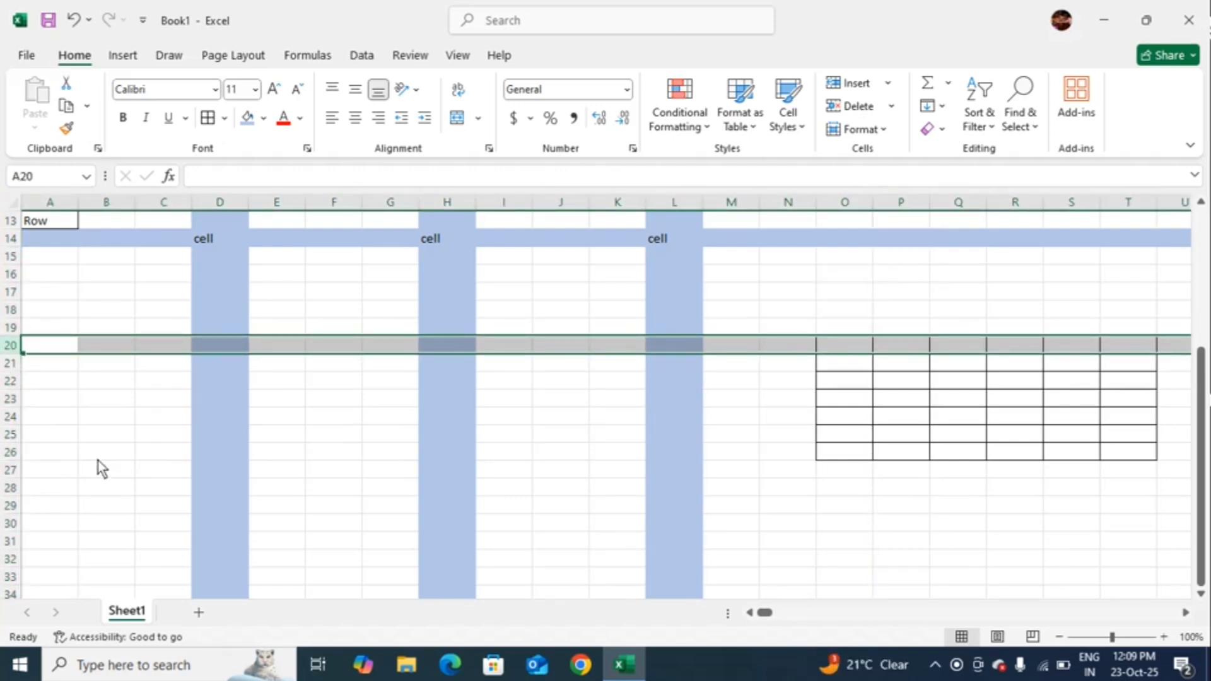
left_click(990, 401)
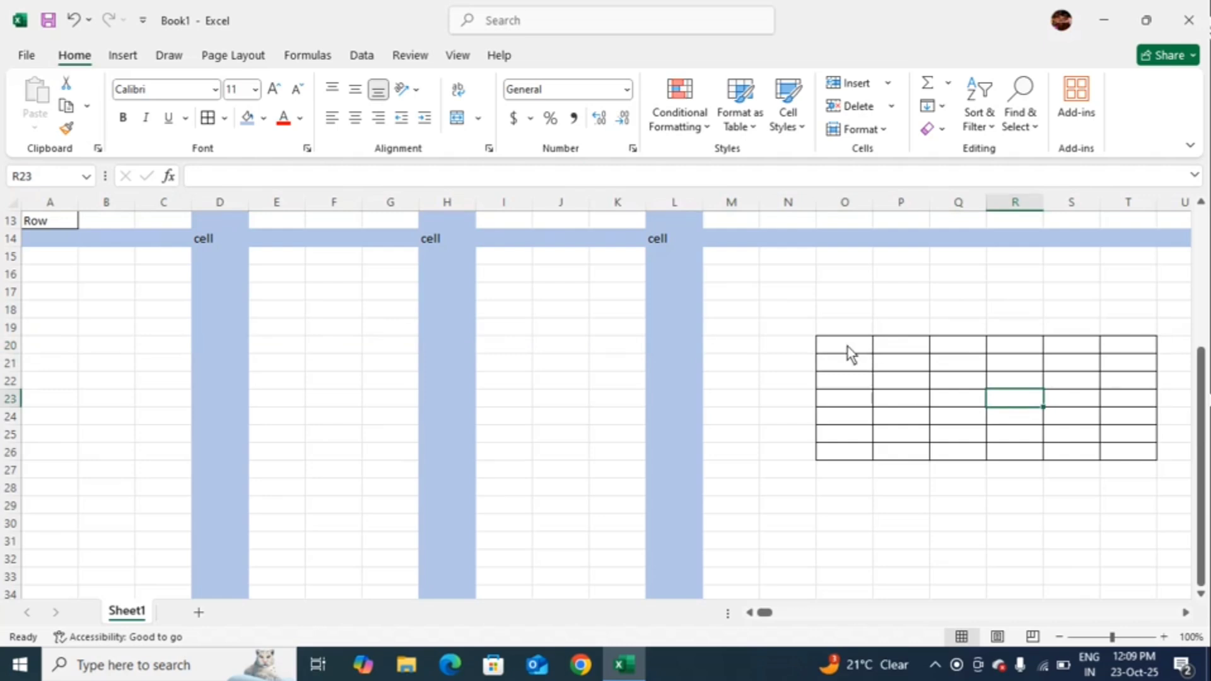
left_click_drag(849, 352, 1125, 451)
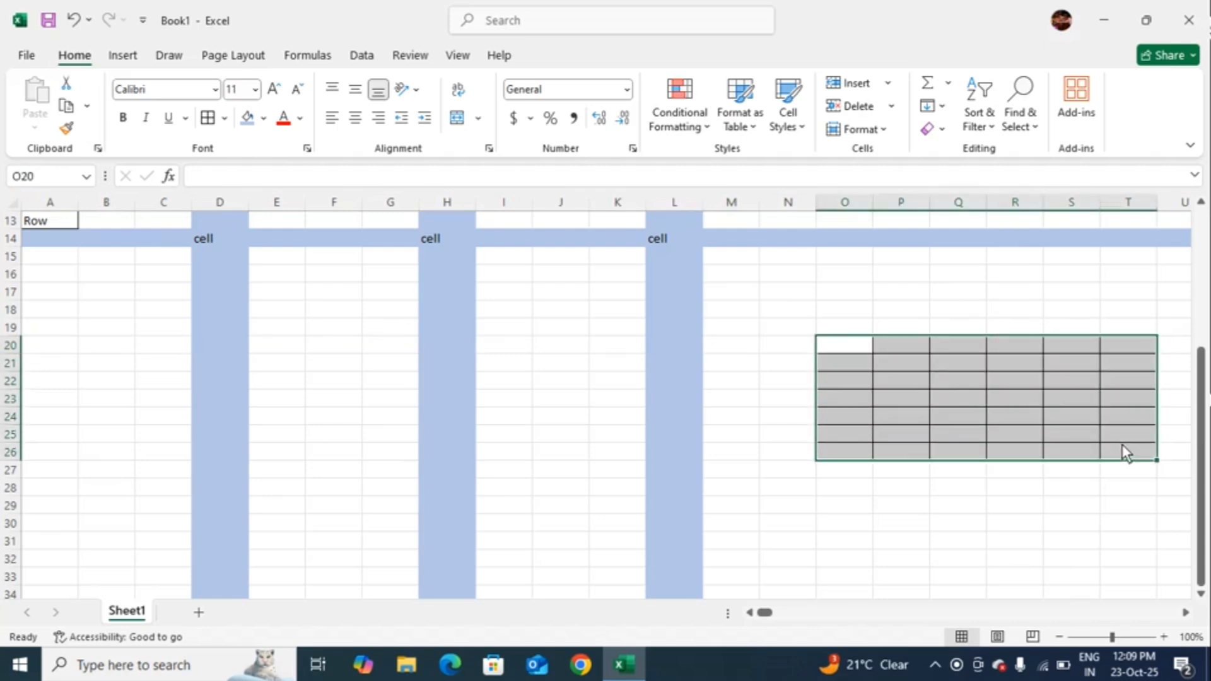
- Enter the label "Range" in cell Q28 beneath the bordered block
left_click(973, 487)
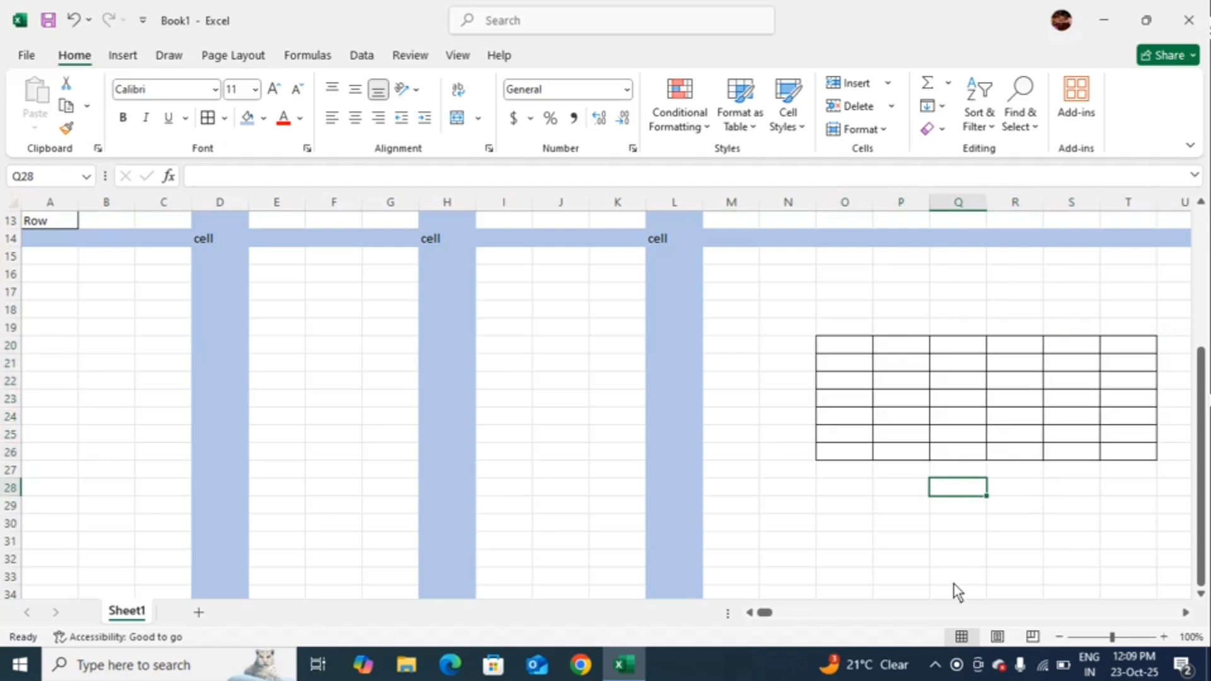
type("Range")
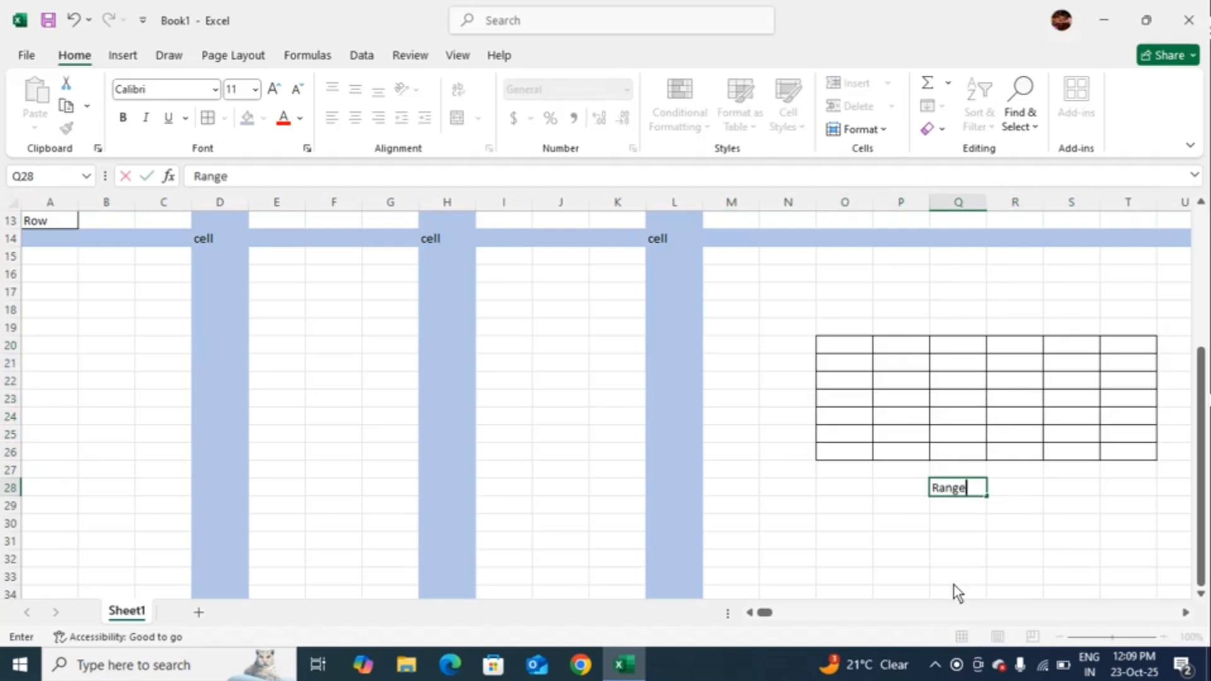
key("Return")
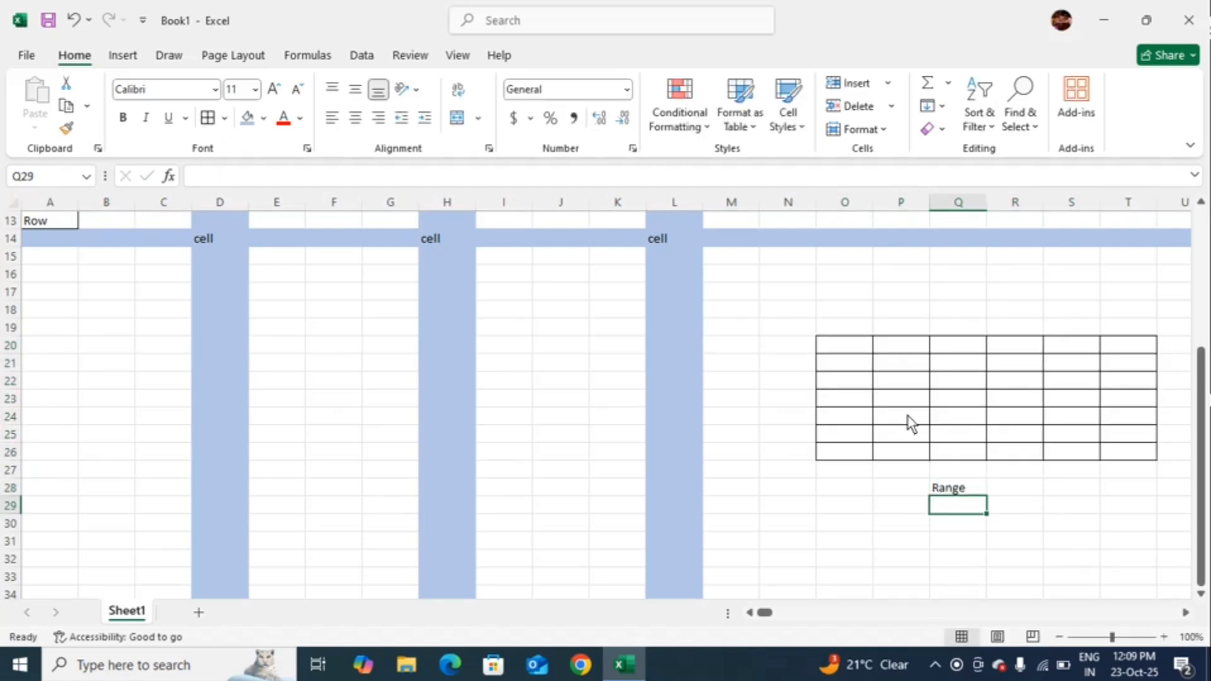
- Select O20:T26, the single cell O20, the partial column O21:O25, and the full bordered block again to examine what forms a range
left_click_drag(847, 355, 1109, 444)
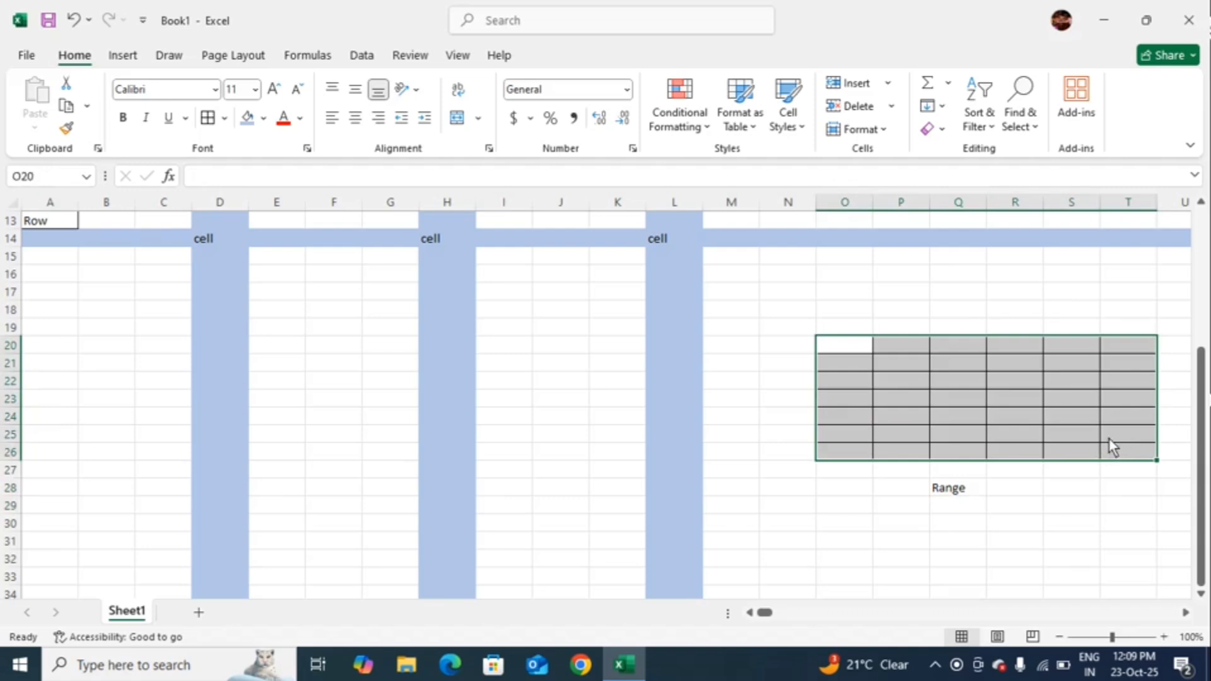
left_click(855, 346)
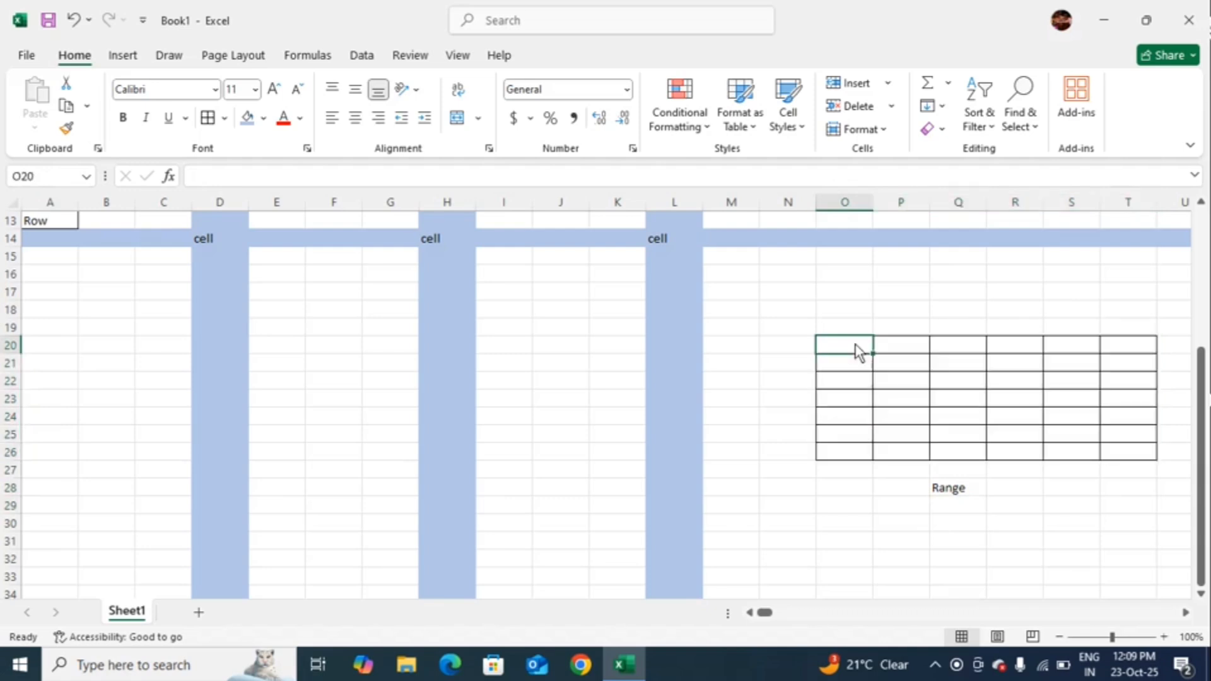
left_click_drag(856, 365, 850, 434)
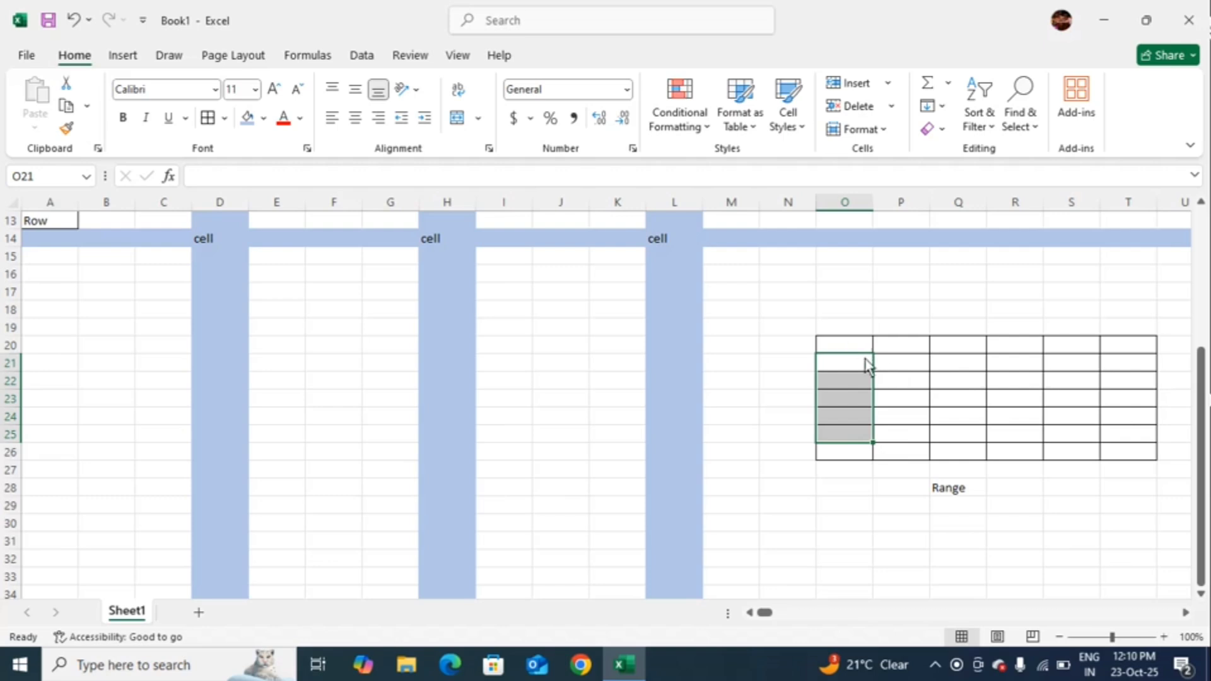
left_click_drag(857, 346, 1133, 457)
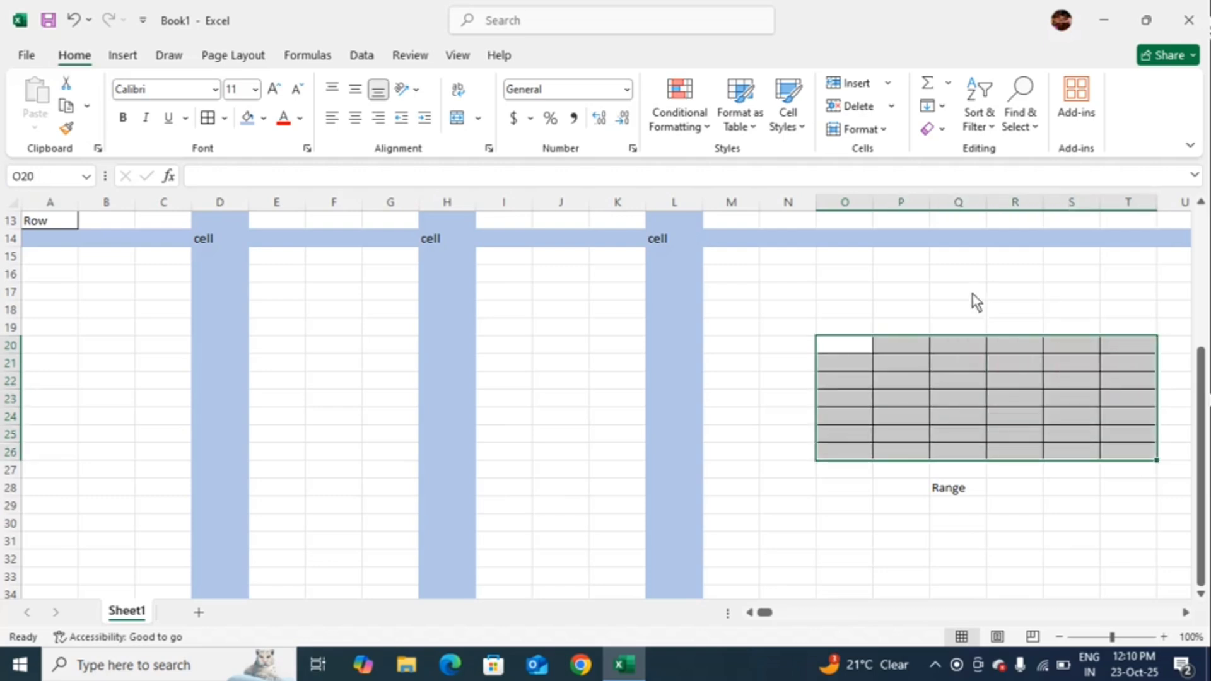
- Add a new worksheet after Sheet1 and enter the text "Shift+f11" in its cell F16
left_click_drag(852, 330, 1150, 474)
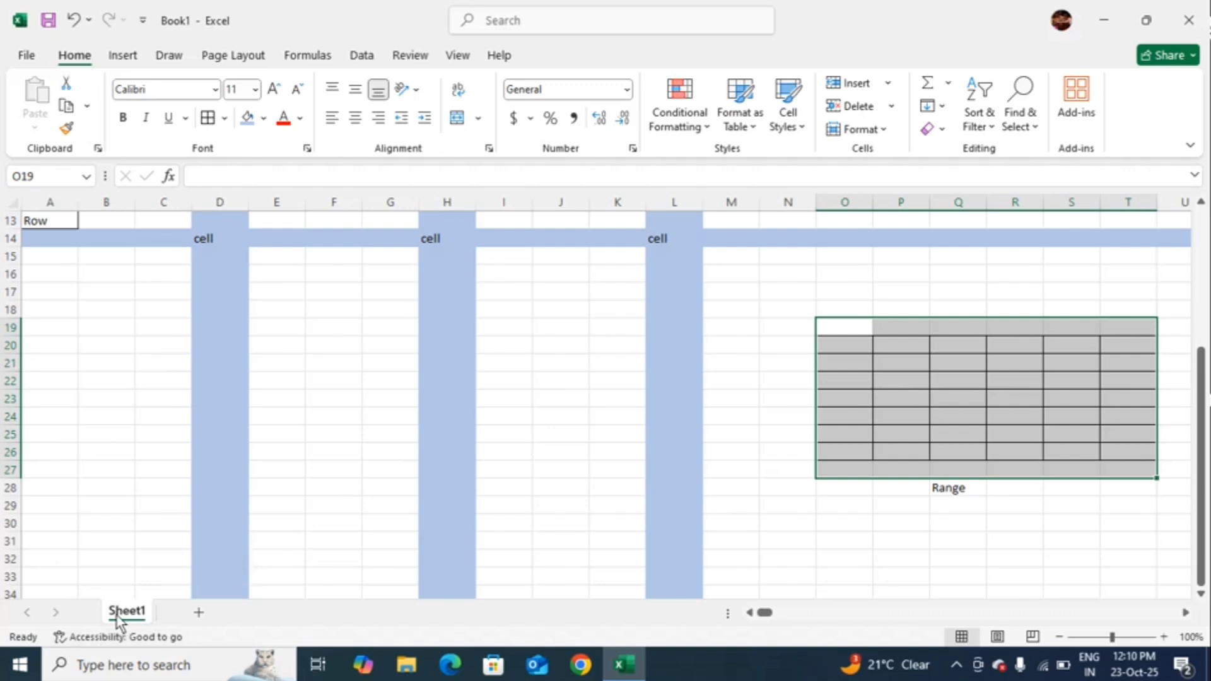
left_click(199, 614)
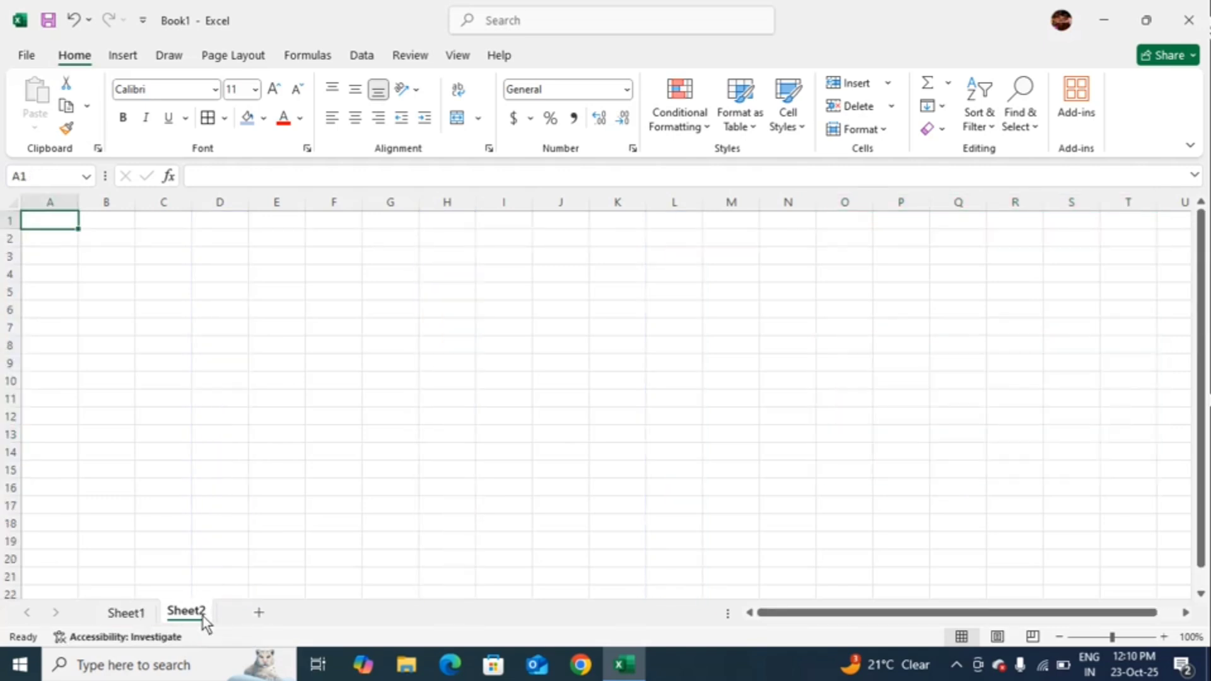
left_click(308, 547)
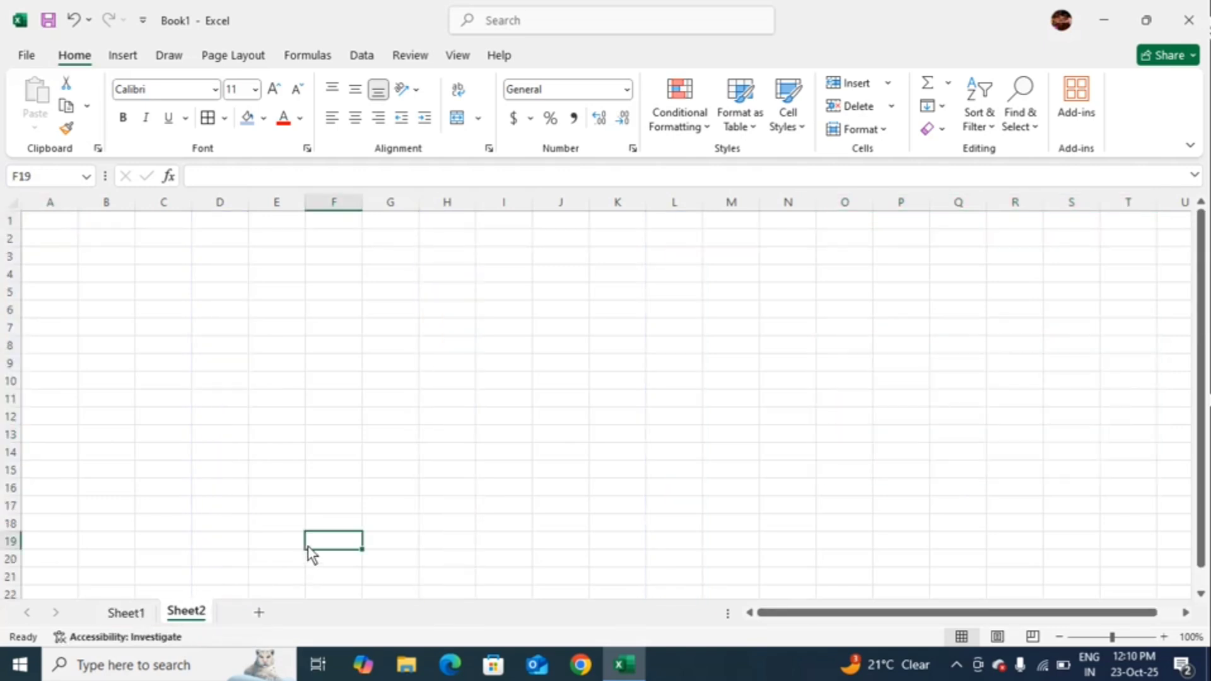
left_click(336, 495)
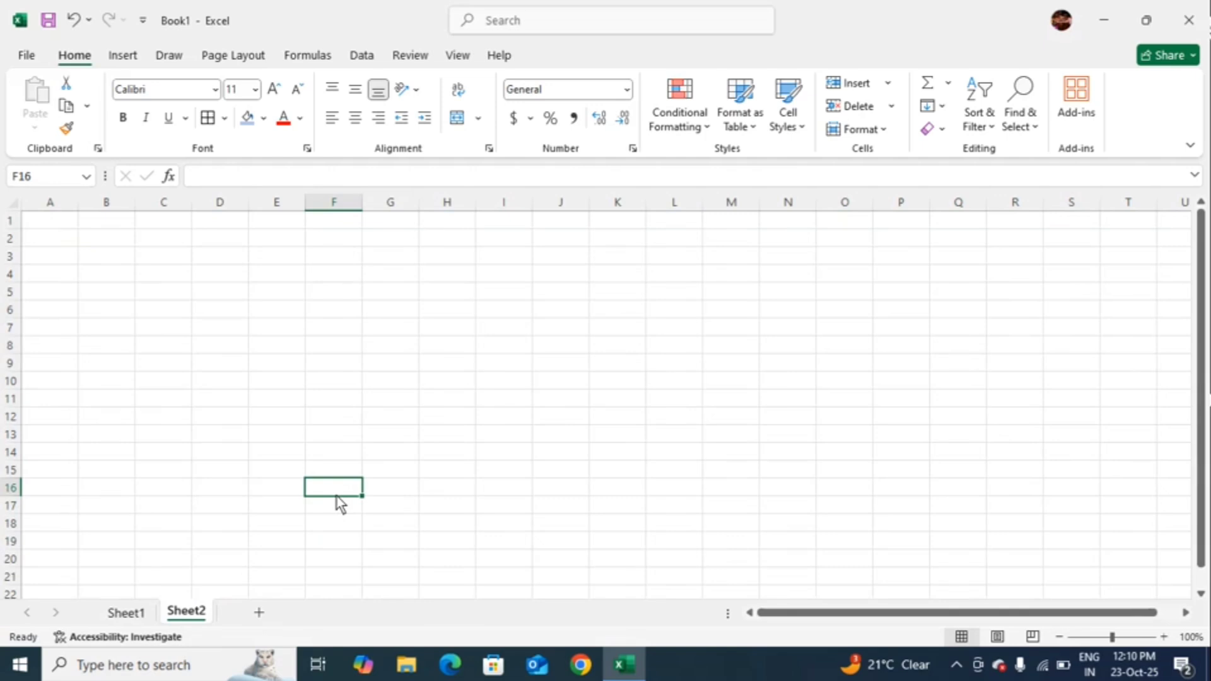
type("Shift")
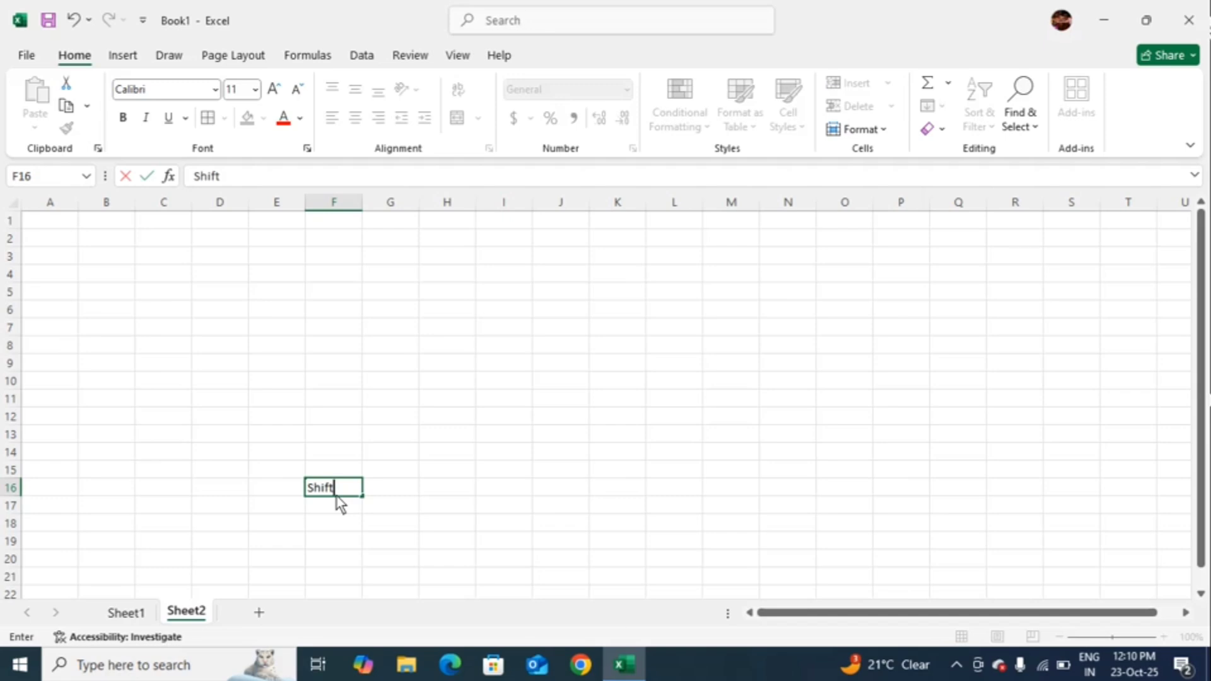
type("+")
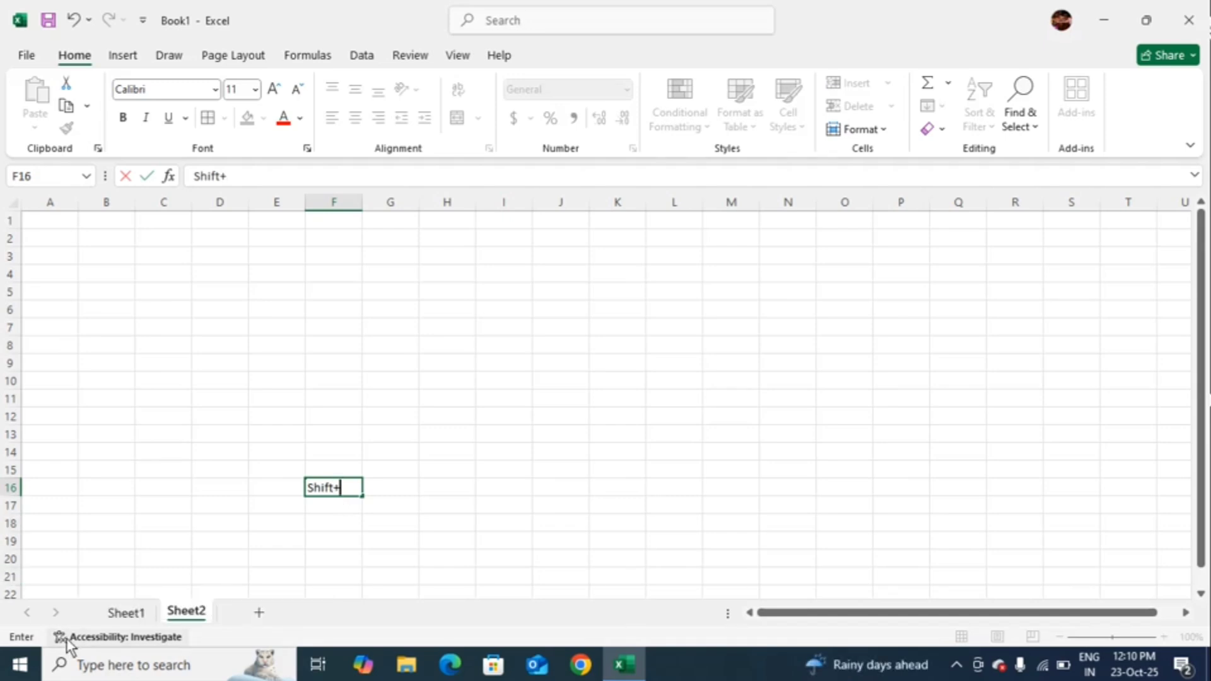
type("f11")
key("Return")
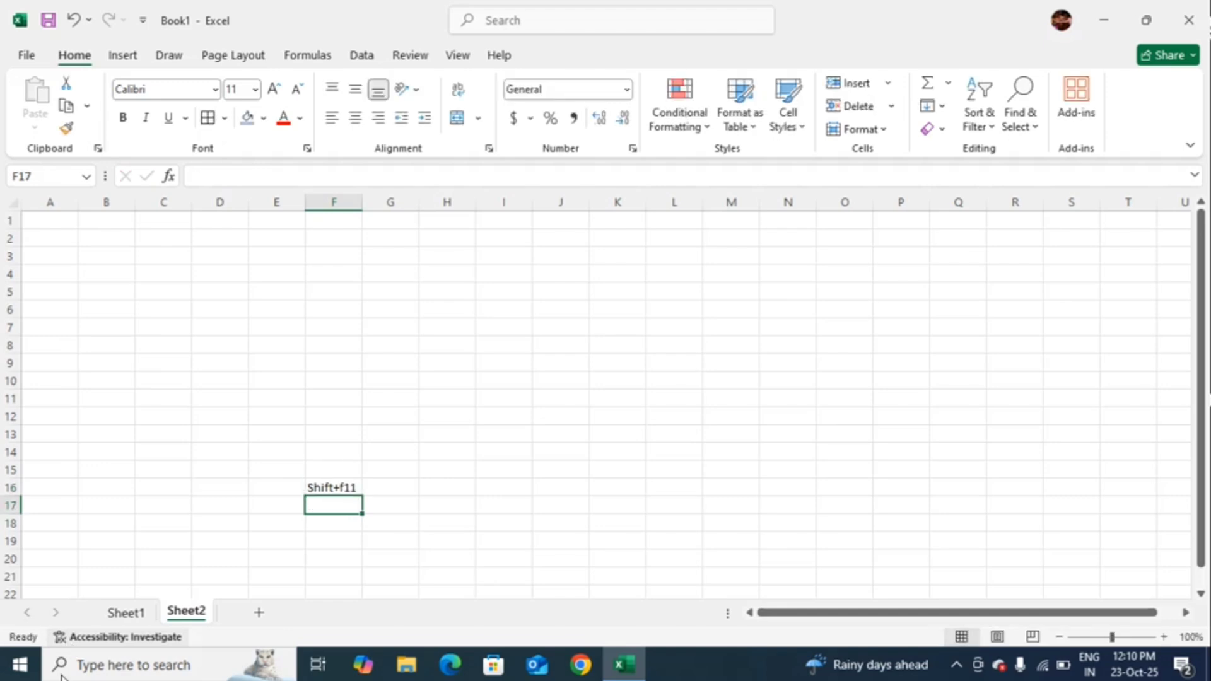
- Enter the text "New Sheet" in cell G16 and widen column G slightly to fit it
left_click(408, 491)
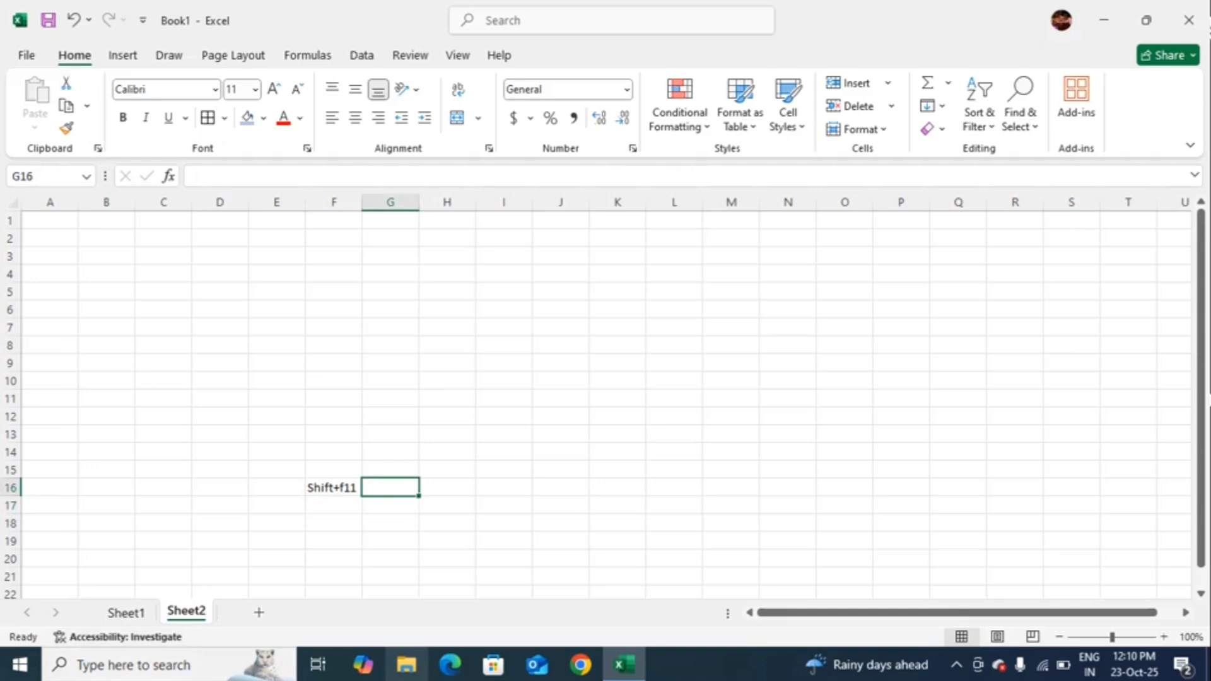
type("New Sh")
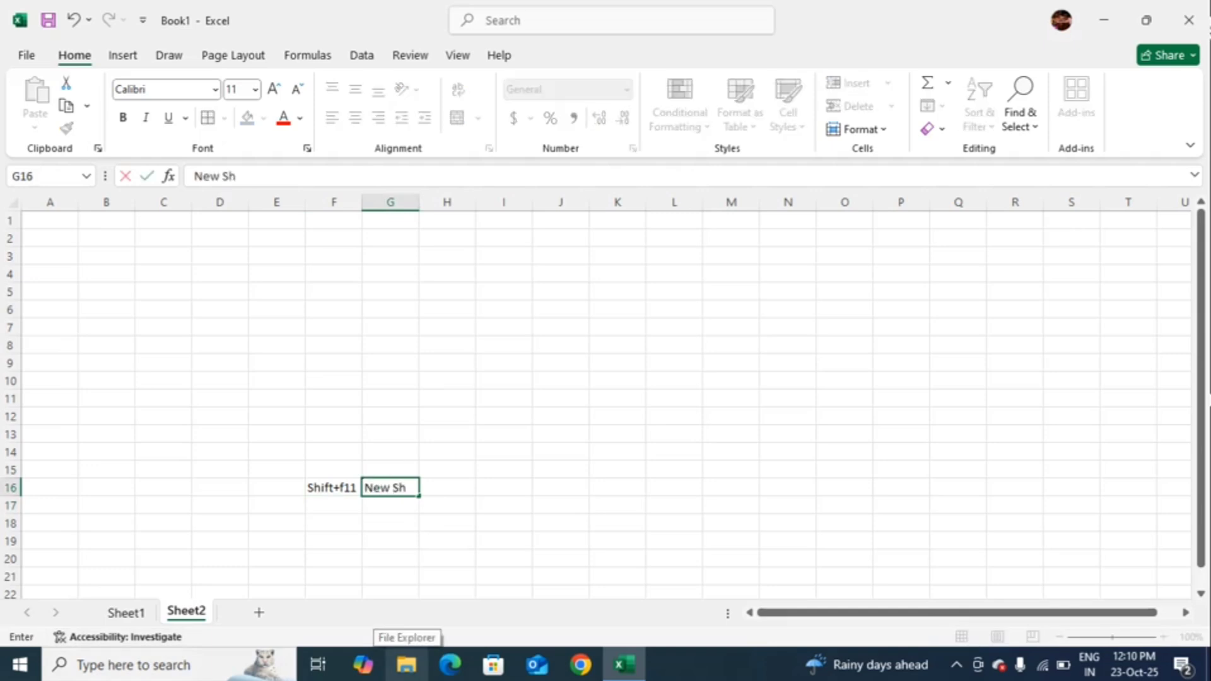
type("eet")
key("Return")
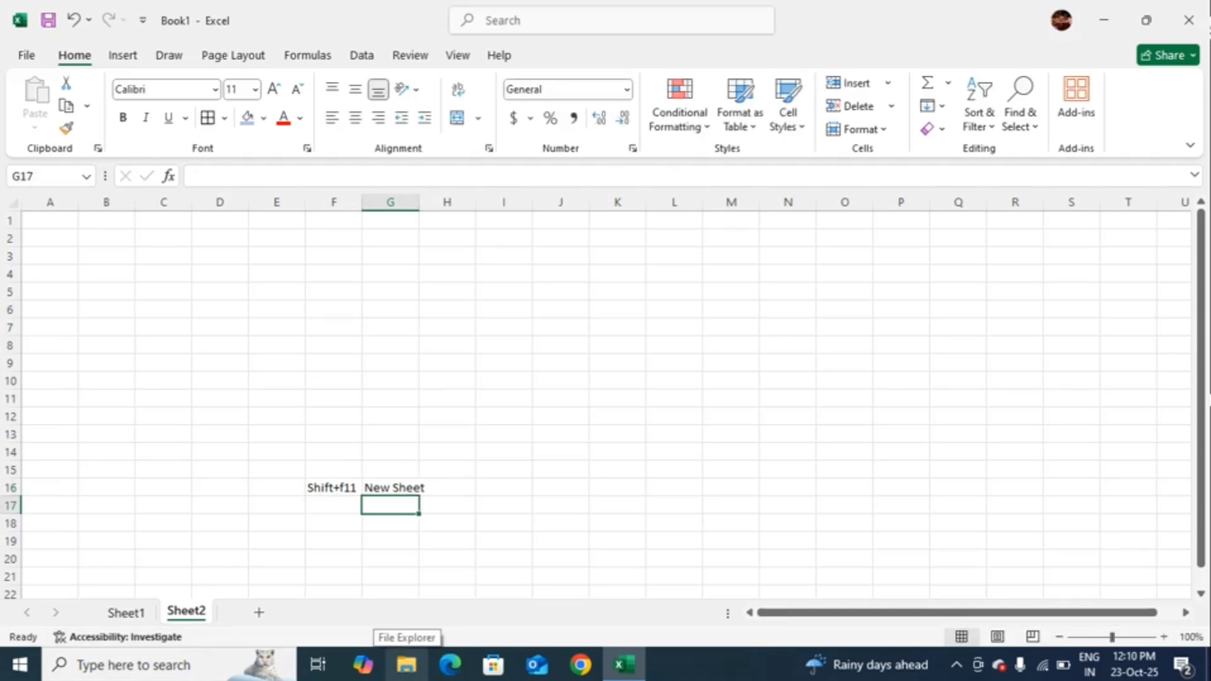
left_click_drag(414, 206, 422, 221)
left_click(250, 564)
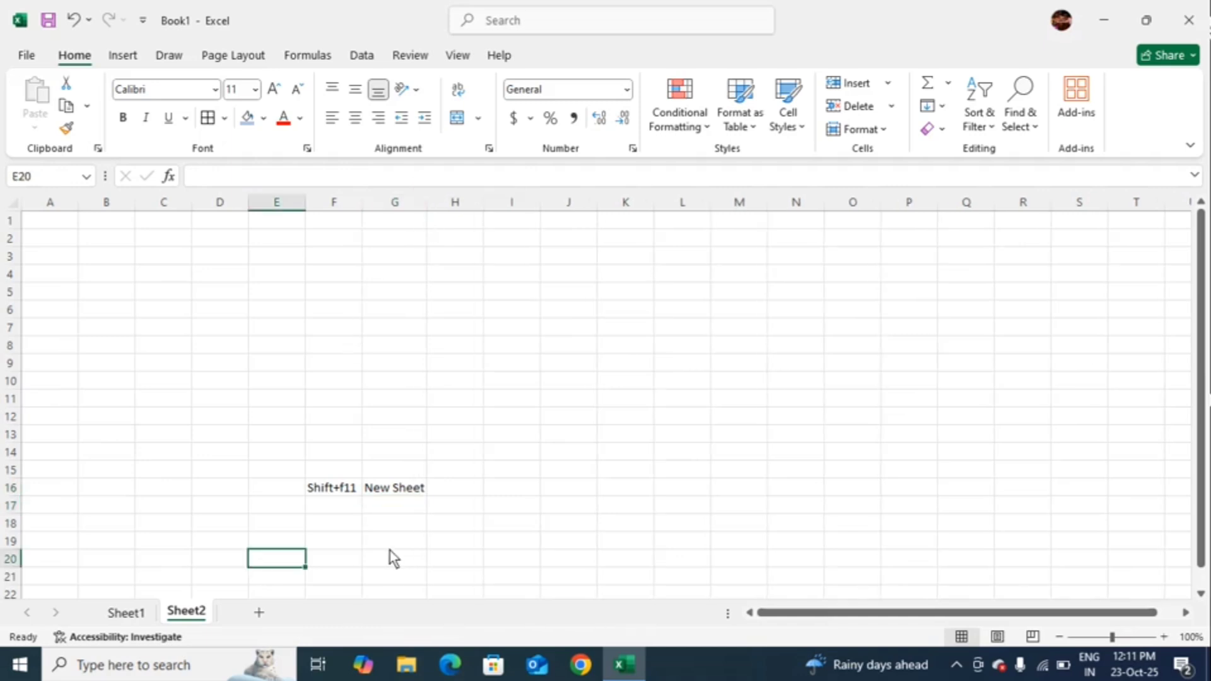
- Insert a third worksheet and reorder the sheets as Sheet2, Sheet3, Sheet1
key("shift+F11")
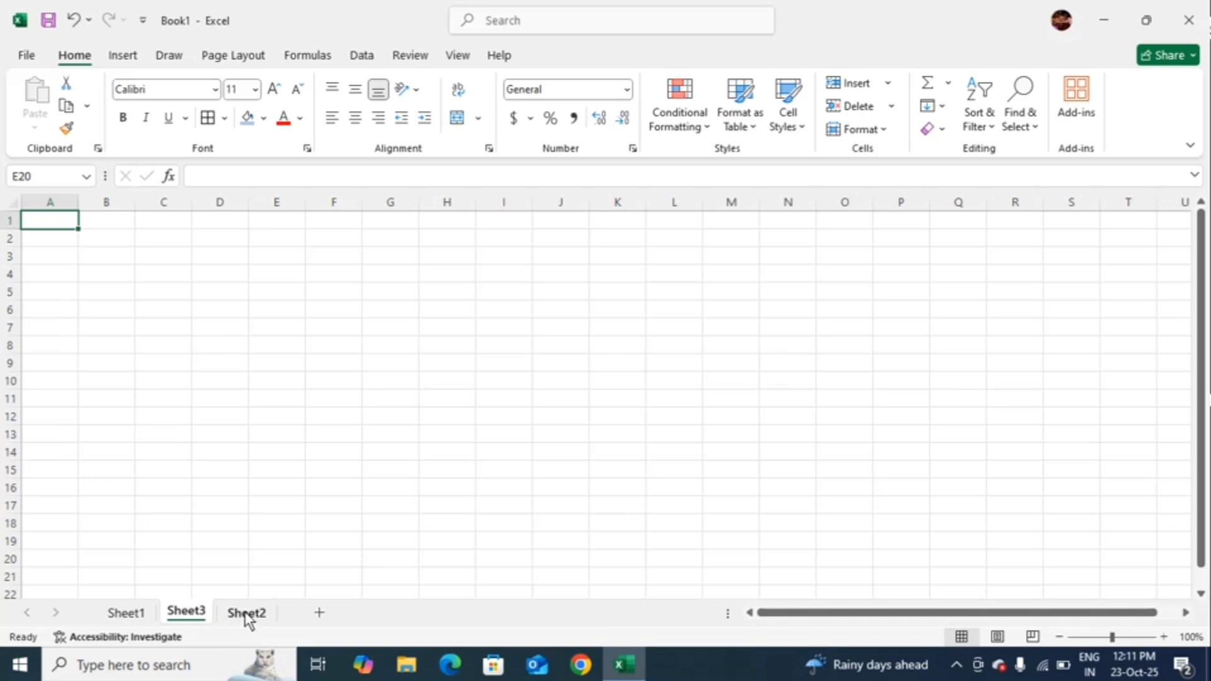
left_click_drag(245, 612, 180, 615)
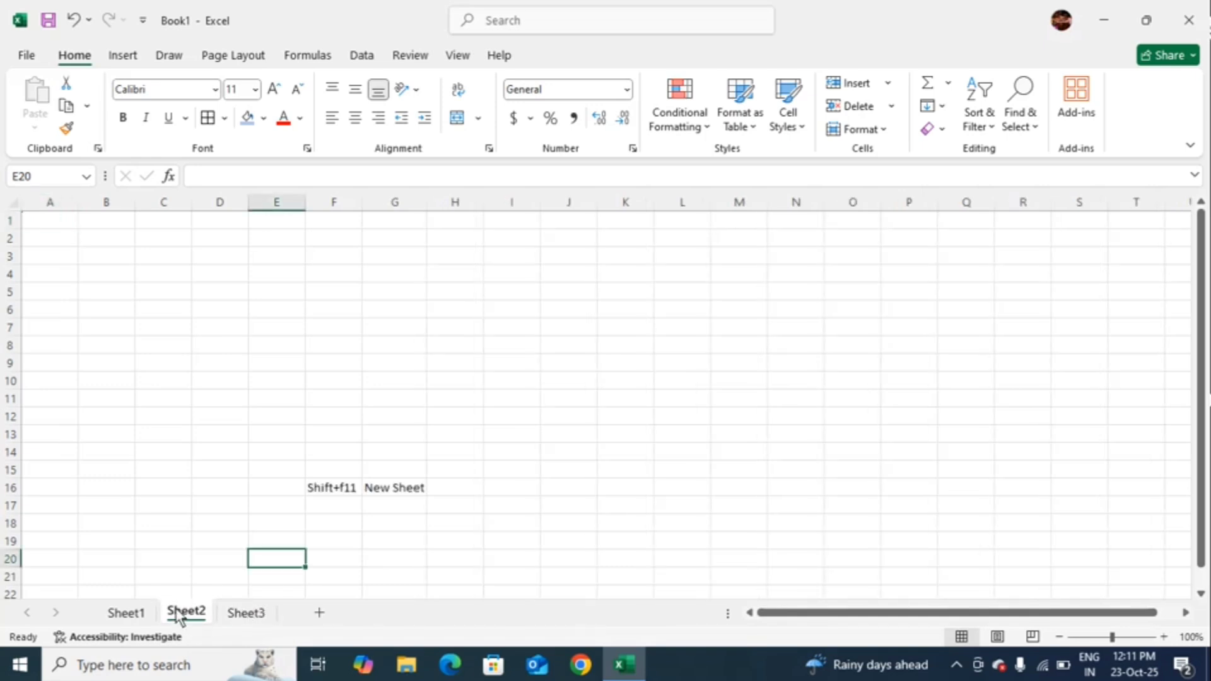
left_click(126, 613)
left_click_drag(246, 615, 216, 622)
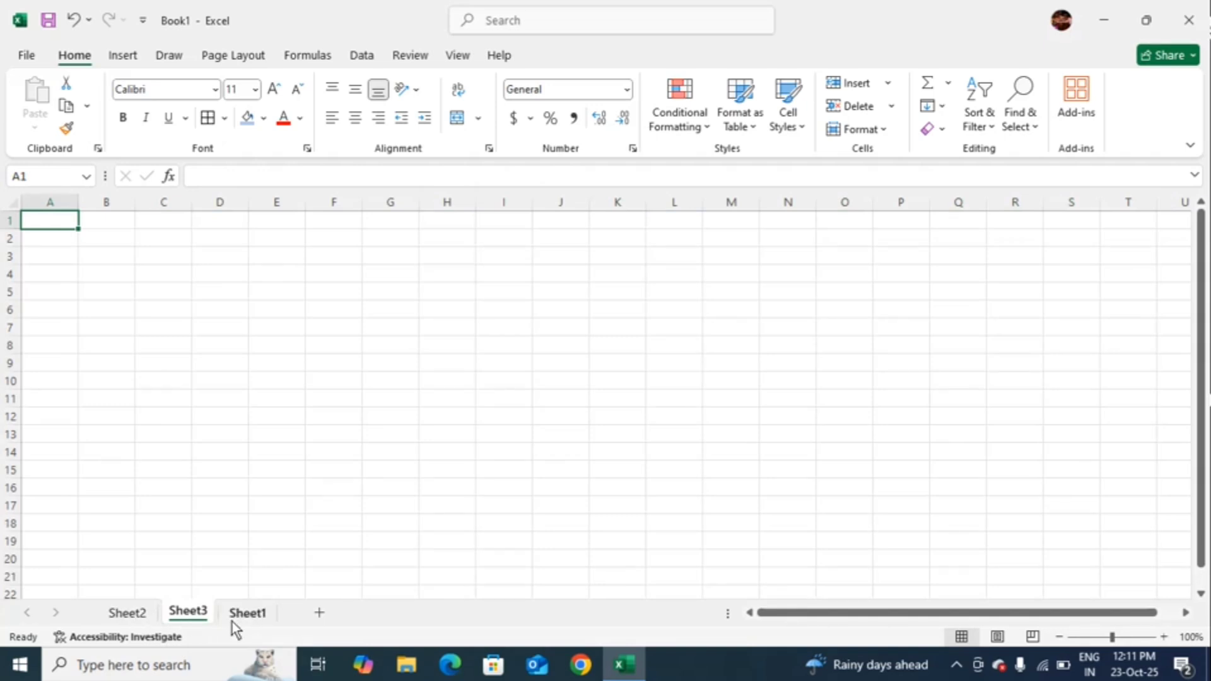
- Rename the worksheet Sheet2 as "SALES DATA"
double_click(129, 613)
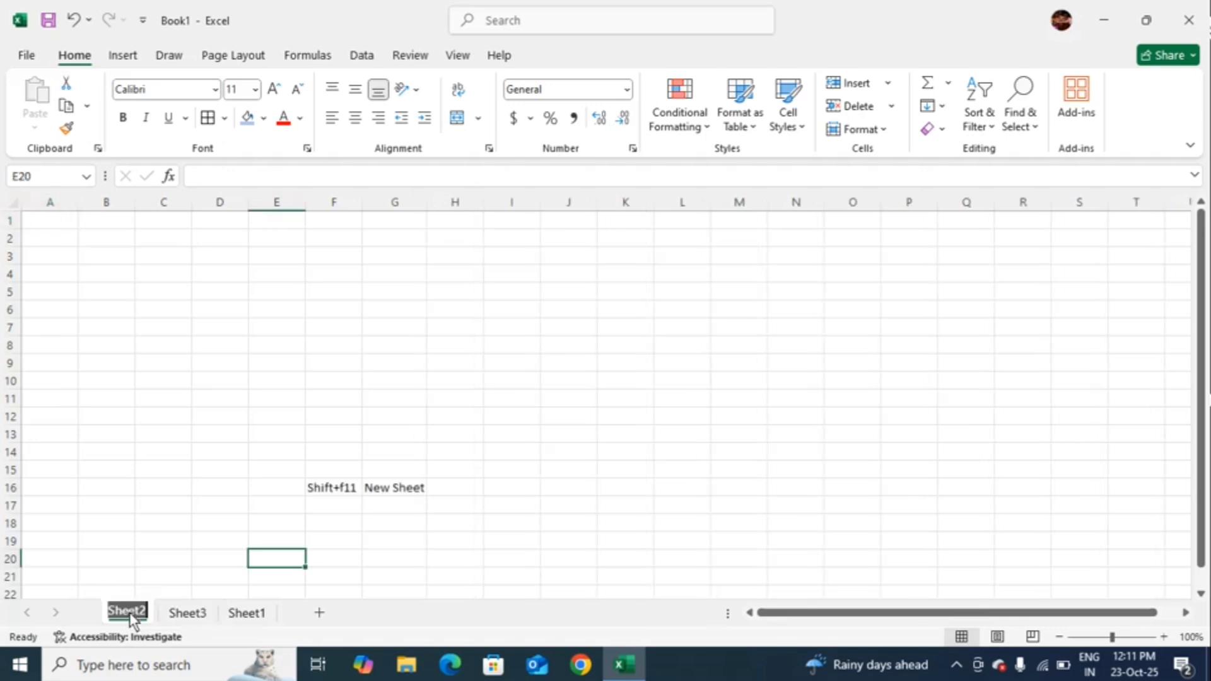
type("SA")
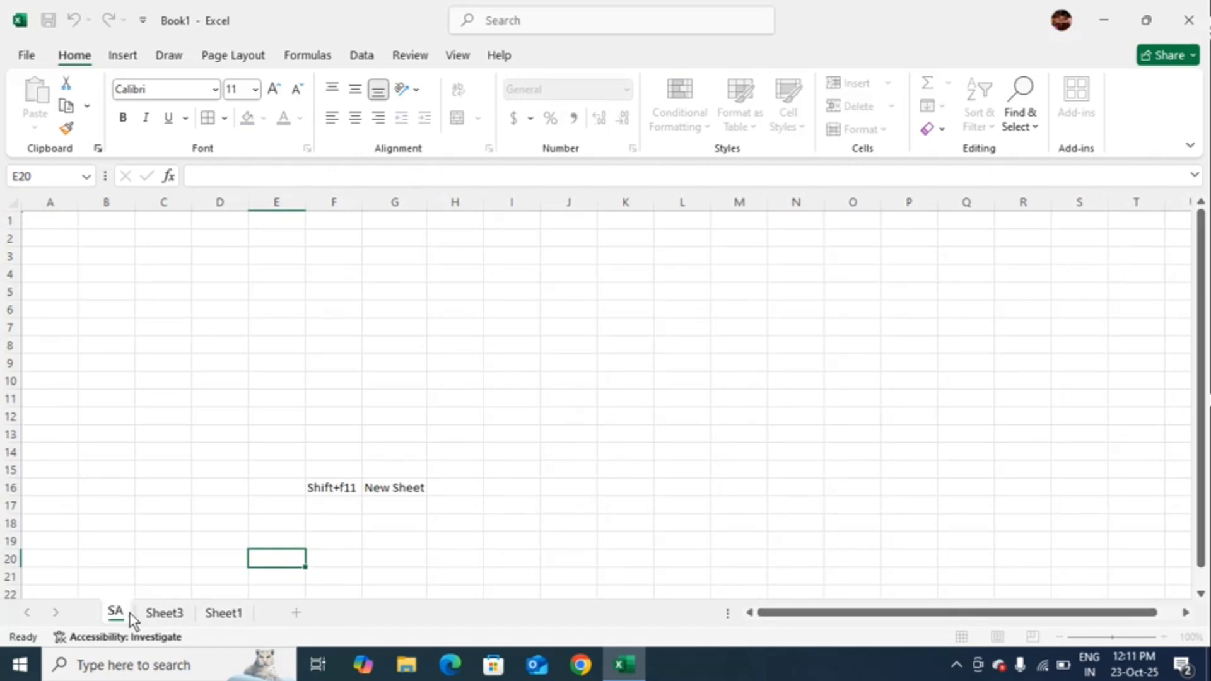
type("LES DATA")
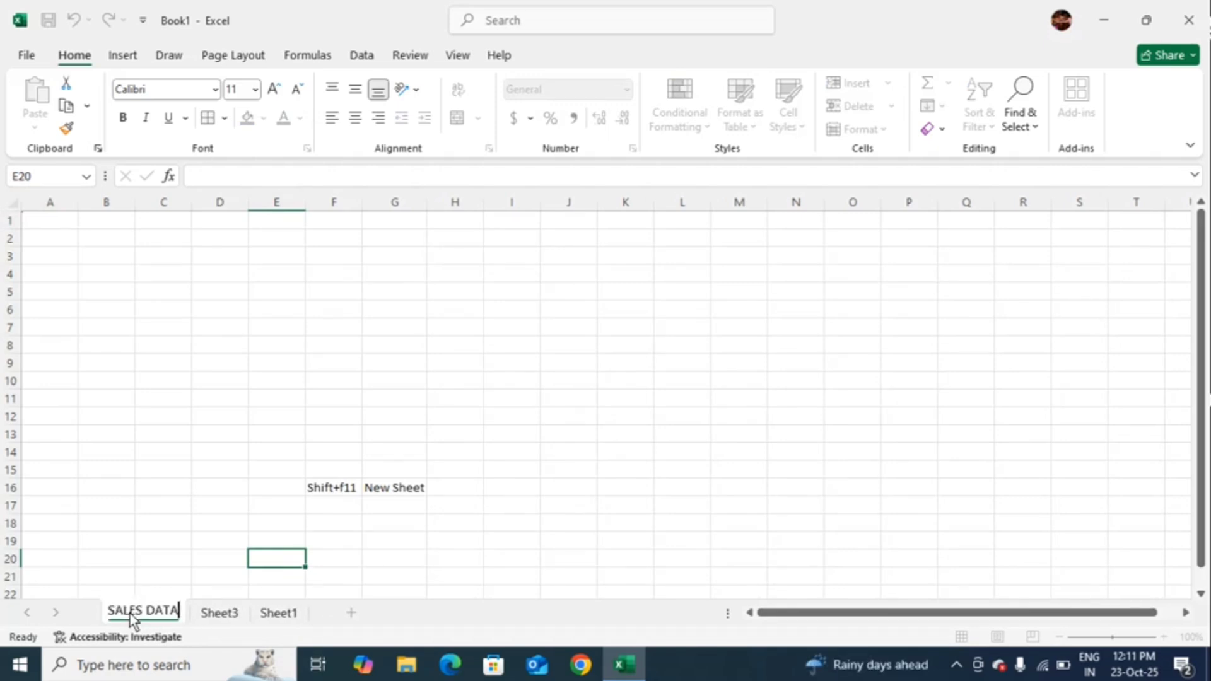
key("Return")
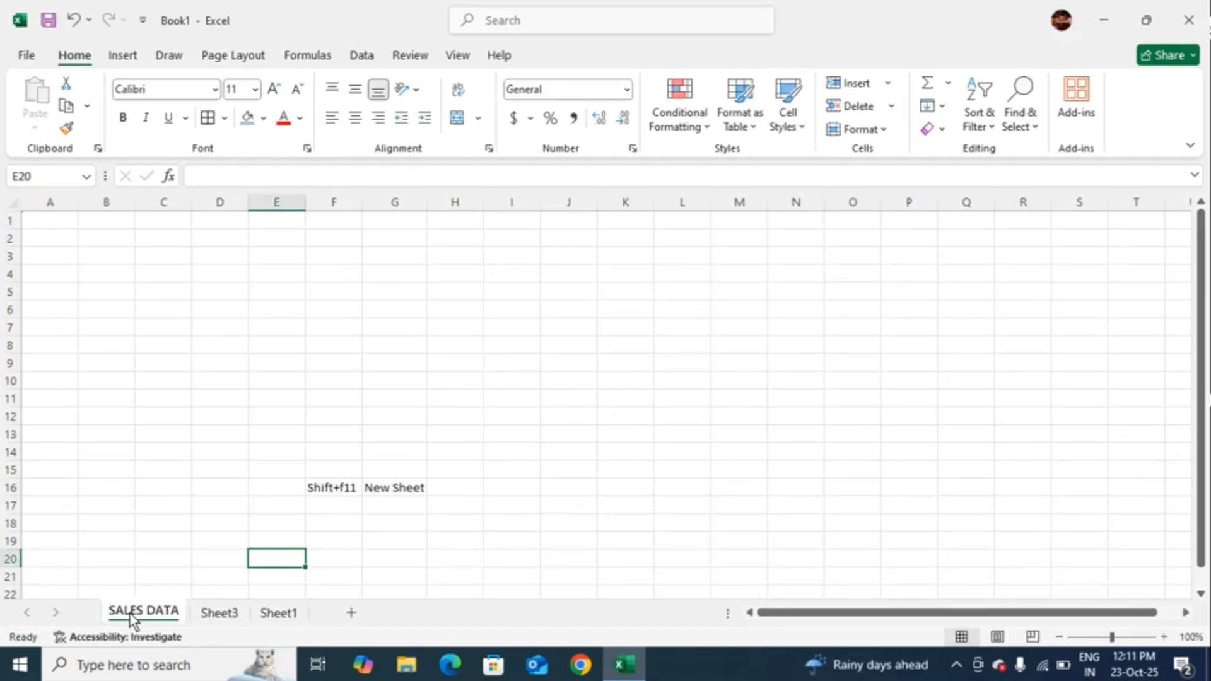
- Rename the worksheet Sheet3 as "MKT DATA"
double_click(219, 612)
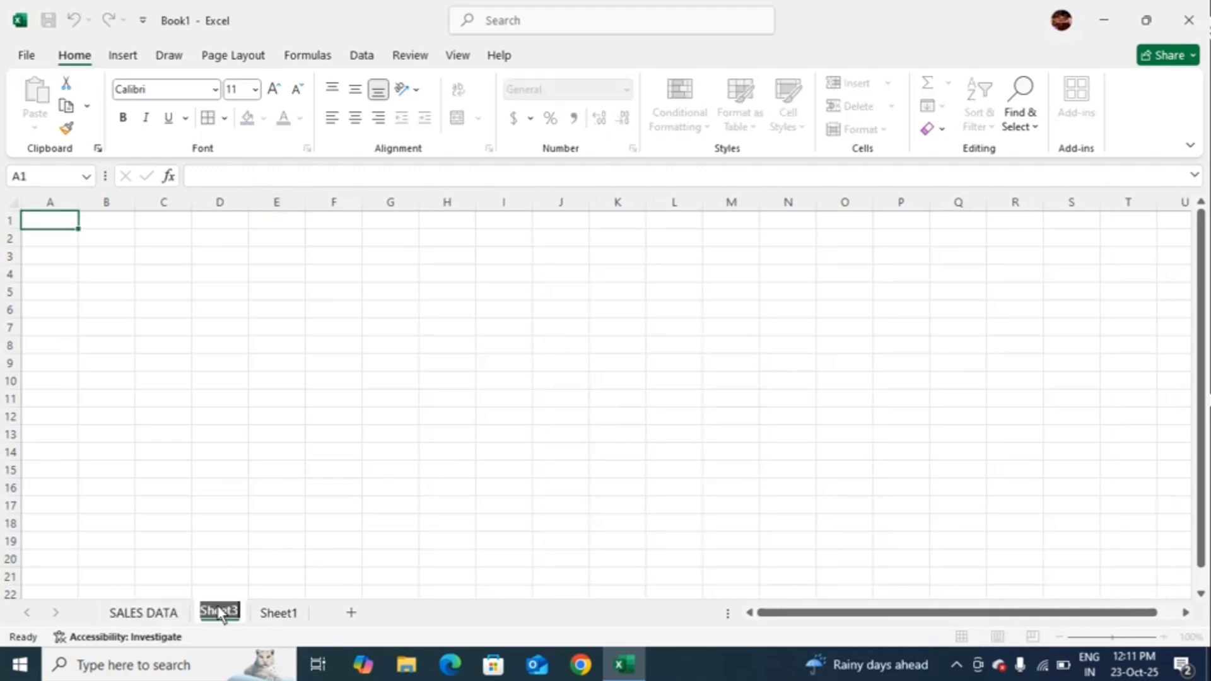
type("MKT DATA")
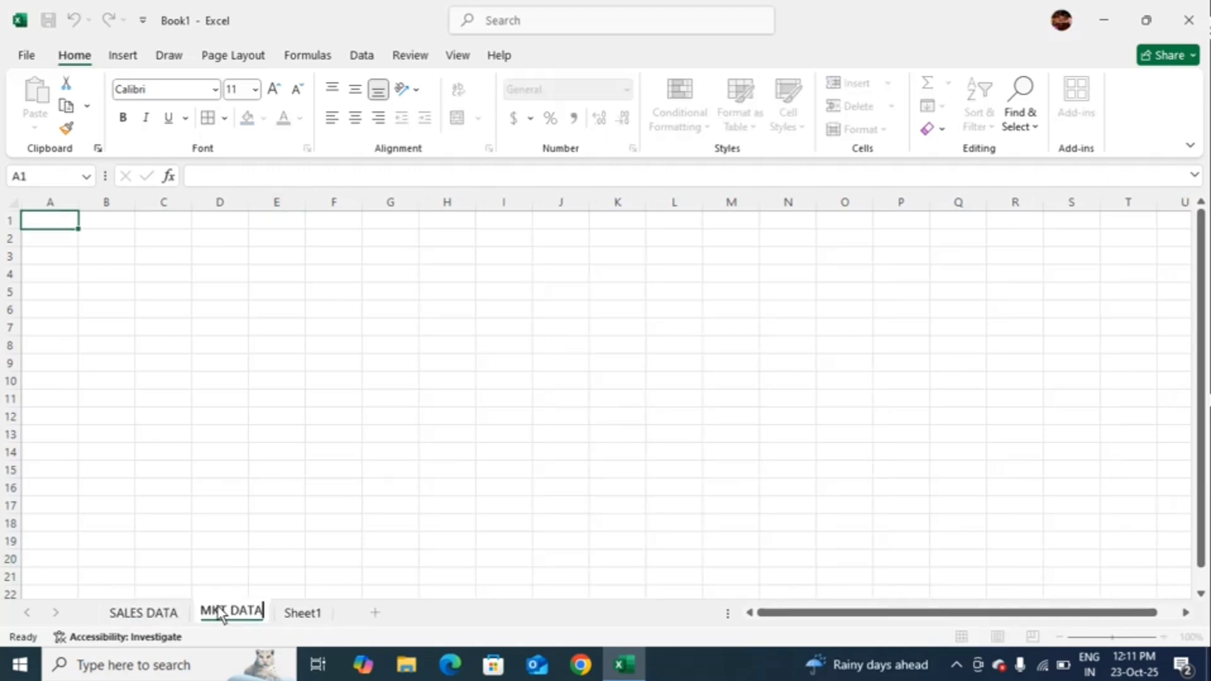
key("Return")
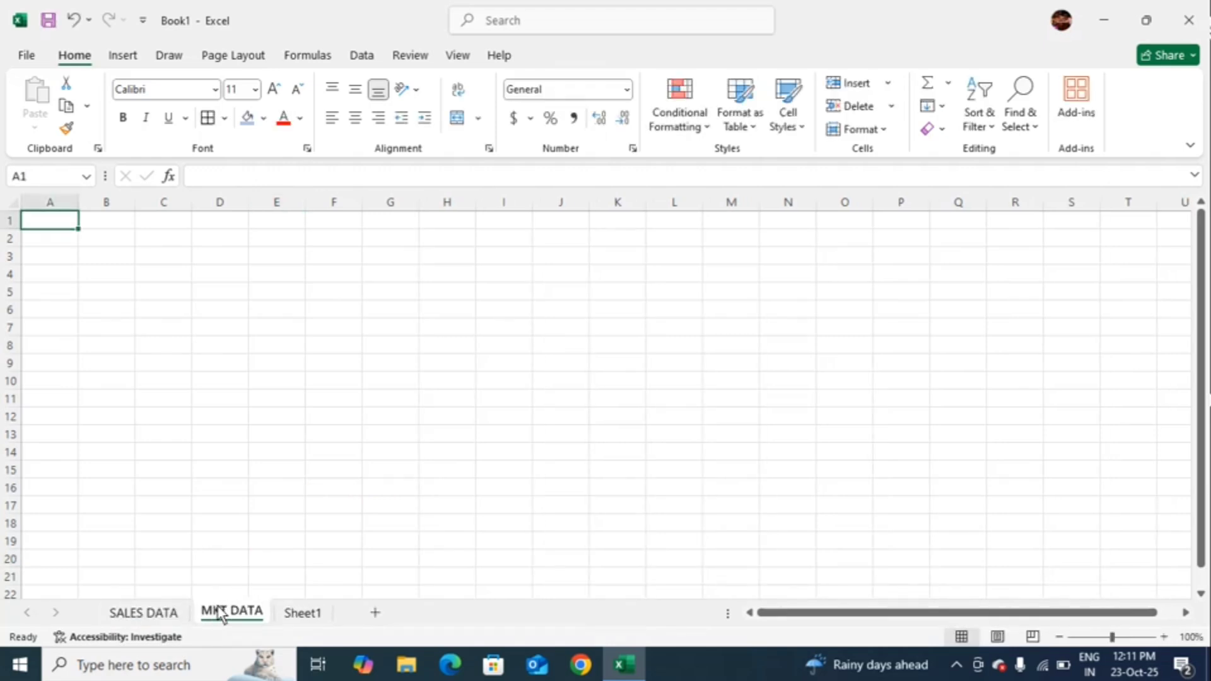
- Set the tab color of the SALES DATA sheet to the standard red
left_click(143, 615)
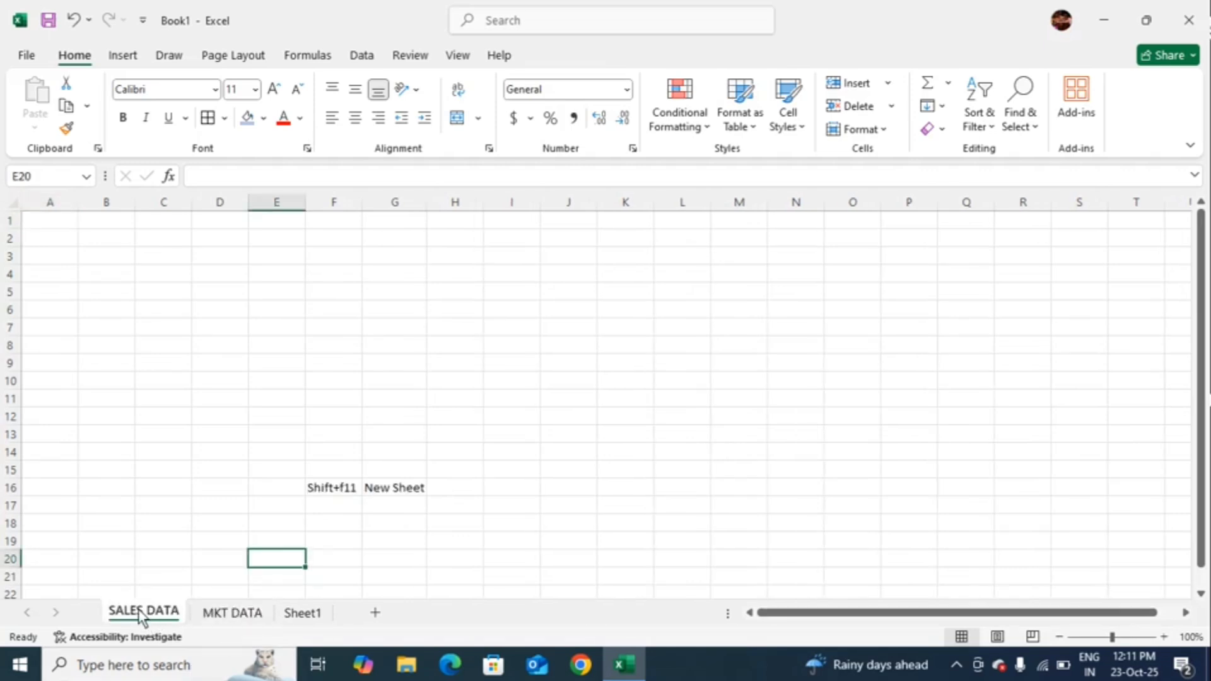
right_click(141, 613)
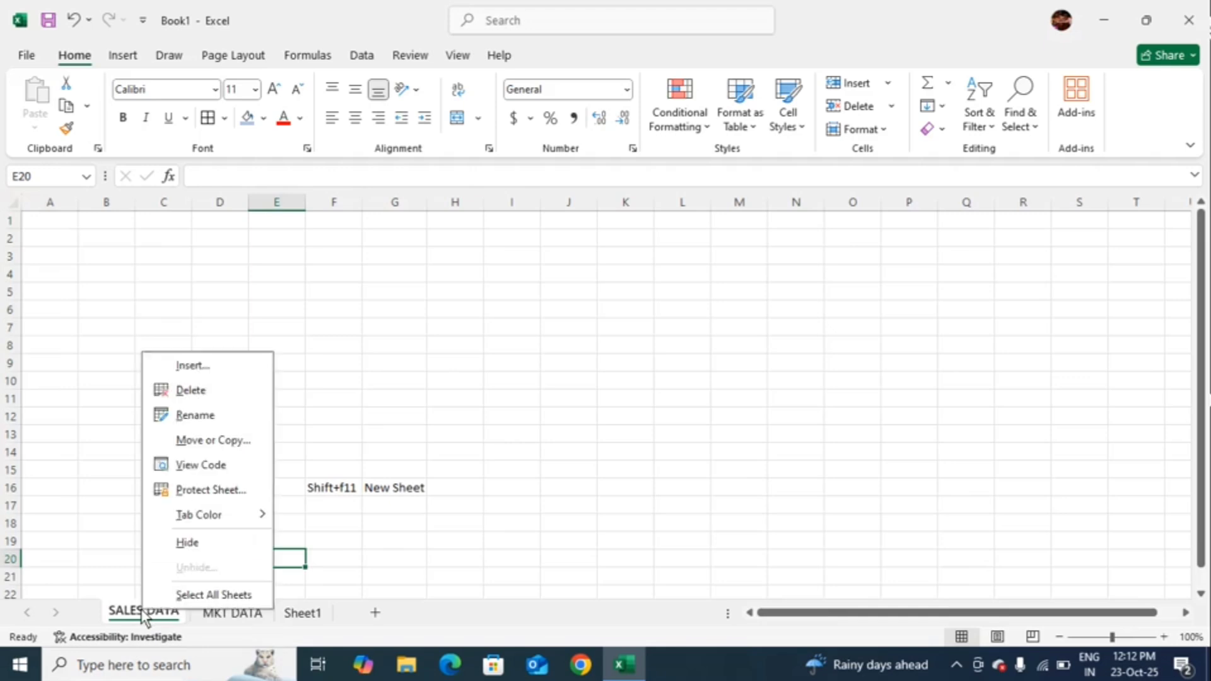
mouse_move(229, 513)
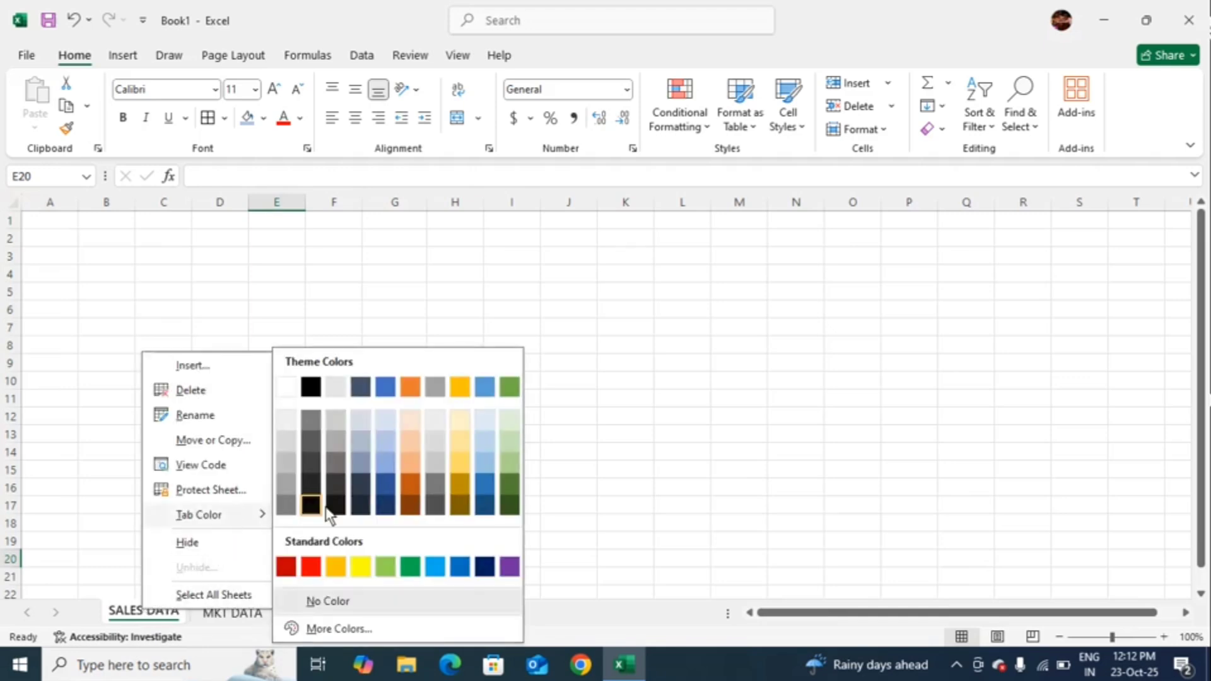
left_click(319, 568)
- Set the tab color of the MKT DATA sheet to the standard orange
left_click(235, 614)
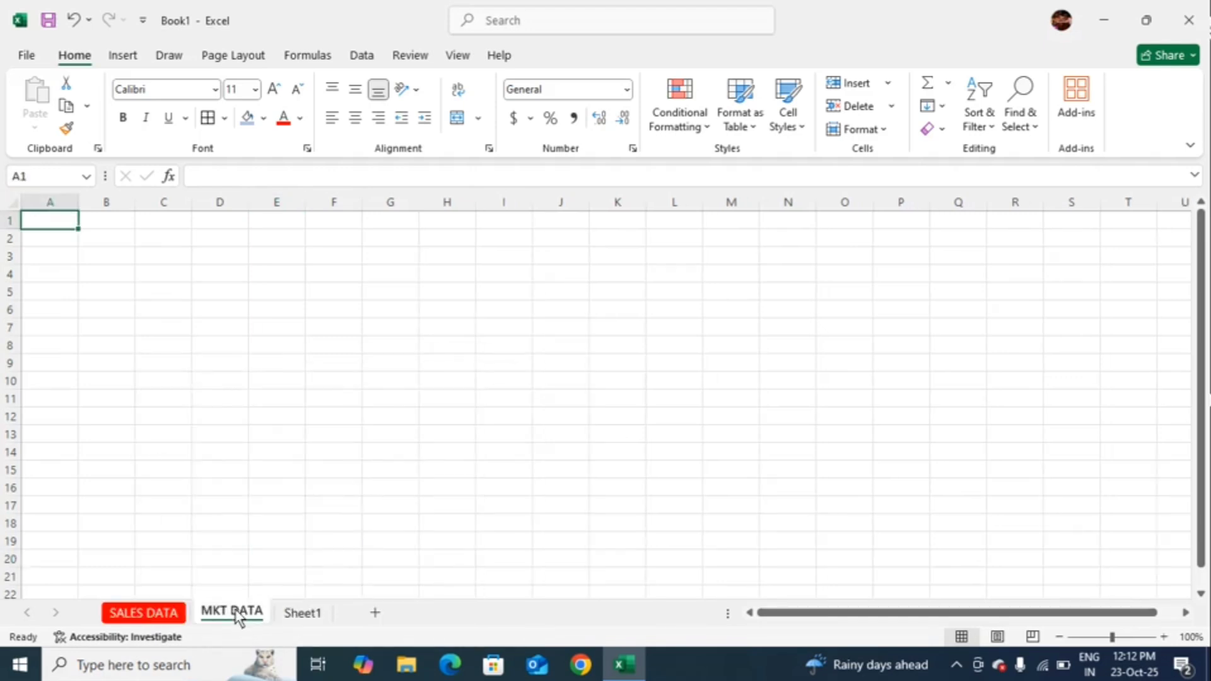
right_click(238, 615)
mouse_move(317, 513)
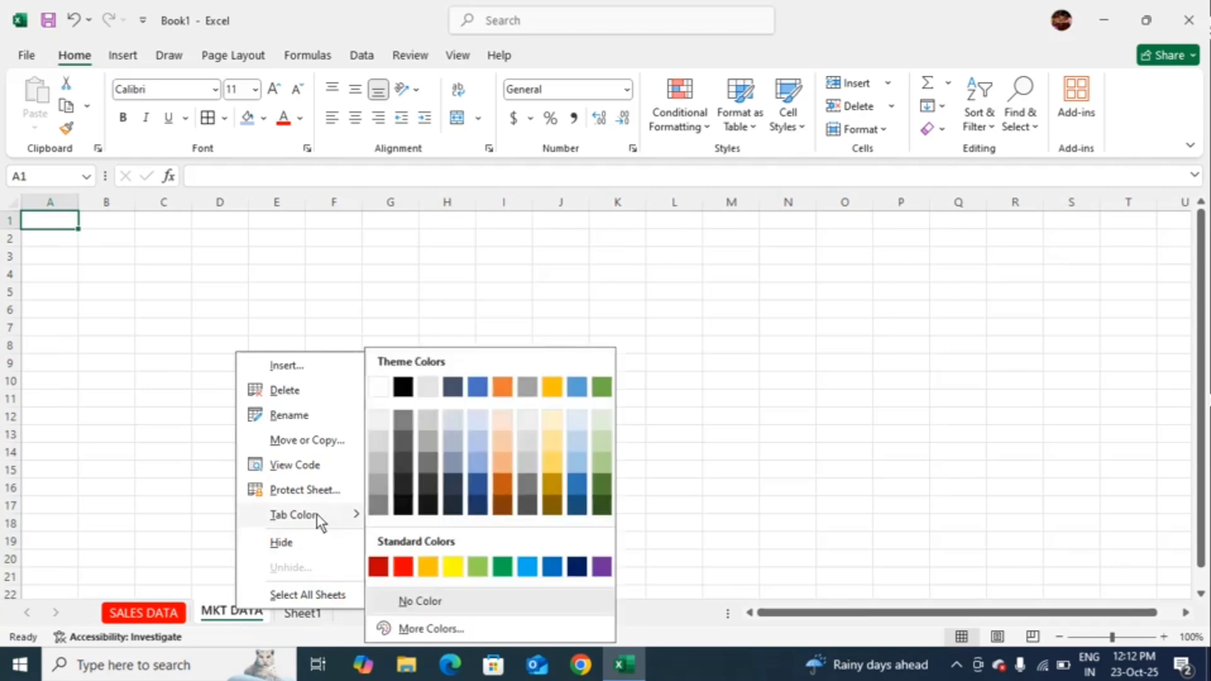
left_click(430, 566)
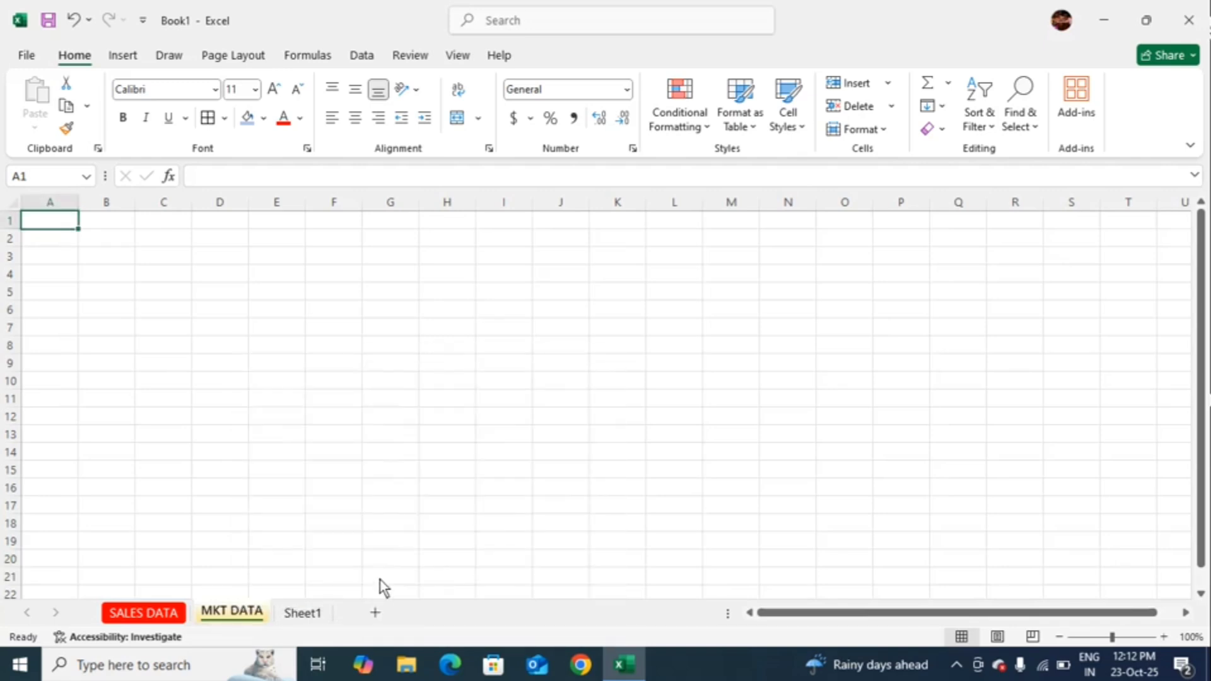
- Switch among Sheet1, MKT DATA and SALES DATA to examine each sheet's contents and the colored tabs
left_click(304, 615)
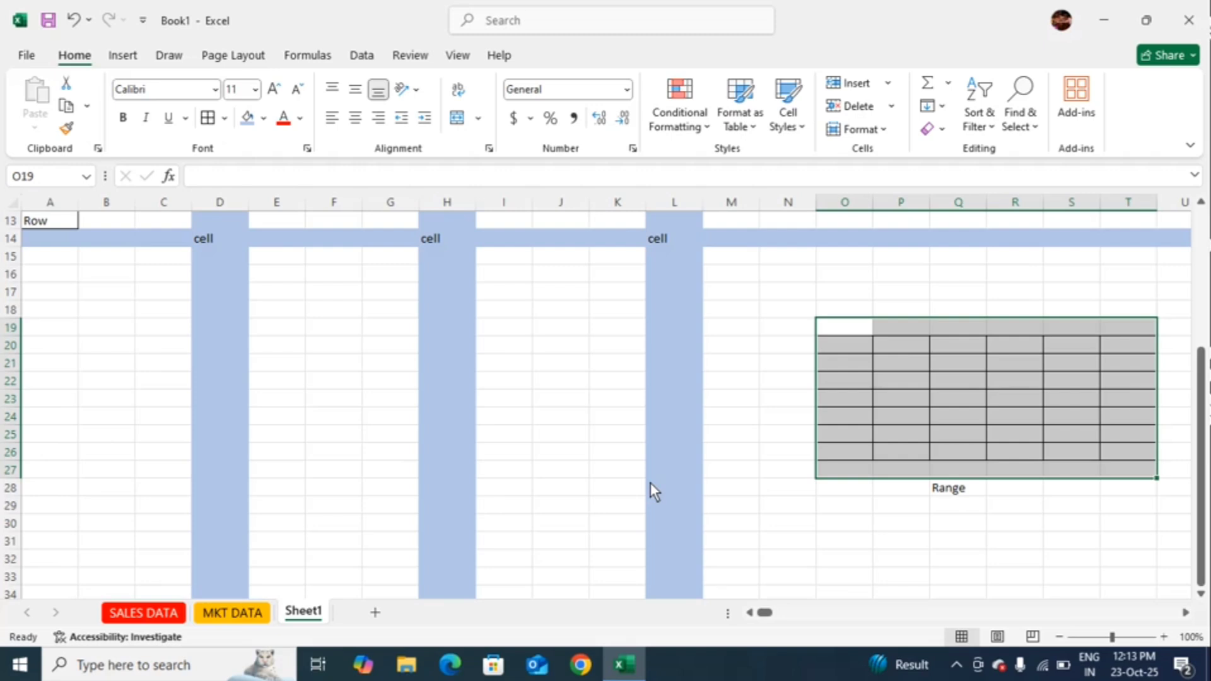
left_click(246, 615)
left_click(163, 617)
left_click(213, 617)
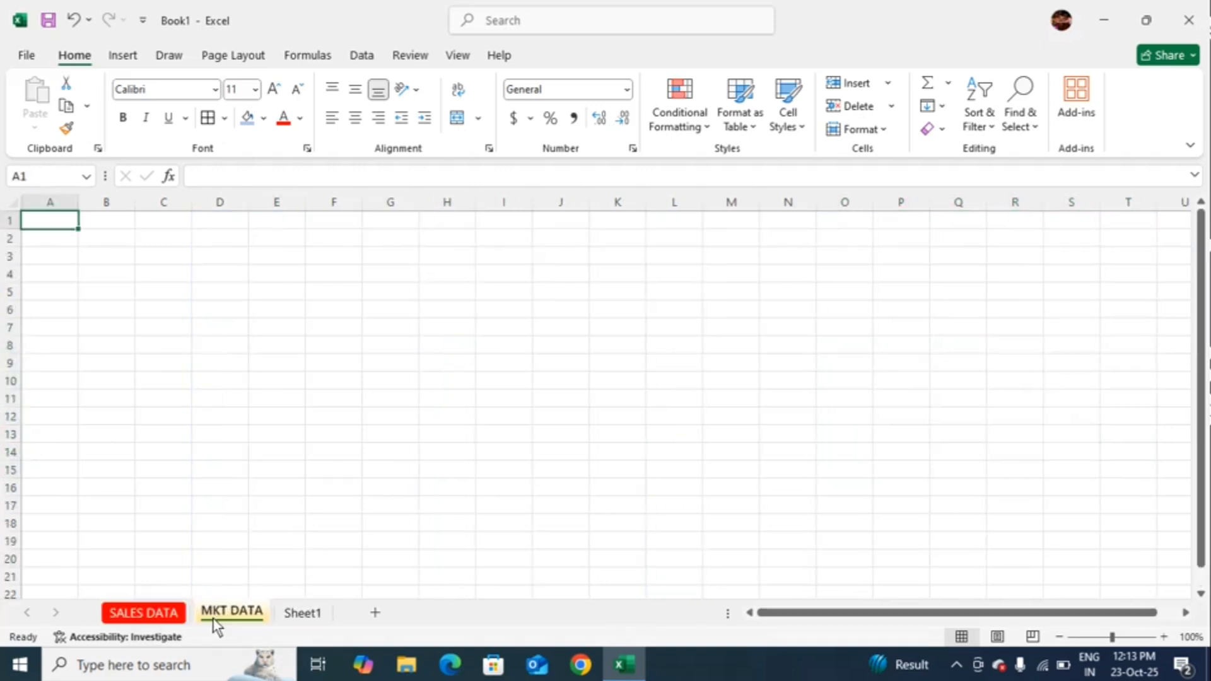
left_click(161, 615)
left_click(289, 616)
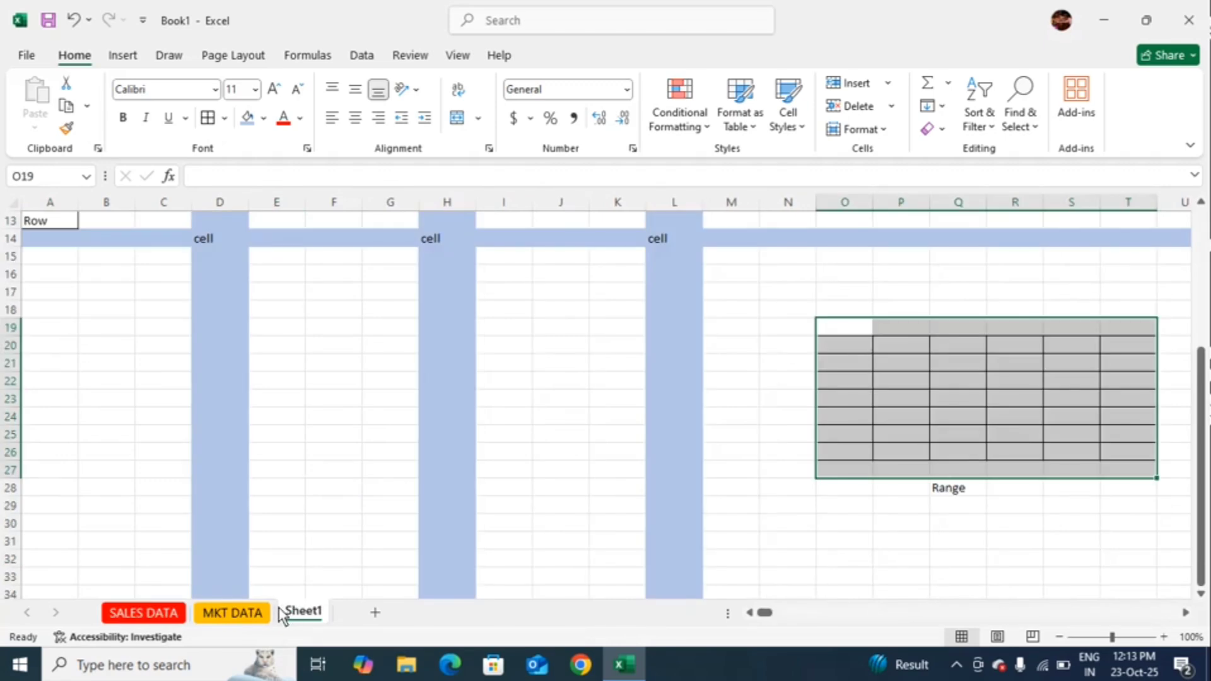
left_click(142, 613)
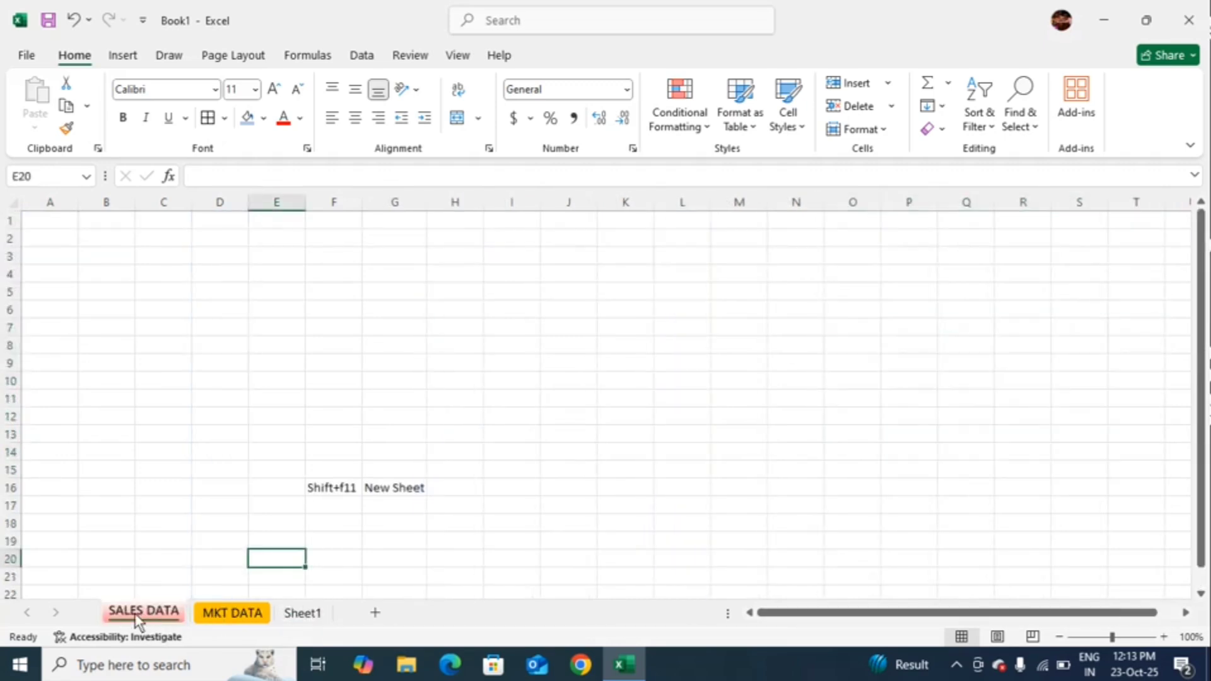
left_click(221, 616)
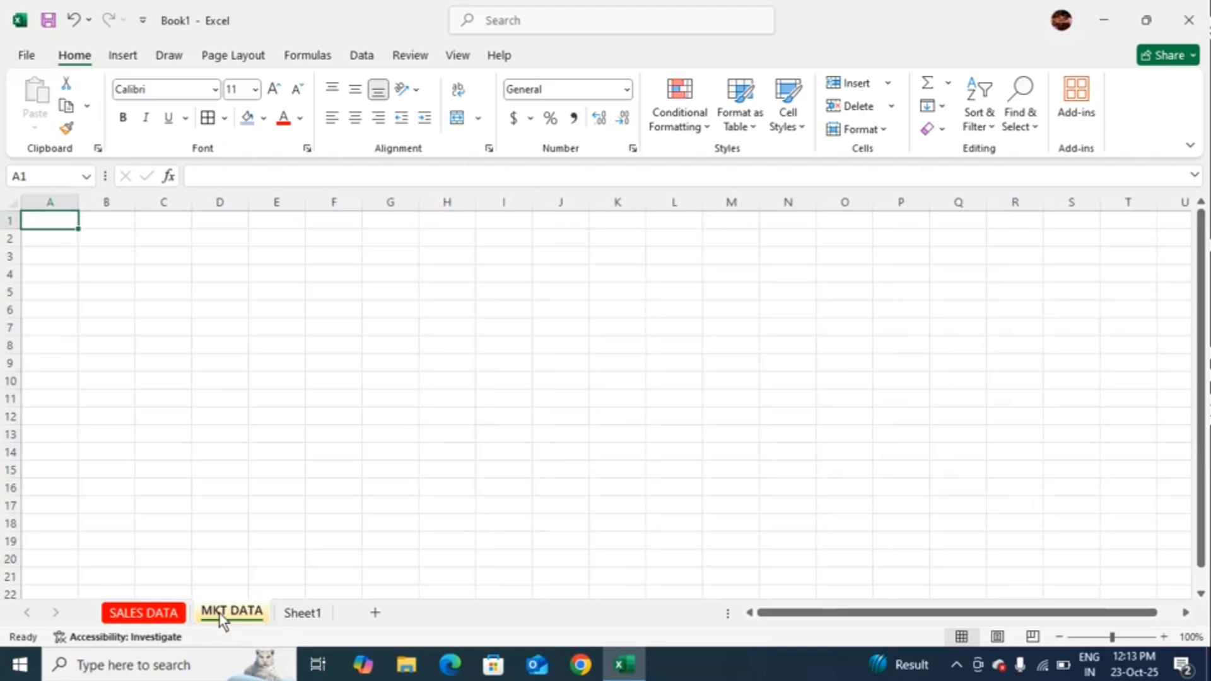
- Delete the SALES DATA and MKT DATA worksheets, leaving only Sheet1 in the workbook
right_click(143, 622)
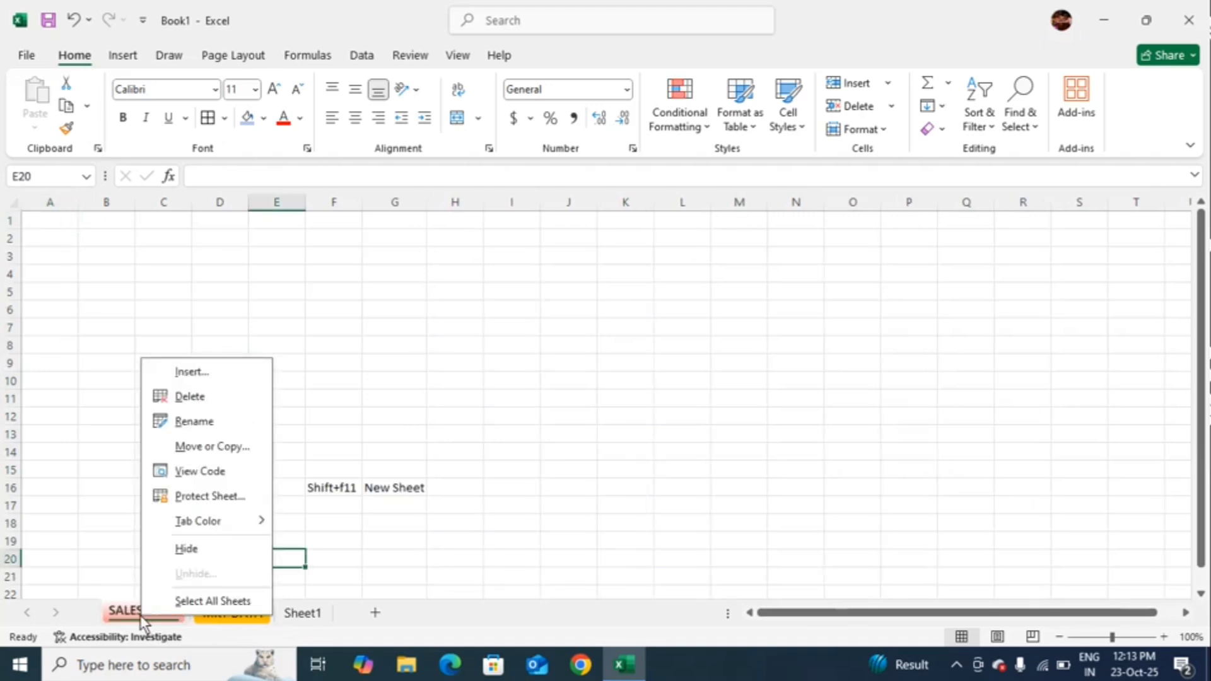
left_click(189, 396)
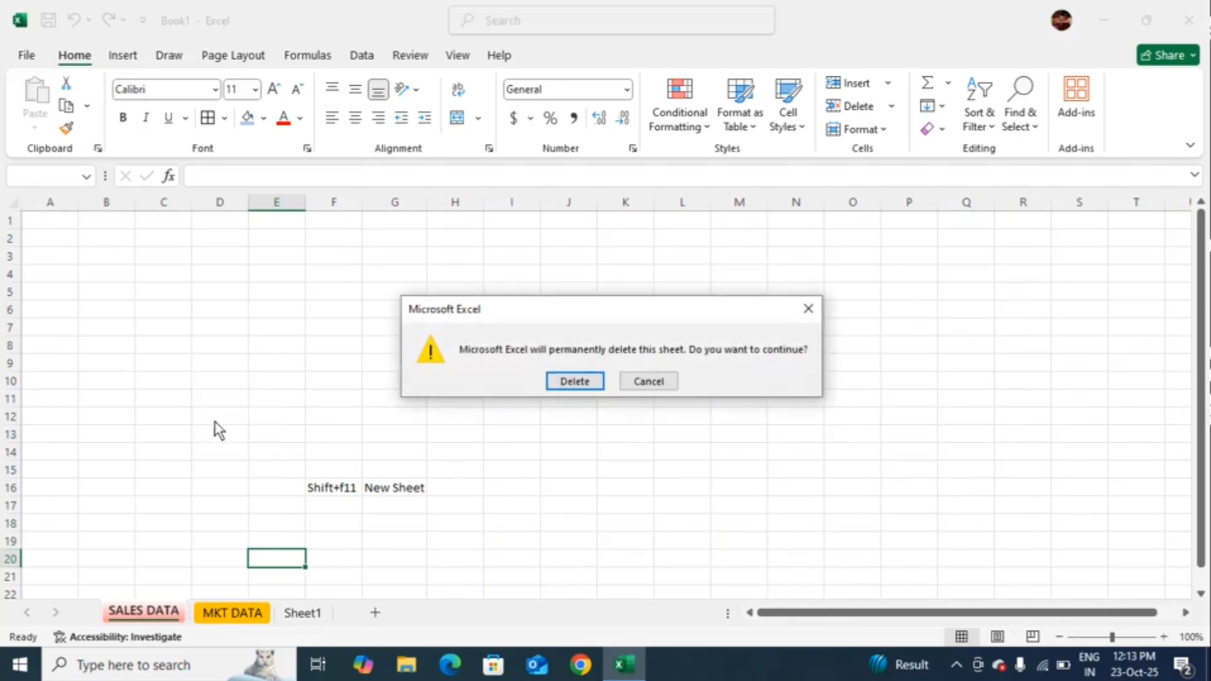
left_click(576, 381)
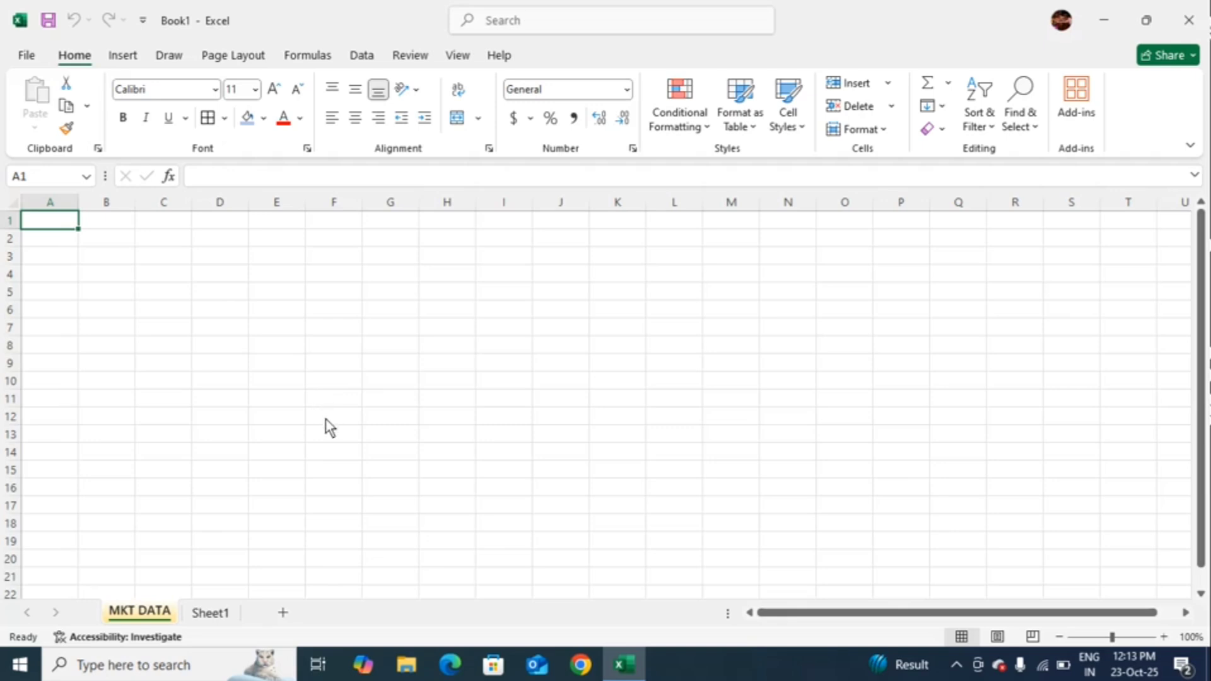
right_click(163, 616)
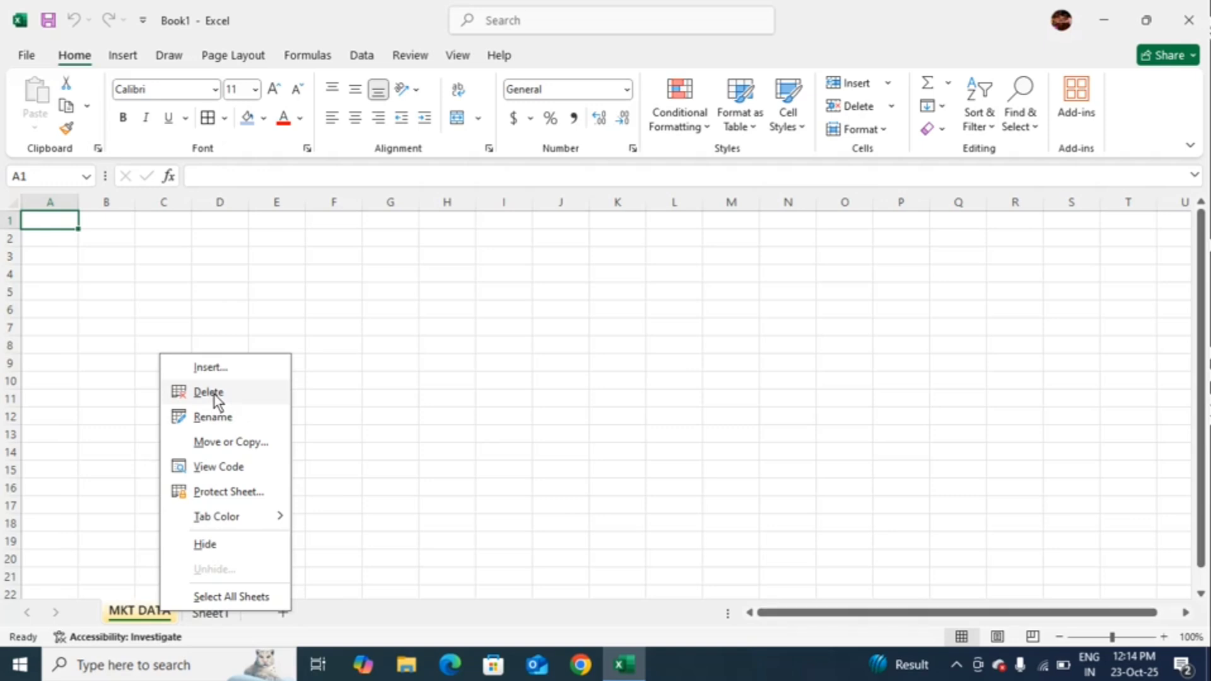
left_click(209, 392)
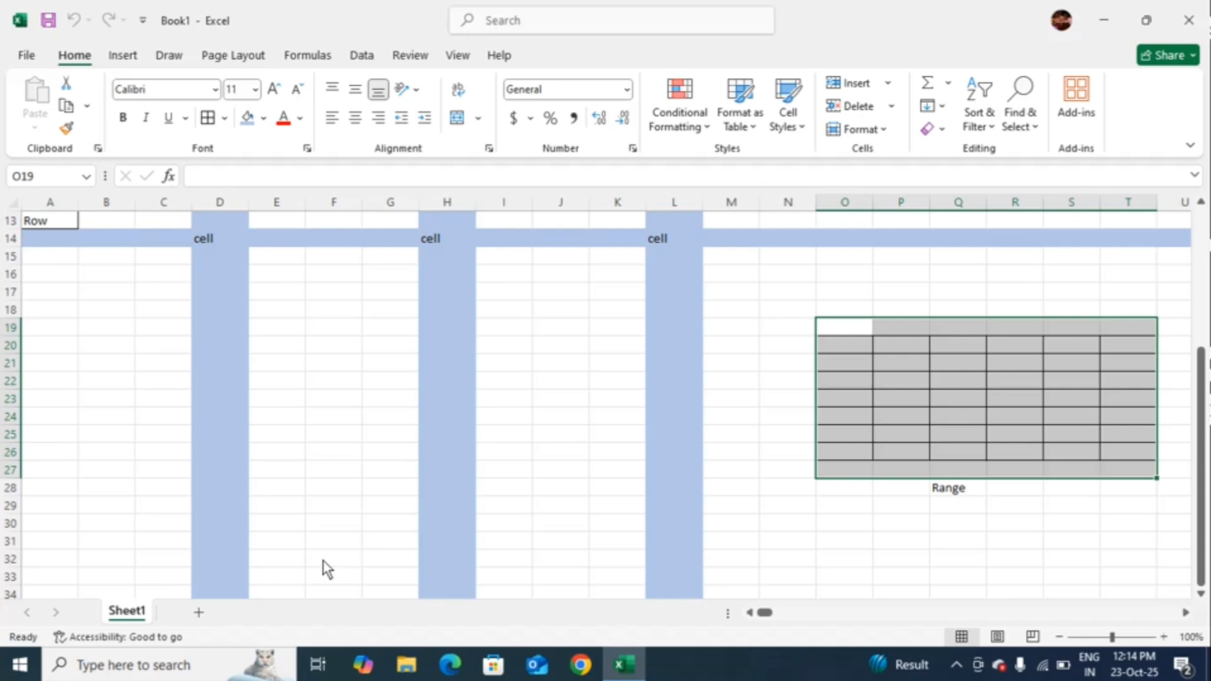
left_click(956, 665)
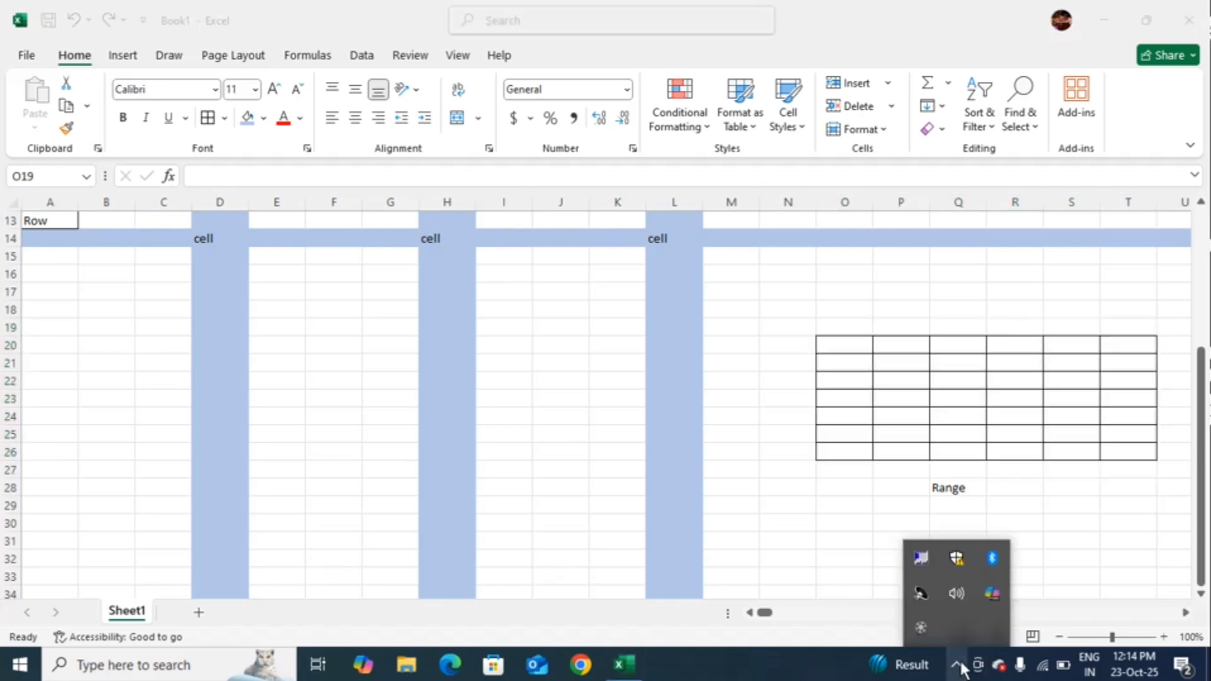
left_click(923, 629)
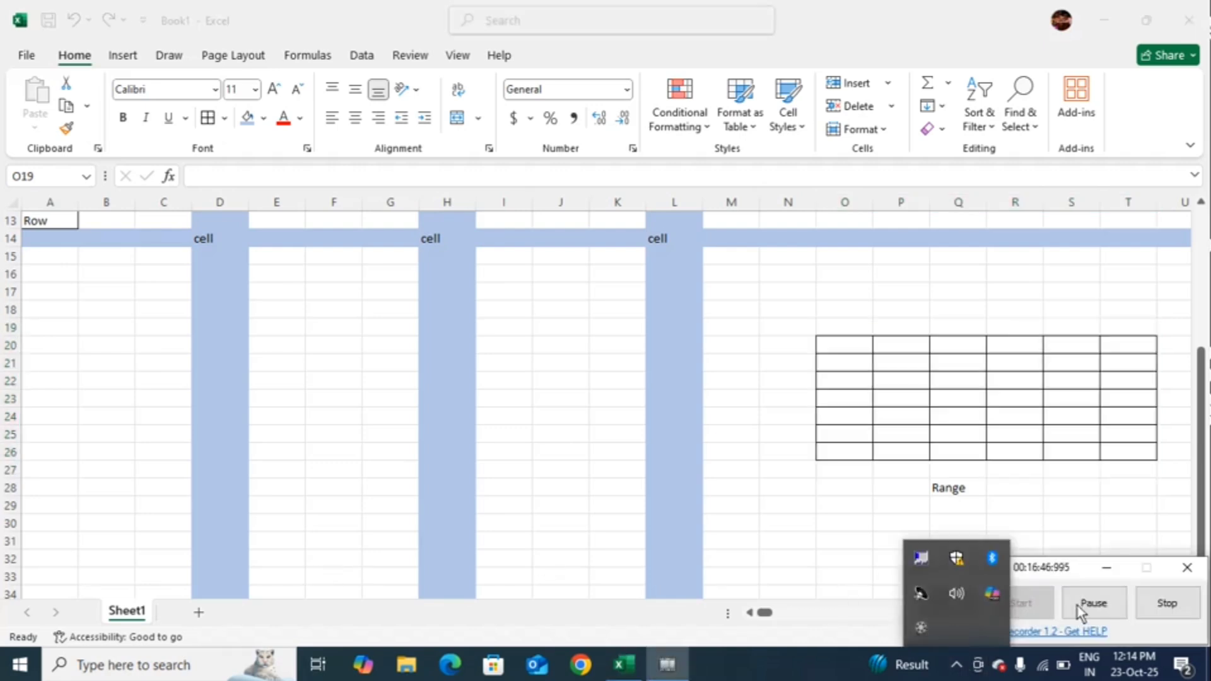